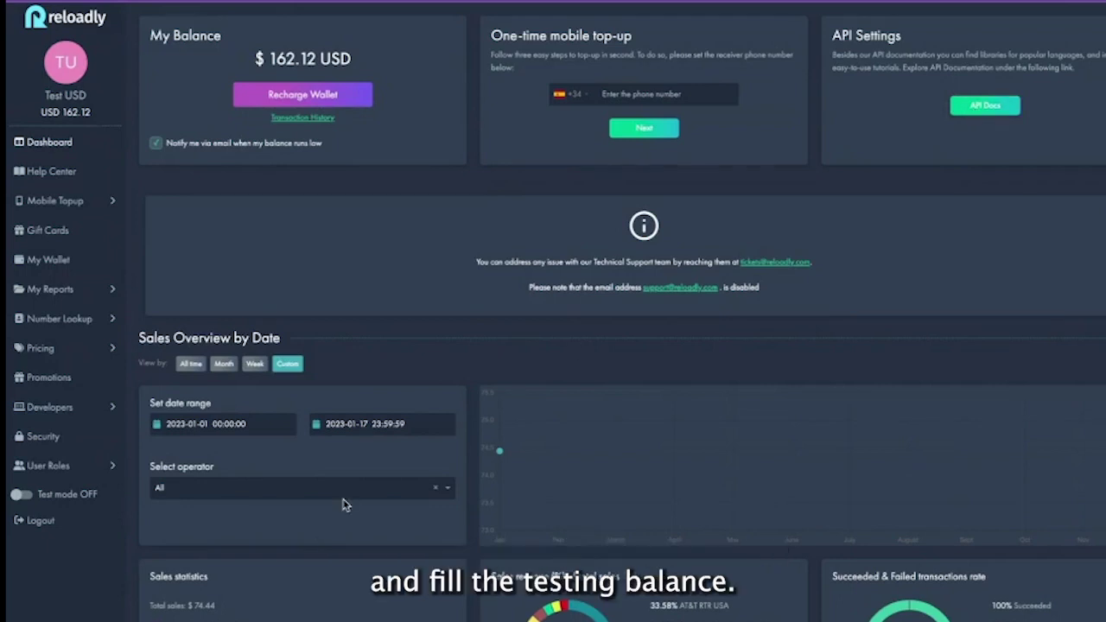
Scroll down the Dashboard to view the $162.12 wallet balance and sales overview
{"action": "scroll", "coordinate": [343, 504], "scroll_direction": "down", "scroll_amount": 5}
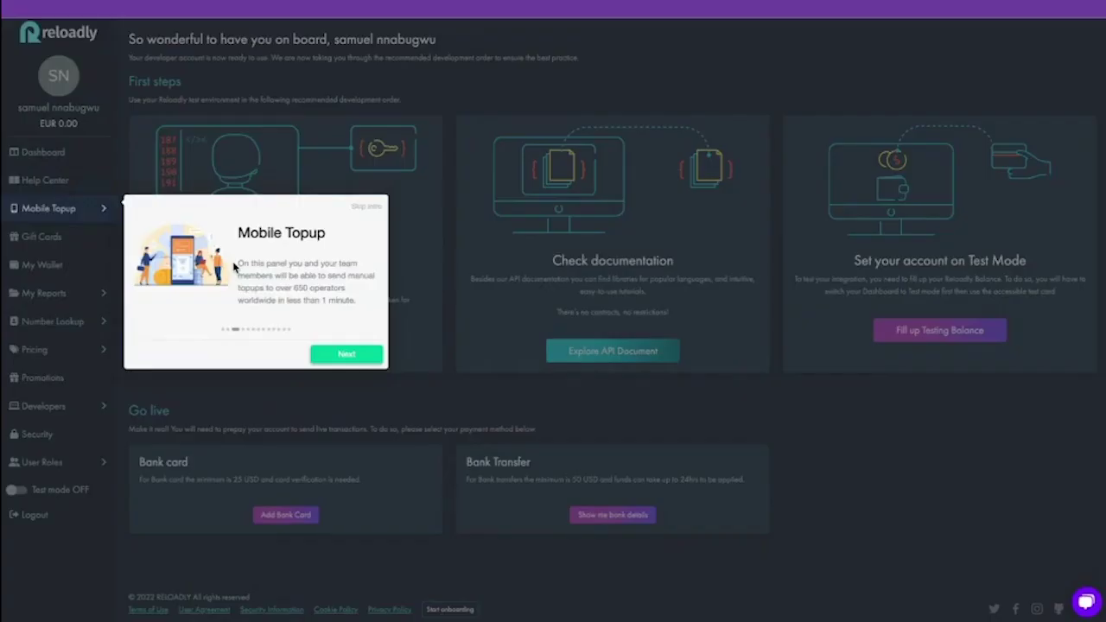
Expand Mobile Topup in the sidebar to reveal its Topup and Nauta Cuba pages
{"action": "left_click", "coordinate": [101, 210]}
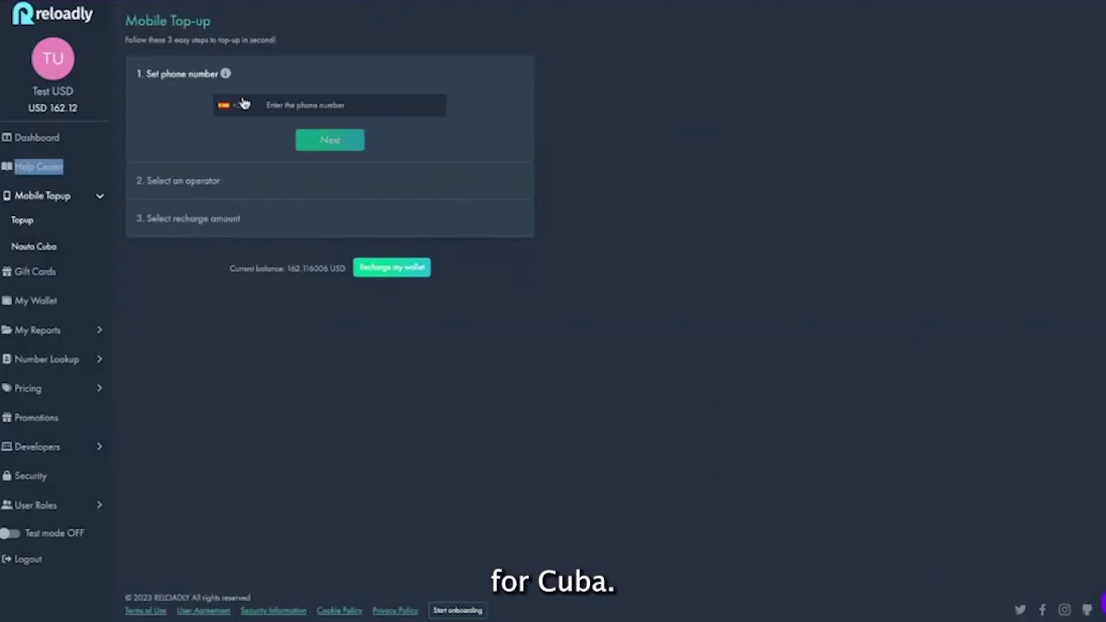
Enter the recipient's Spanish phone number, correcting the country from Venezuela to Spain
{"action": "left_click", "coordinate": [229, 105]}
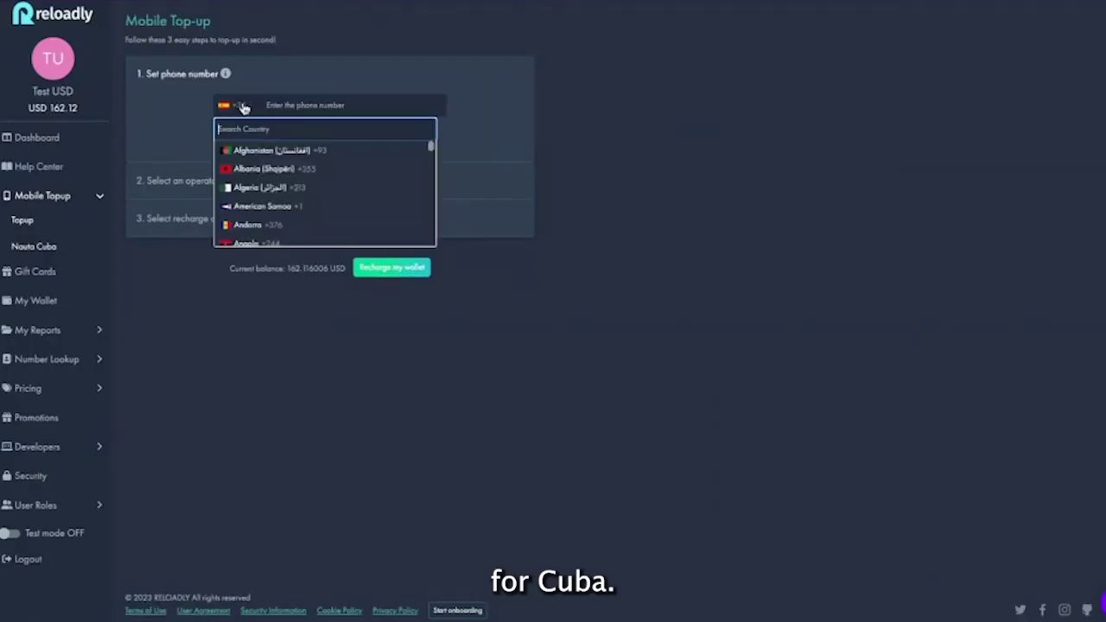
{"action": "type", "text": "ve"}
{"action": "left_click", "coordinate": [285, 236]}
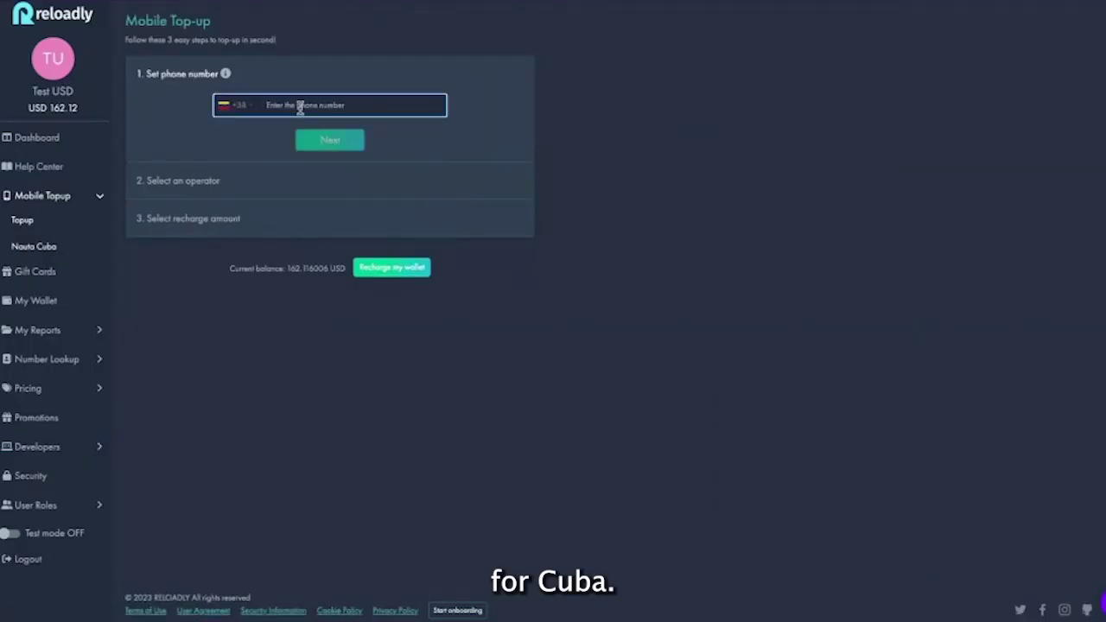
{"action": "left_click", "coordinate": [246, 109]}
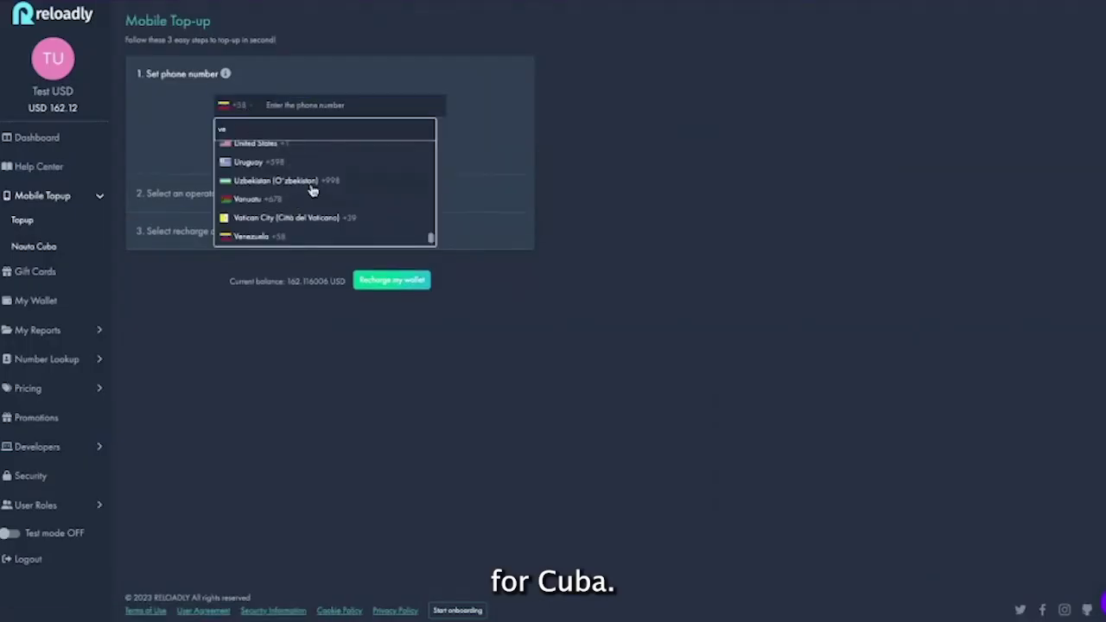
{"action": "key", "text": "BackSpace"}
{"action": "key", "text": "BackSpace"}
{"action": "type", "text": "spa"}
{"action": "left_click", "coordinate": [255, 148]}
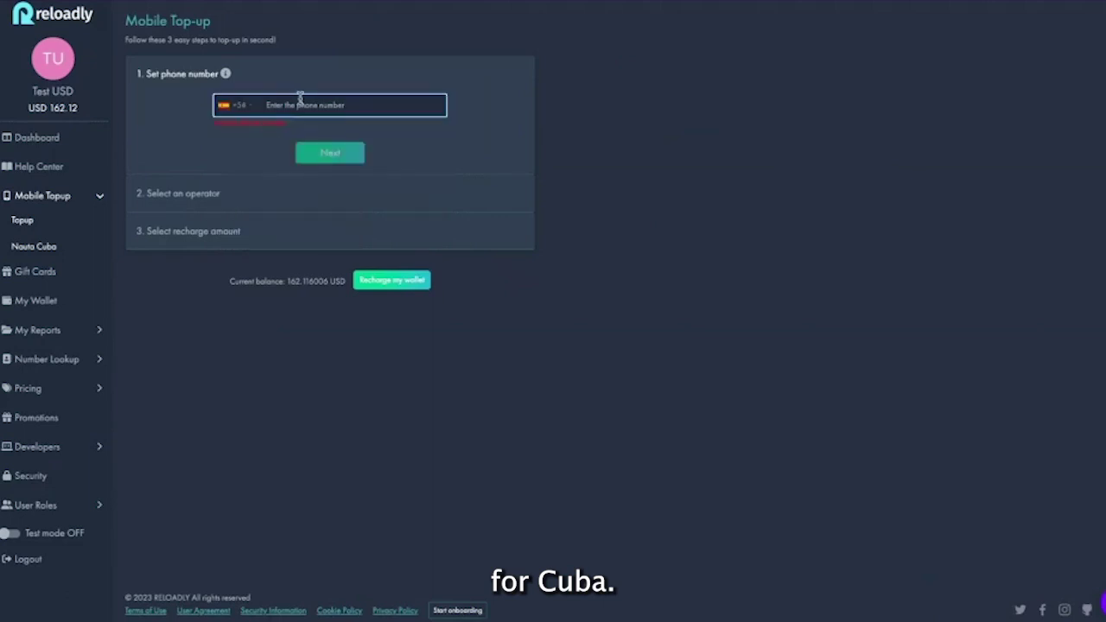
{"action": "left_click", "coordinate": [340, 150]}
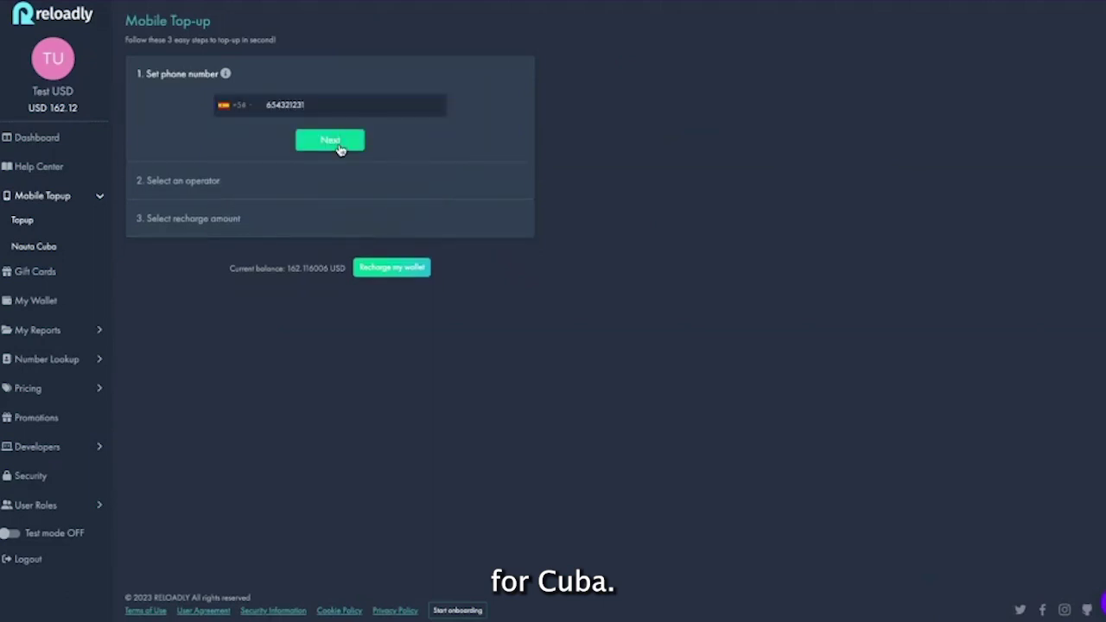
Confirm an $11.34 top-up, then start the recipient email on the Nauta Cuba page
{"action": "left_click", "coordinate": [197, 213]}
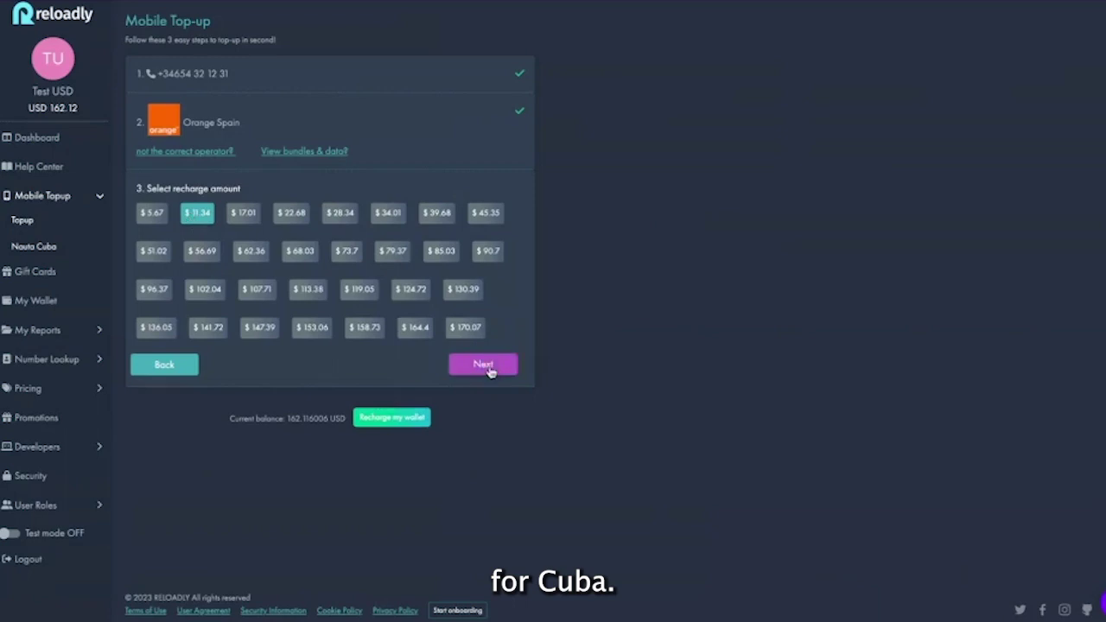
{"action": "left_click", "coordinate": [483, 364]}
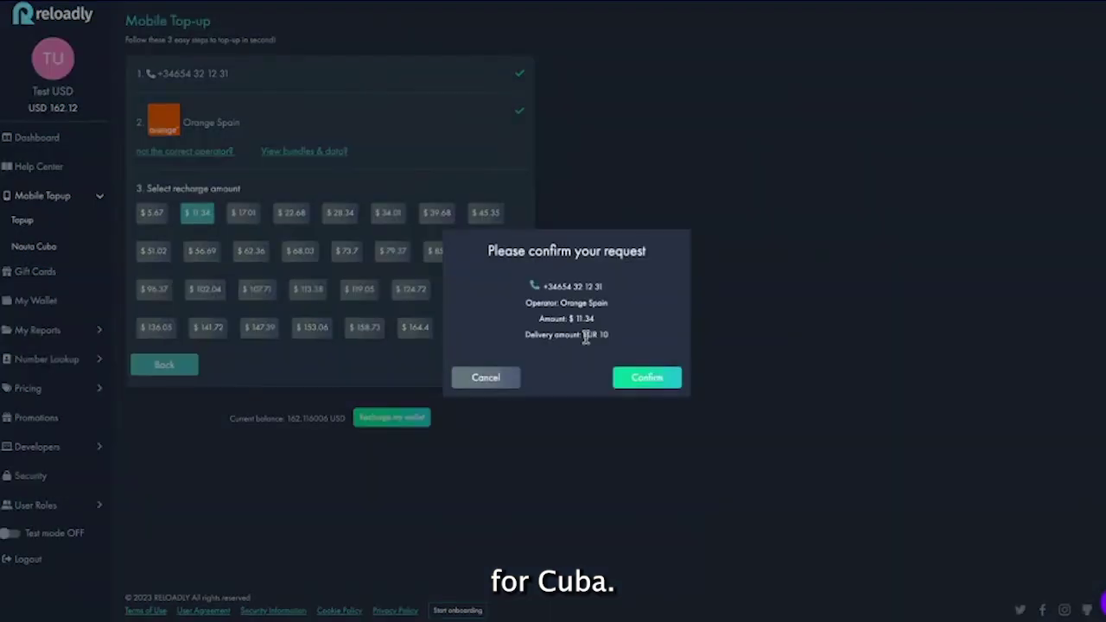
{"action": "left_click", "coordinate": [658, 378]}
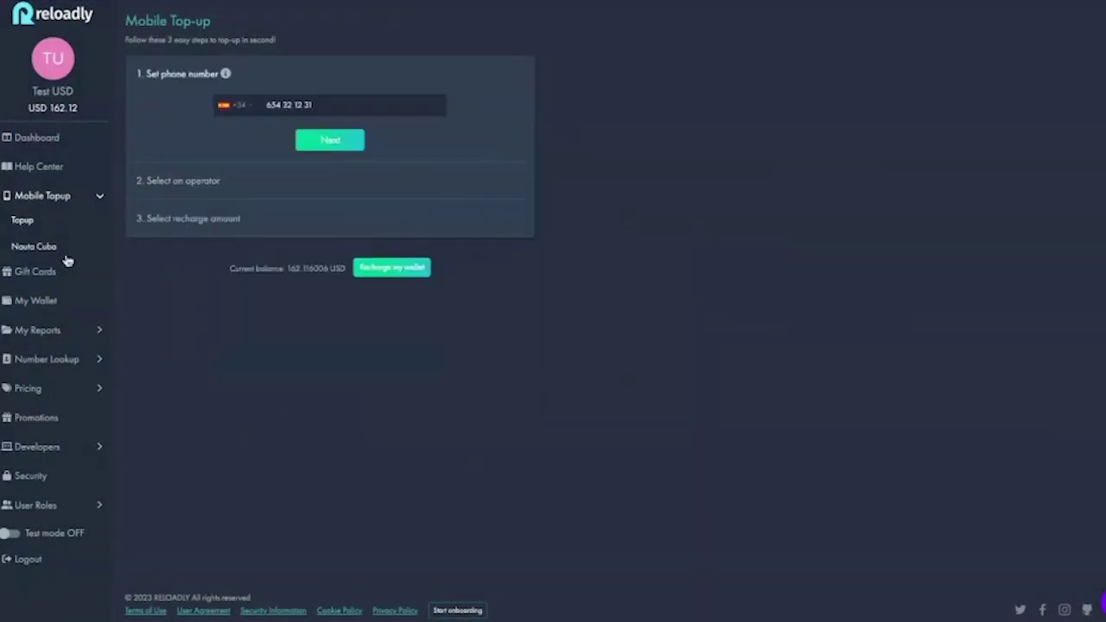
{"action": "left_click", "coordinate": [39, 247]}
{"action": "left_click", "coordinate": [284, 99]}
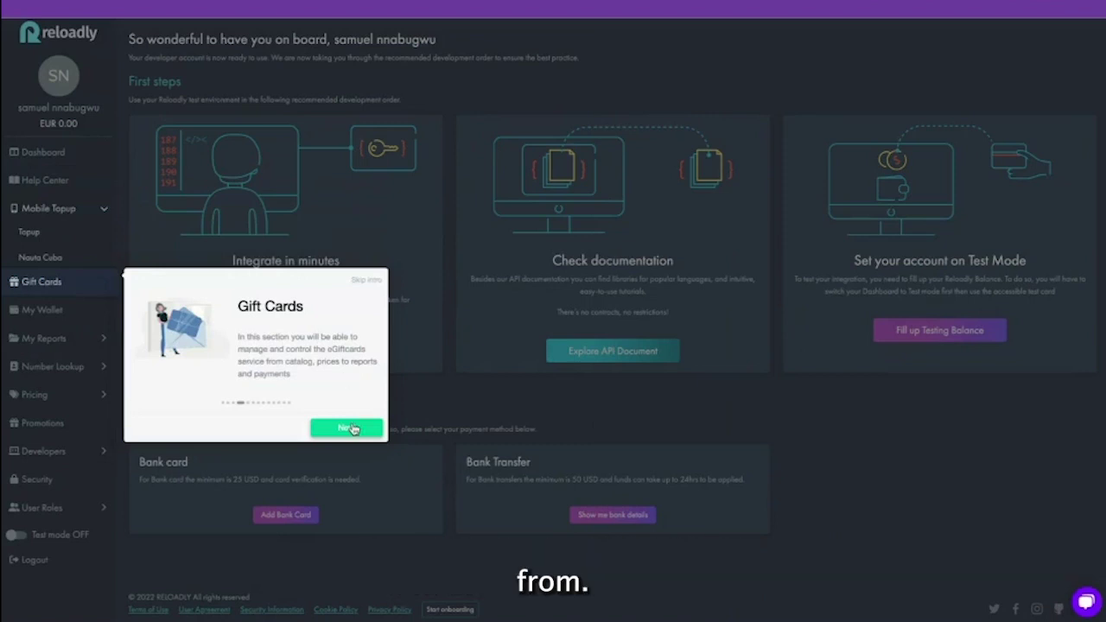
Filter gift cards to United States, search 'amazon', and open the Amazon US card
{"action": "left_click", "coordinate": [352, 429]}
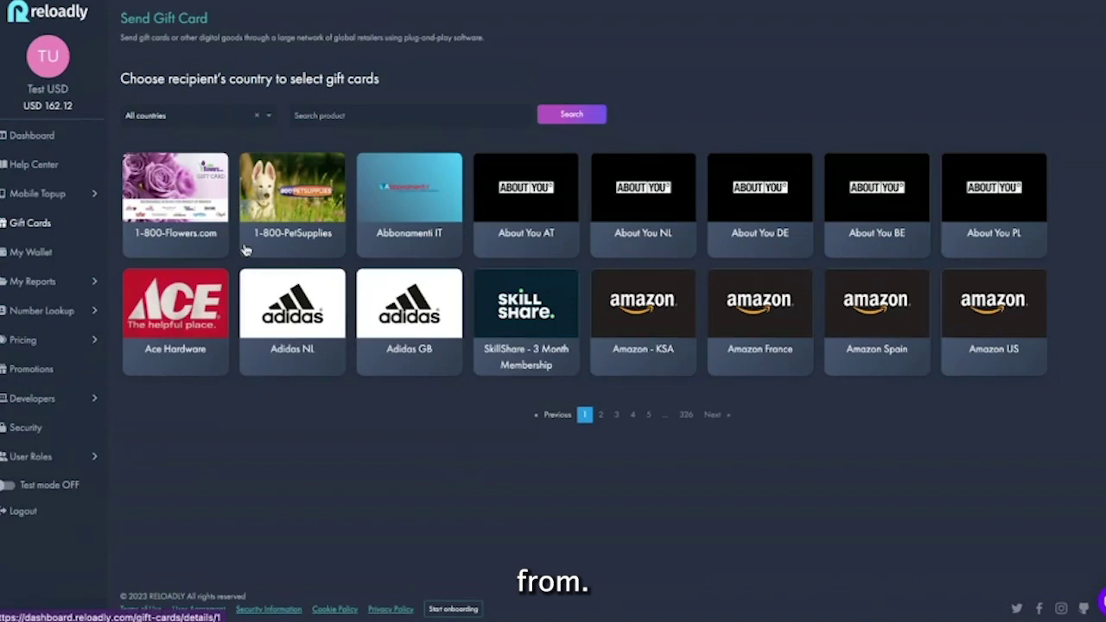
{"action": "left_click", "coordinate": [190, 115]}
{"action": "type", "text": "united"}
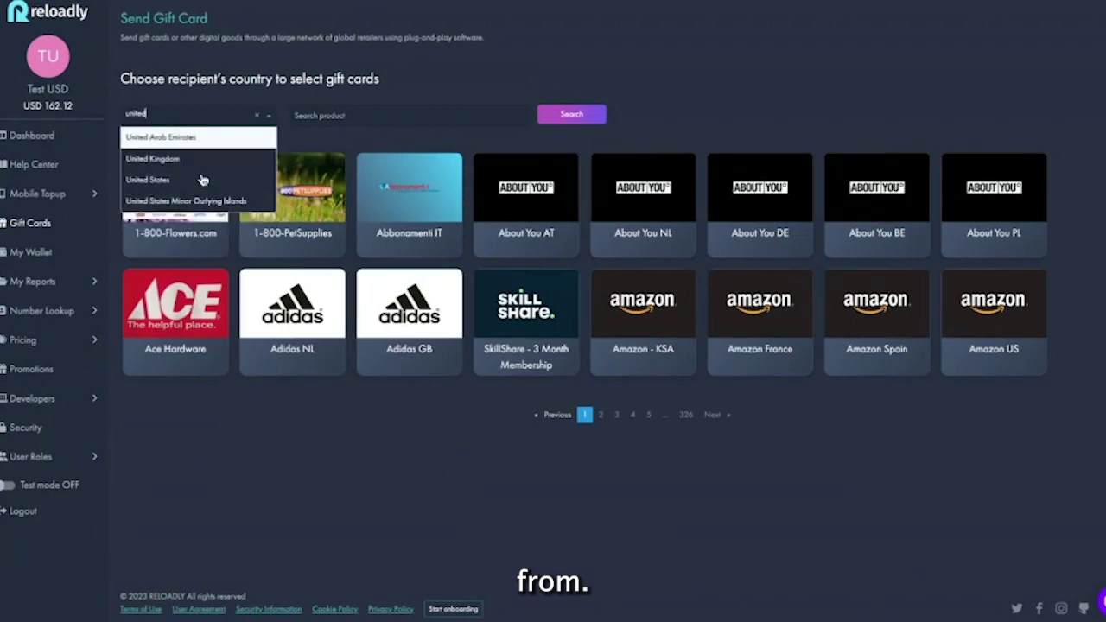
{"action": "left_click", "coordinate": [201, 179]}
{"action": "left_click", "coordinate": [308, 115]}
{"action": "type", "text": "amazon"}
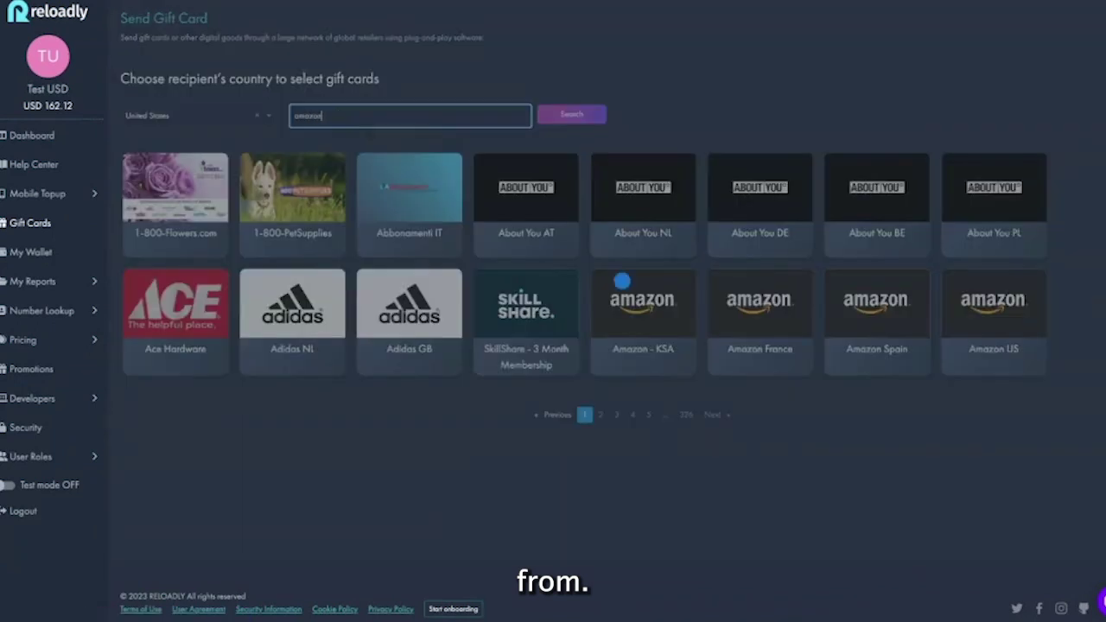
{"action": "key", "text": "Return"}
{"action": "left_click", "coordinate": [171, 199]}
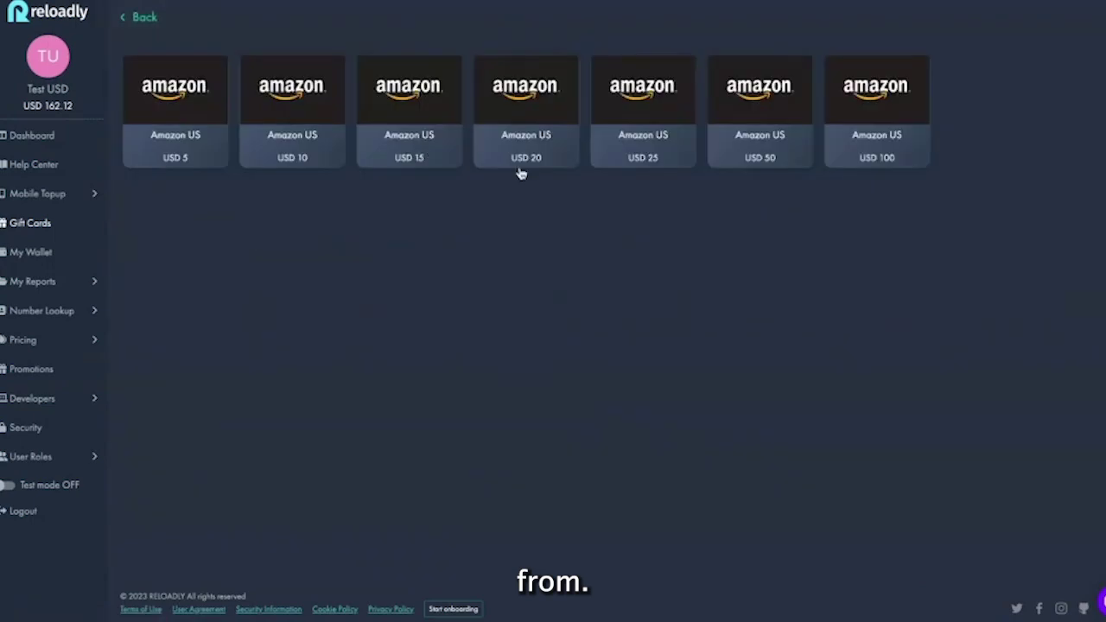
Choose the USD 15 Amazon US card with a quantity of 100
{"action": "left_click", "coordinate": [437, 121]}
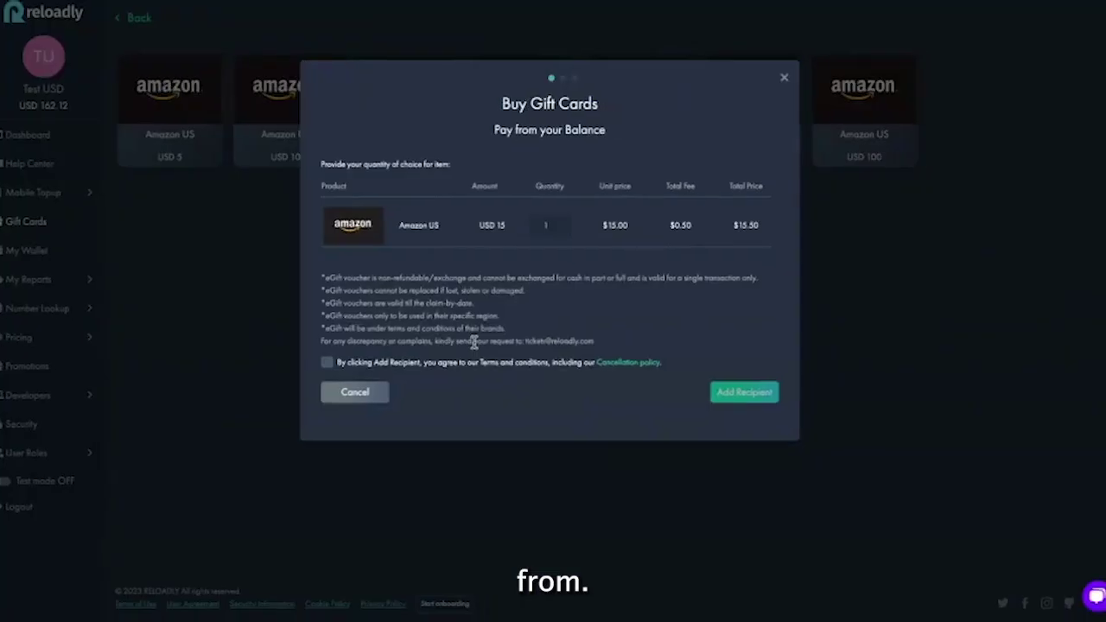
{"action": "left_click", "coordinate": [550, 226]}
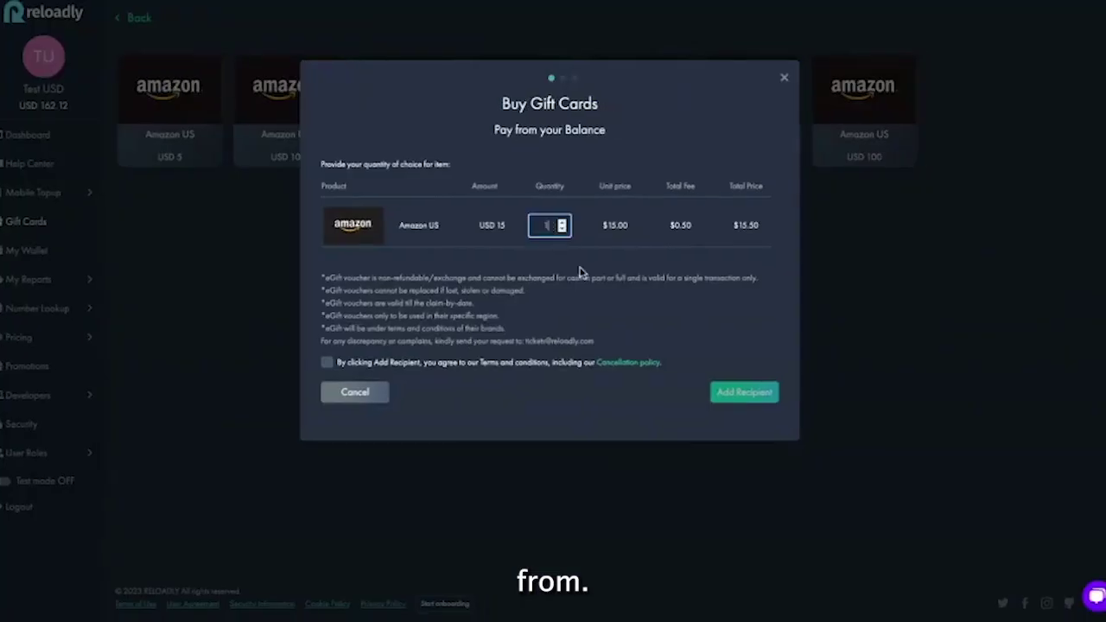
{"action": "type", "text": "00"}
{"action": "left_click", "coordinate": [744, 391]}
Fill sender details and phone number, enable SMS delivery, then close the USD 1550.00 summary unpaid
{"action": "left_click", "coordinate": [442, 131]}
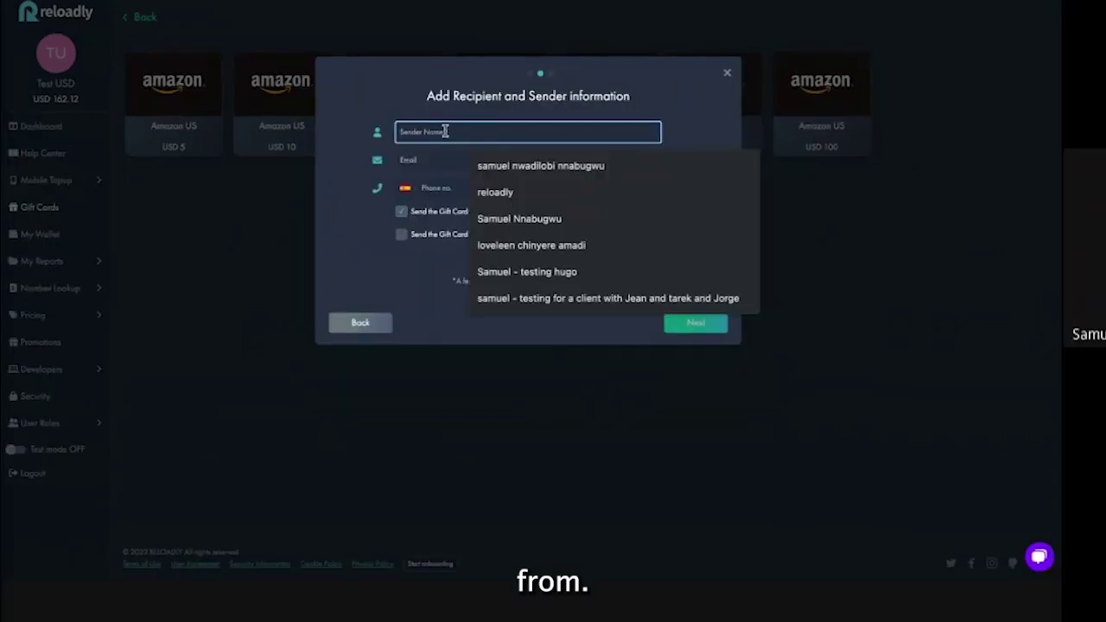
{"action": "left_click", "coordinate": [446, 191]}
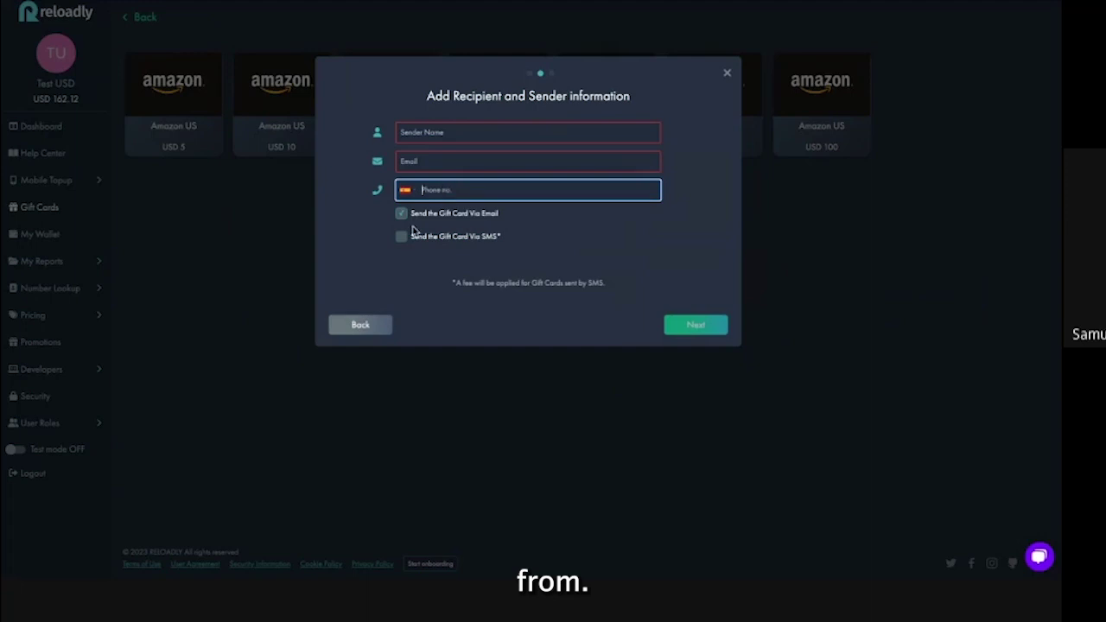
{"action": "left_click", "coordinate": [442, 163]}
{"action": "left_click", "coordinate": [444, 190]}
{"action": "left_click", "coordinate": [444, 160]}
{"action": "left_click", "coordinate": [510, 185]}
{"action": "left_click", "coordinate": [445, 188]}
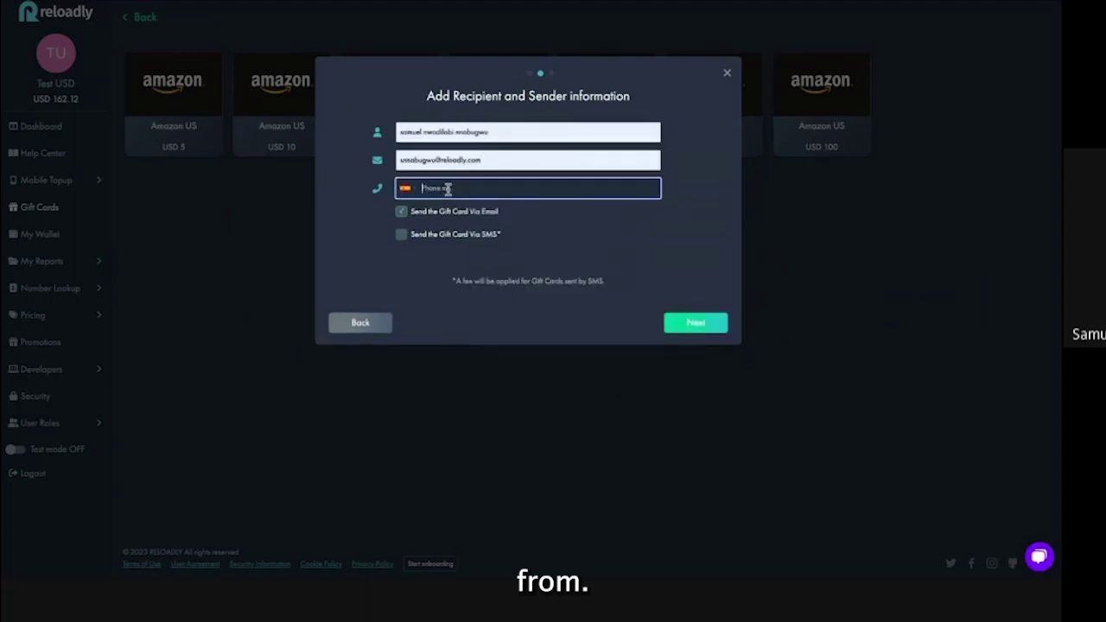
{"action": "left_click", "coordinate": [402, 235]}
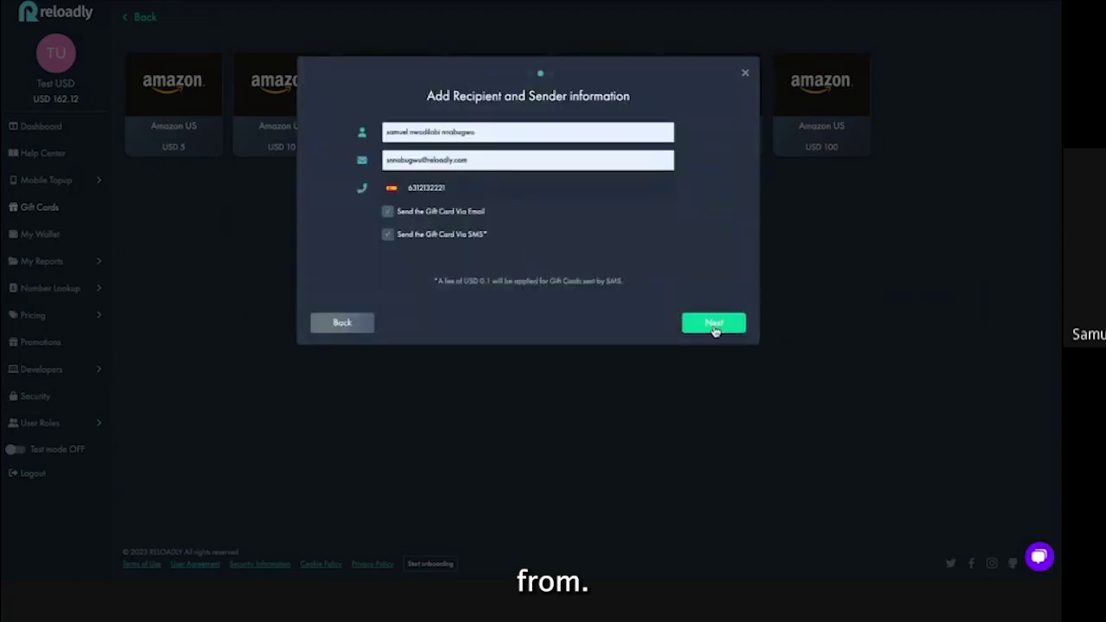
{"action": "left_click", "coordinate": [714, 325]}
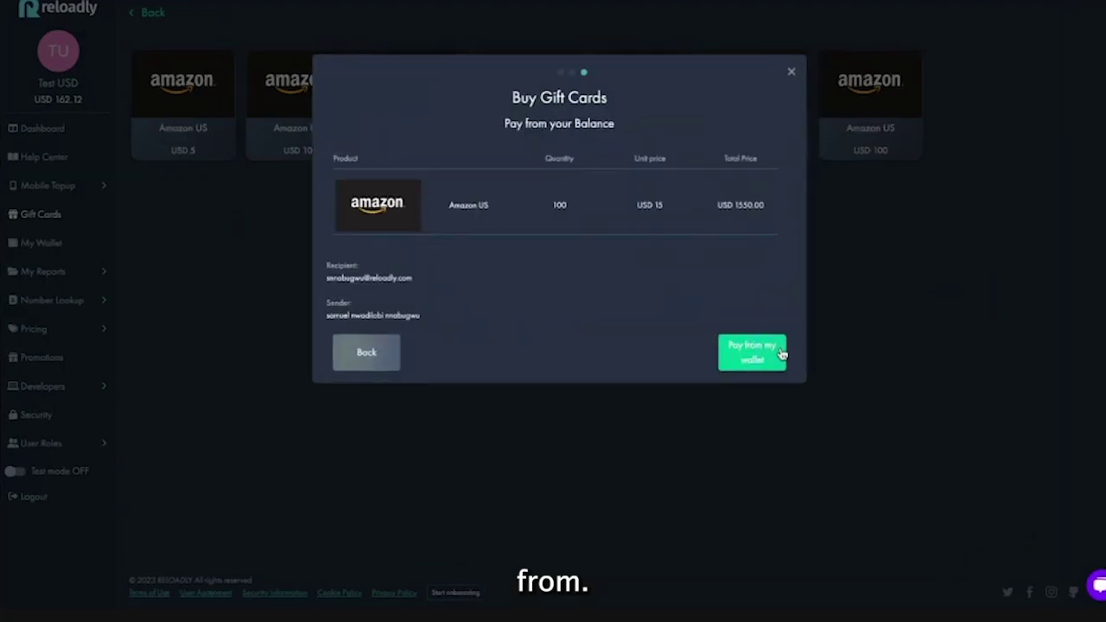
{"action": "left_click", "coordinate": [793, 75]}
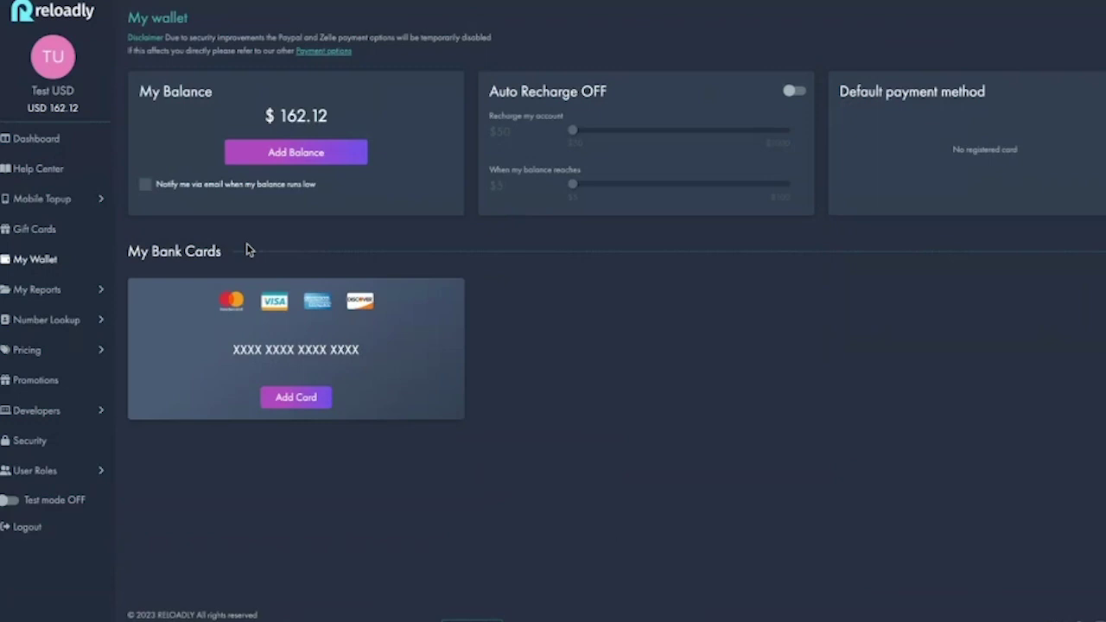
Show the Add Balance payment choices (bank card, Bitcoin, bank transfer), dismiss, and reopen them
{"action": "left_click", "coordinate": [305, 167]}
{"action": "left_click", "coordinate": [490, 249]}
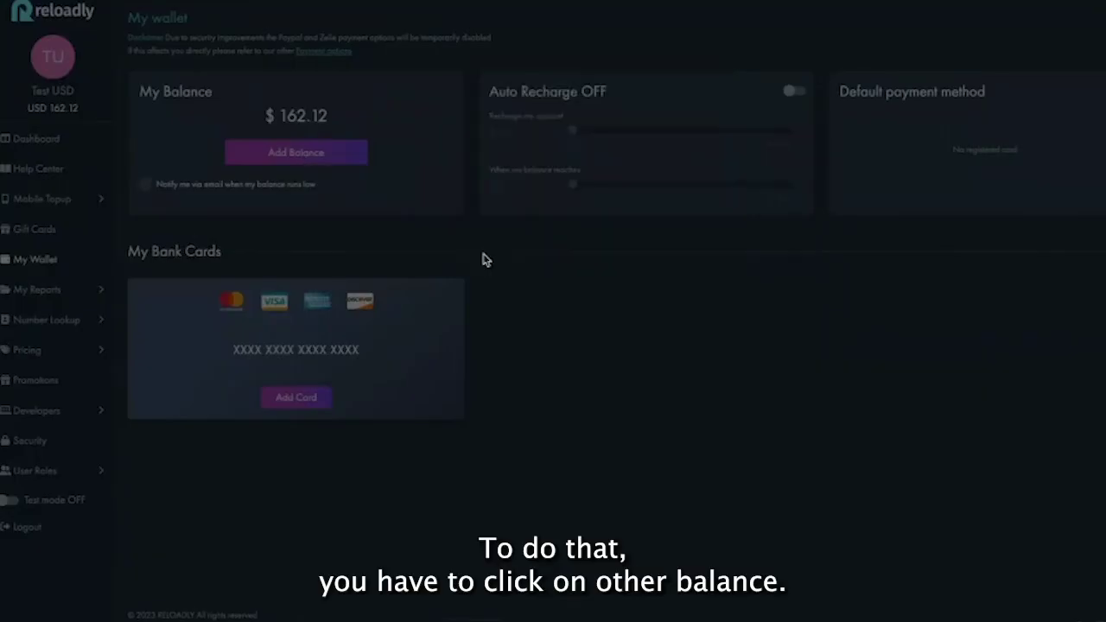
{"action": "left_click", "coordinate": [329, 162]}
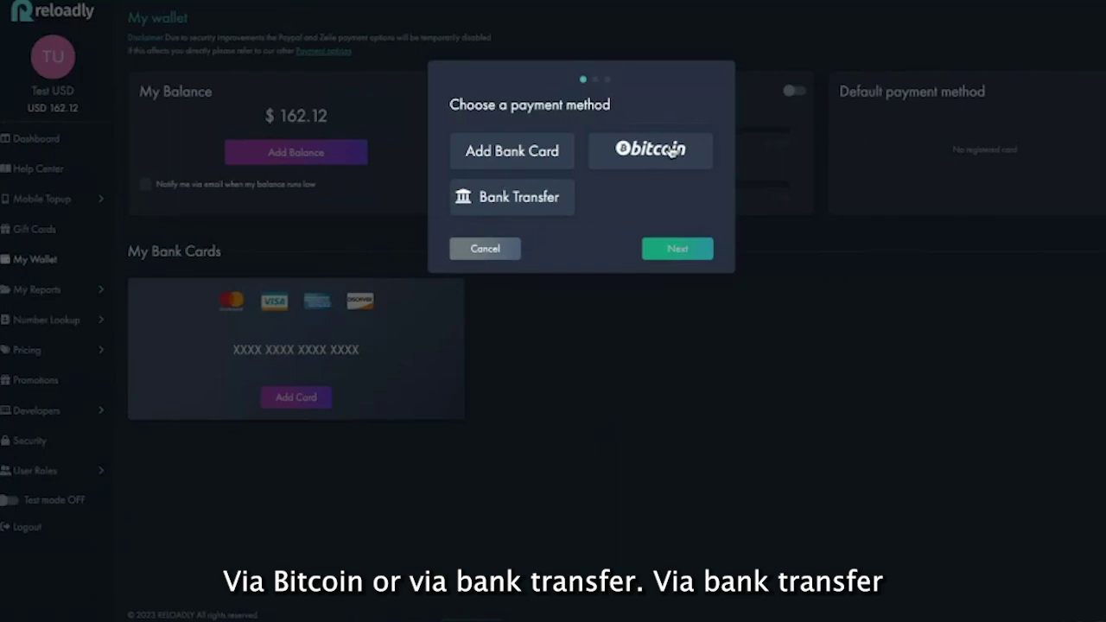
Request a 5000 bank-transfer top-up with saved invoice details, close the summary, and reopen Add Balance
{"action": "left_click", "coordinate": [539, 207]}
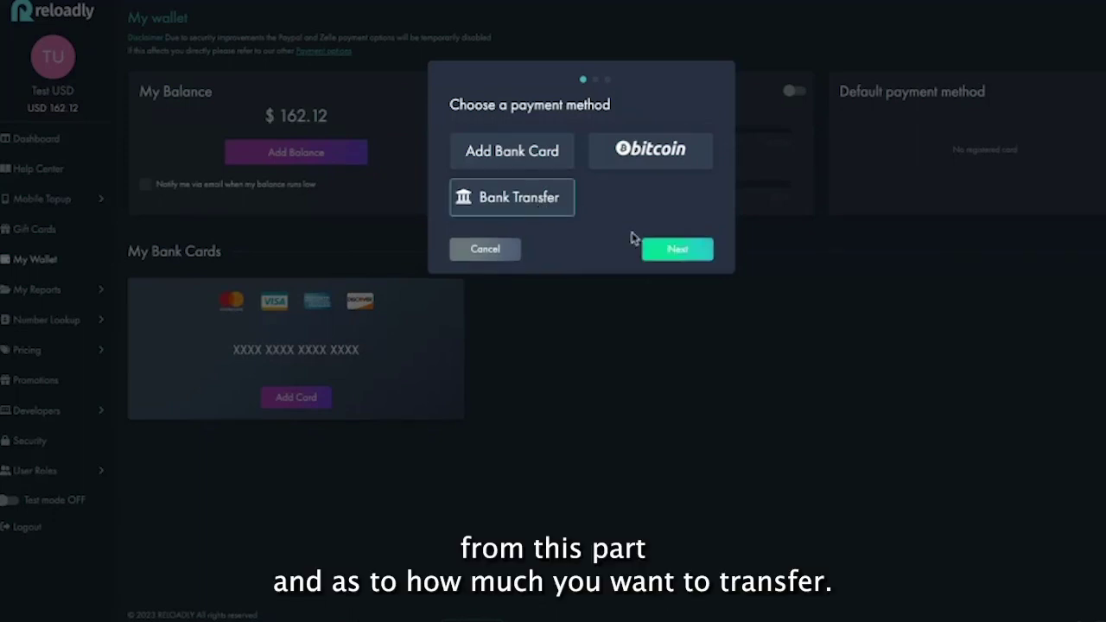
{"action": "left_click", "coordinate": [686, 251]}
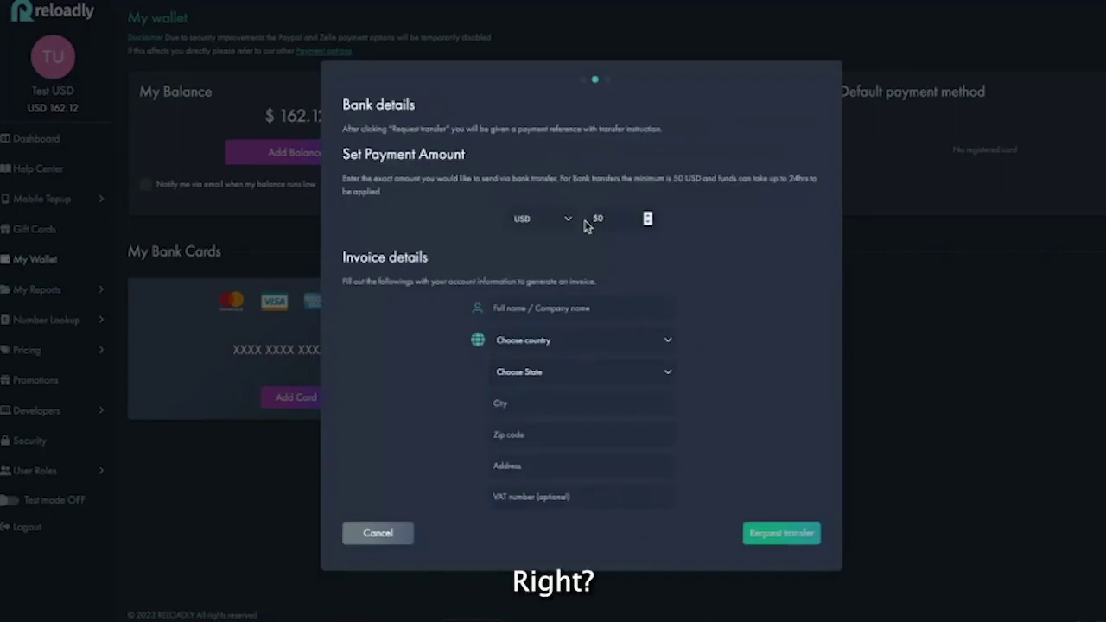
{"action": "left_click", "coordinate": [605, 218]}
{"action": "type", "text": "00"}
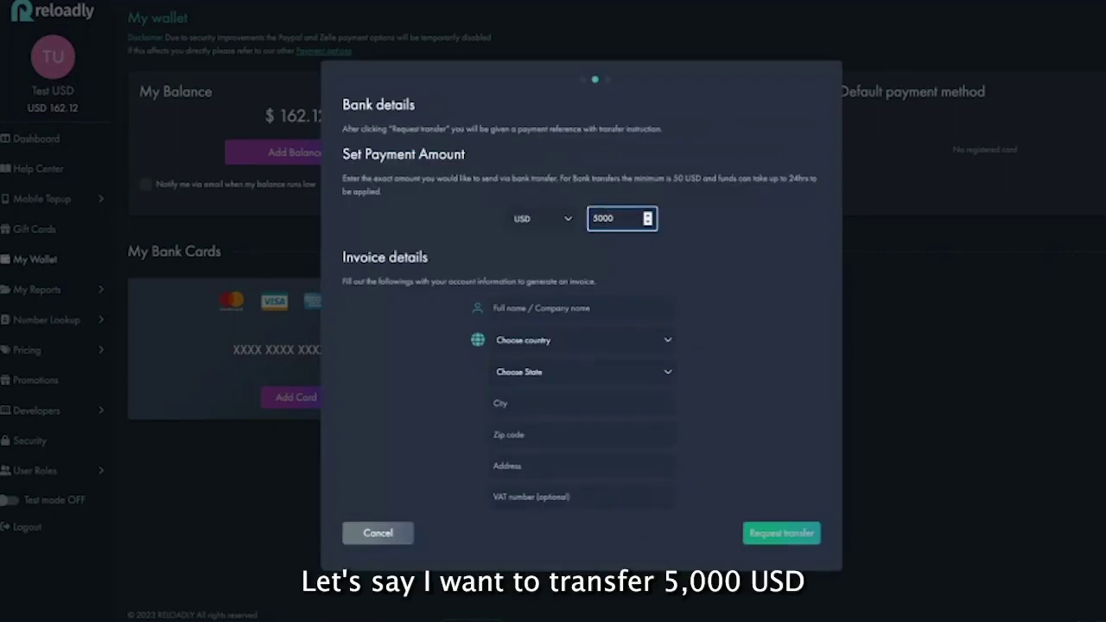
{"action": "left_click", "coordinate": [538, 316]}
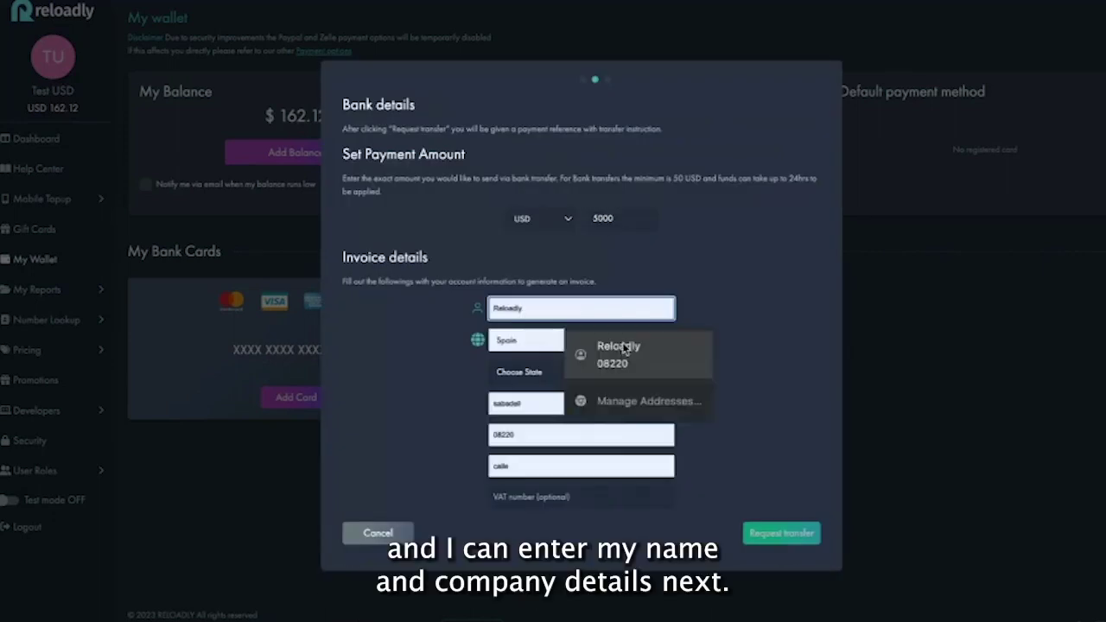
{"action": "left_click", "coordinate": [622, 342]}
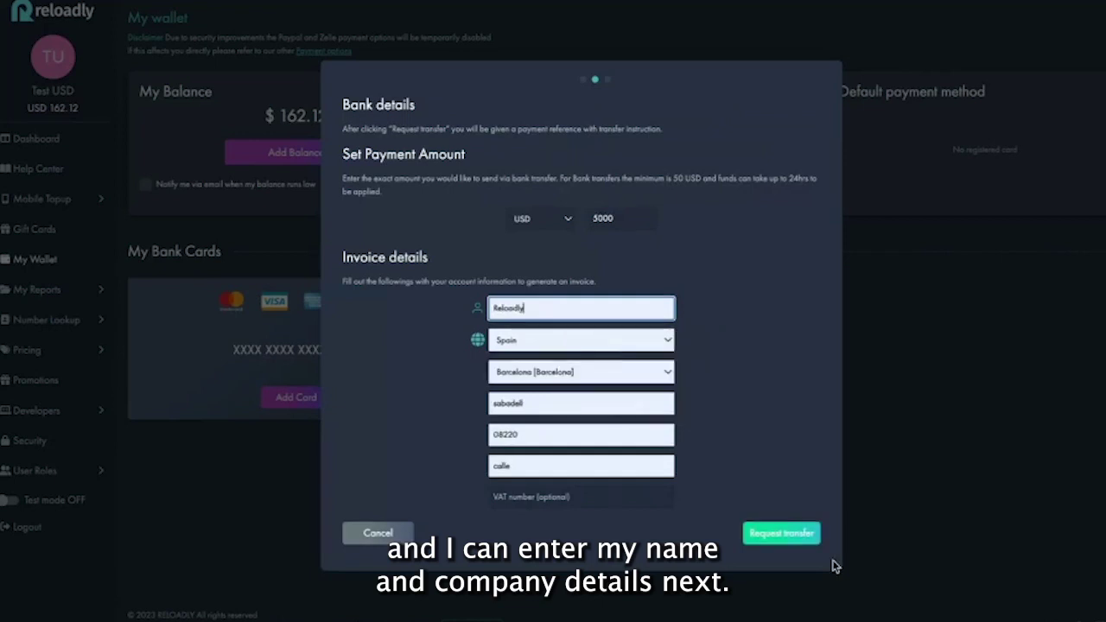
{"action": "left_click", "coordinate": [797, 536]}
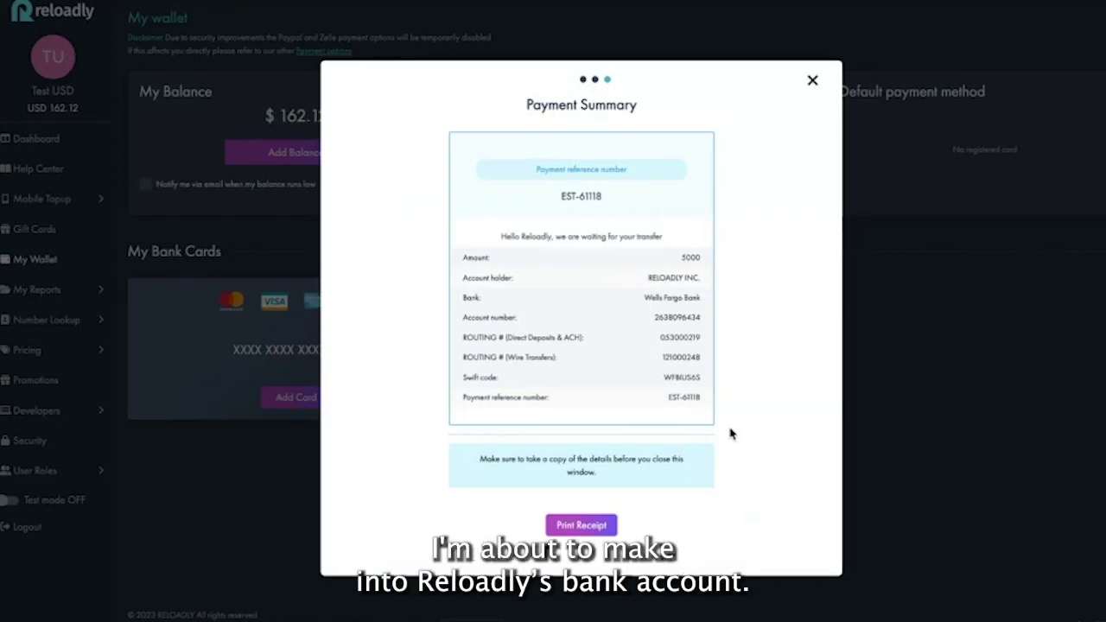
{"action": "left_click", "coordinate": [810, 83]}
{"action": "left_click", "coordinate": [308, 153]}
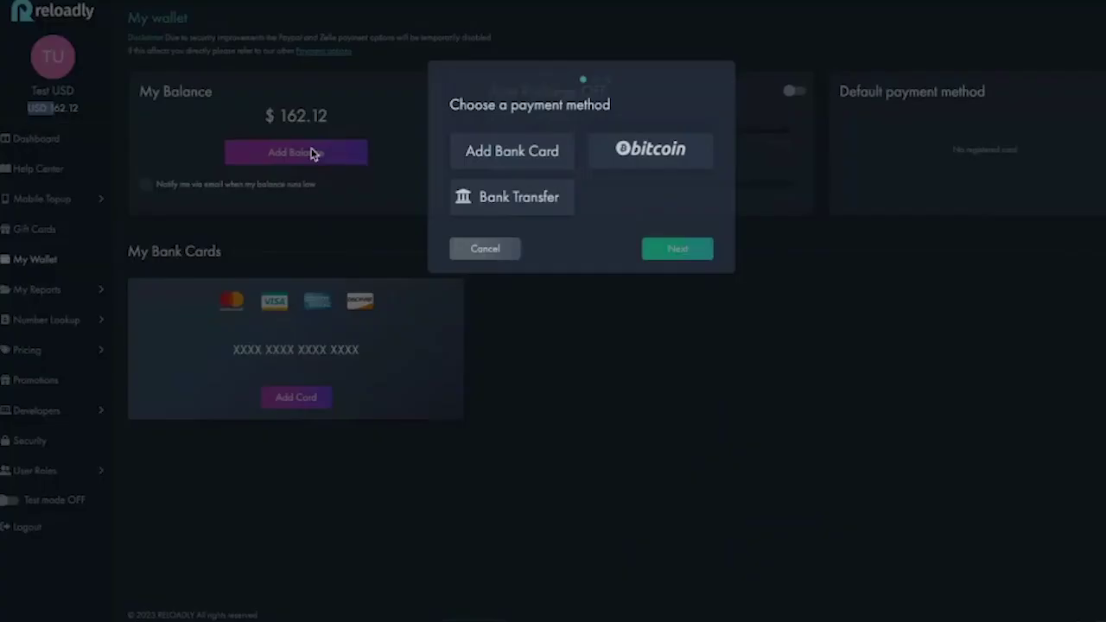
Choose Add Bank Card, look over the card form, and cancel it
{"action": "left_click", "coordinate": [530, 162]}
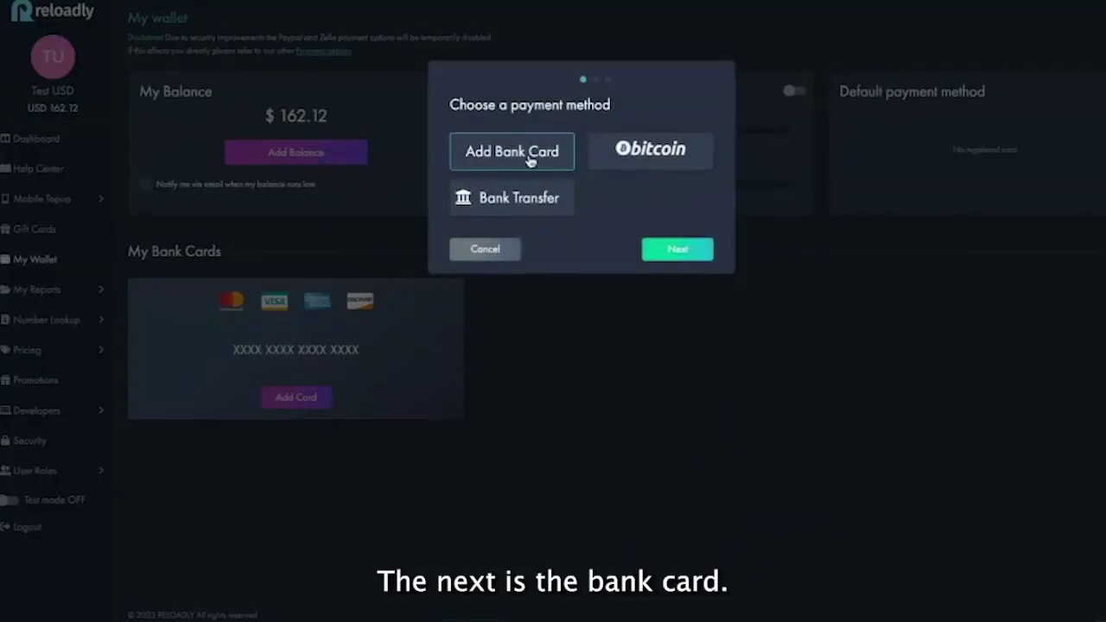
{"action": "left_click", "coordinate": [691, 252]}
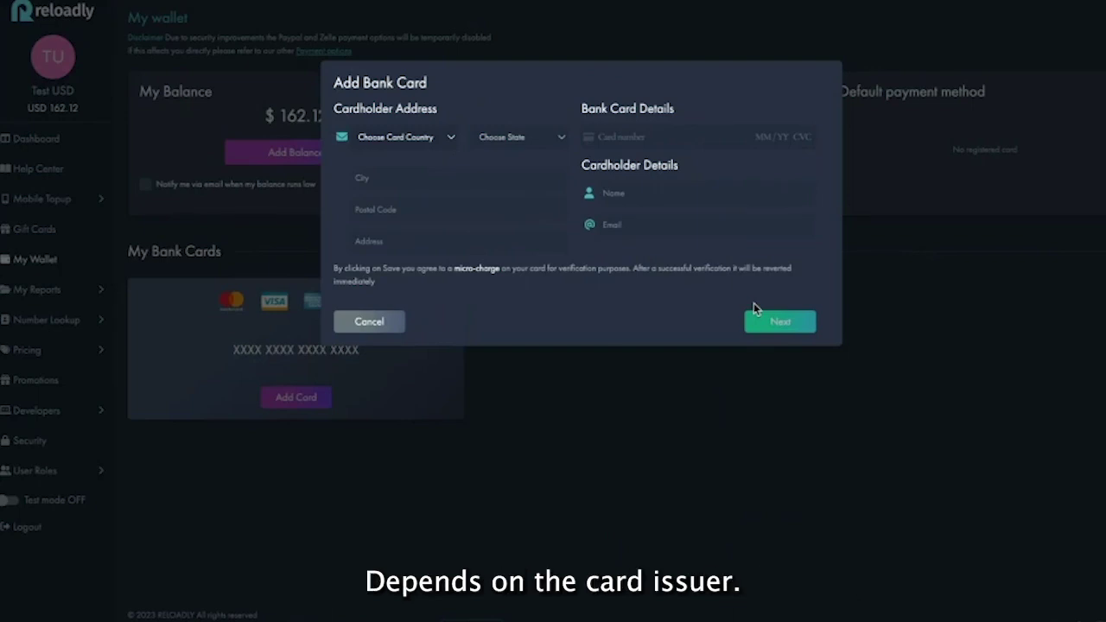
{"action": "left_click", "coordinate": [402, 320]}
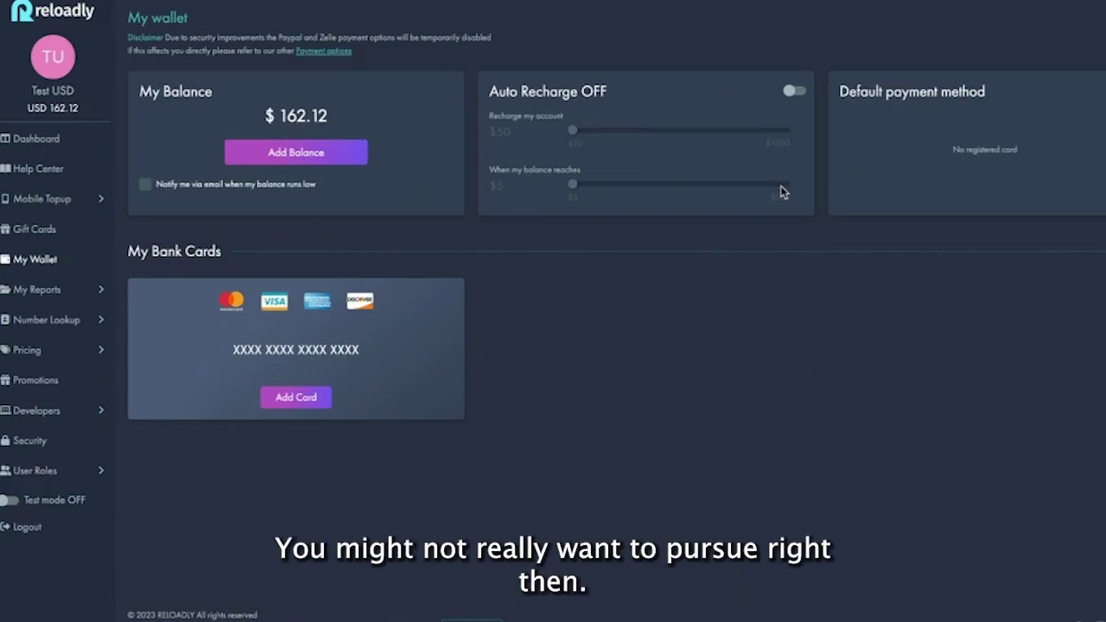
Pick Bitcoin in Add Balance to view the deposit address and QR code, then cancel
{"action": "left_click", "coordinate": [349, 154]}
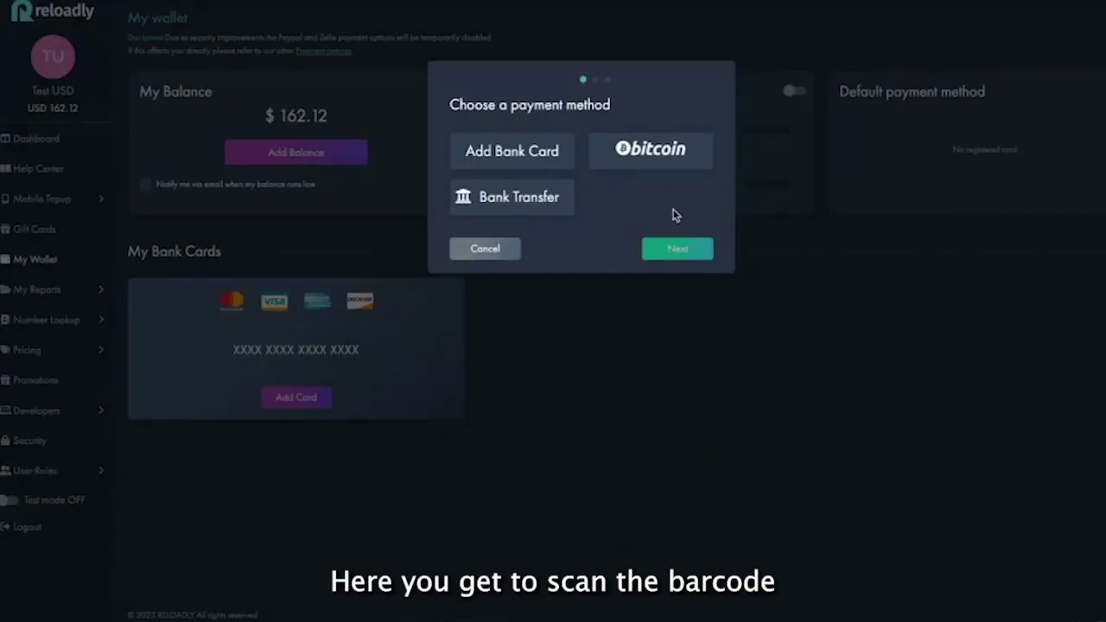
{"action": "left_click", "coordinate": [679, 166]}
{"action": "left_click", "coordinate": [677, 249]}
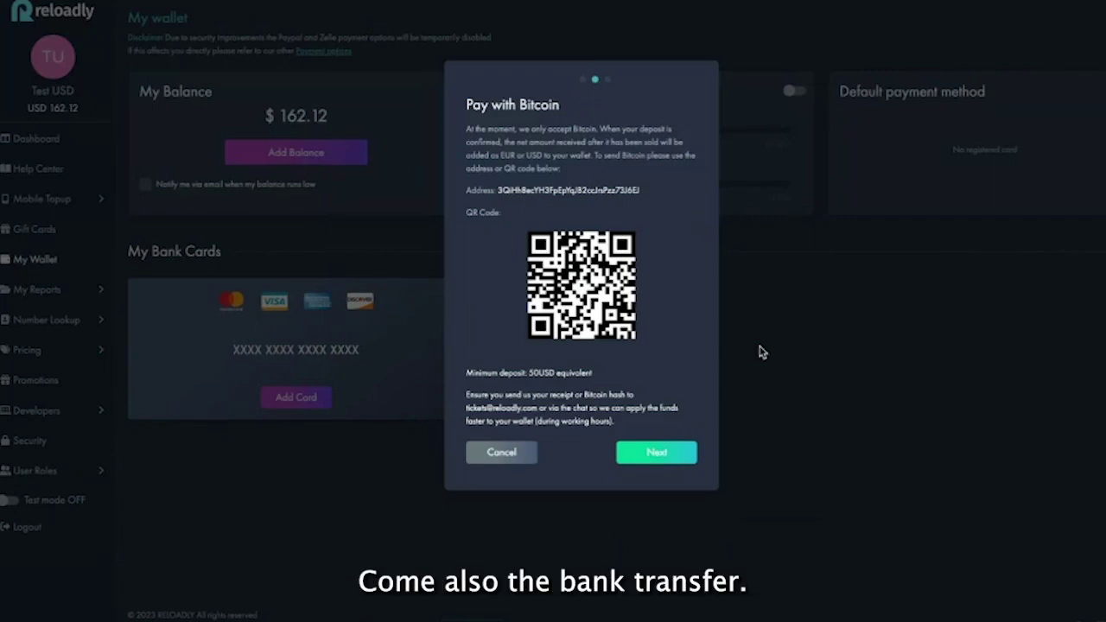
{"action": "left_click", "coordinate": [501, 452]}
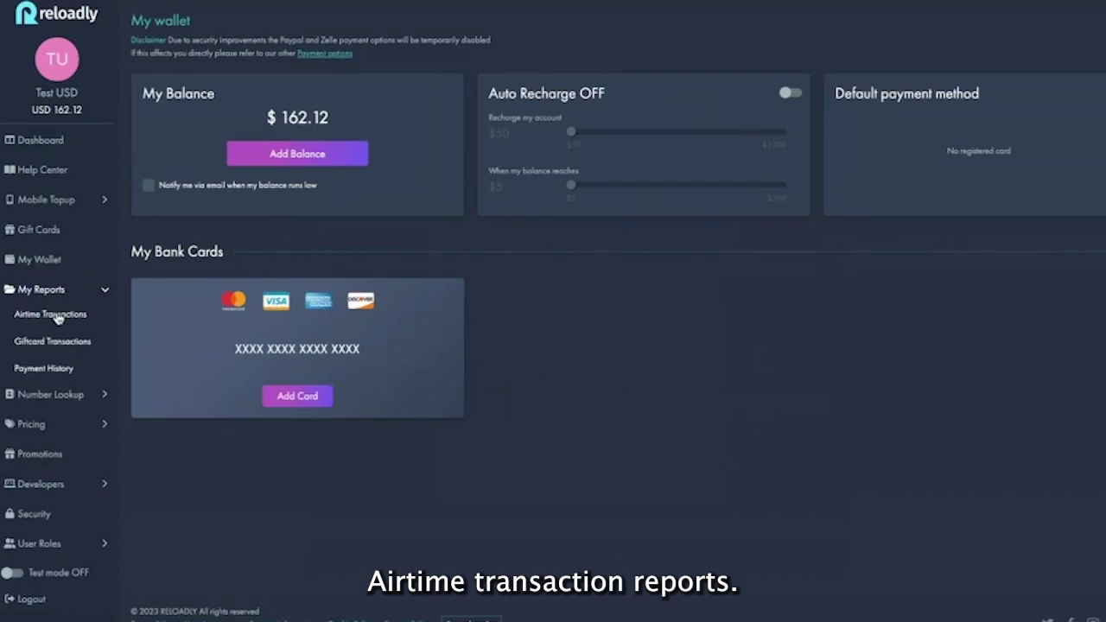
Open Airtime Transactions under My Reports in the sidebar
{"action": "left_click", "coordinate": [50, 316]}
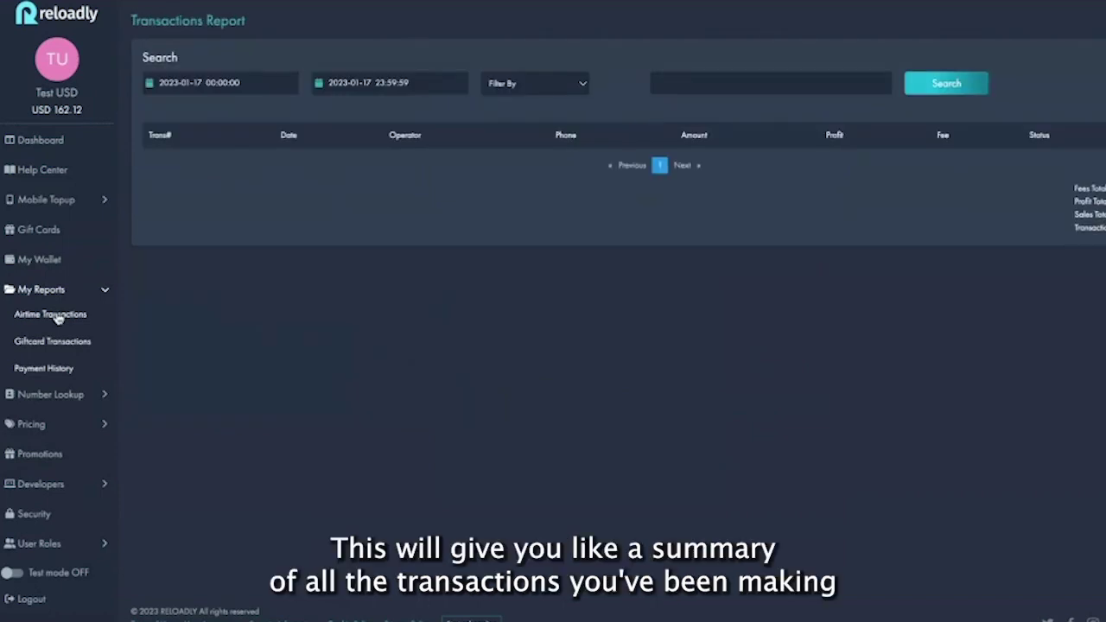
Set the start date to 2022-12-01, check the Filter By options, and search airtime transactions
{"action": "left_click", "coordinate": [229, 79]}
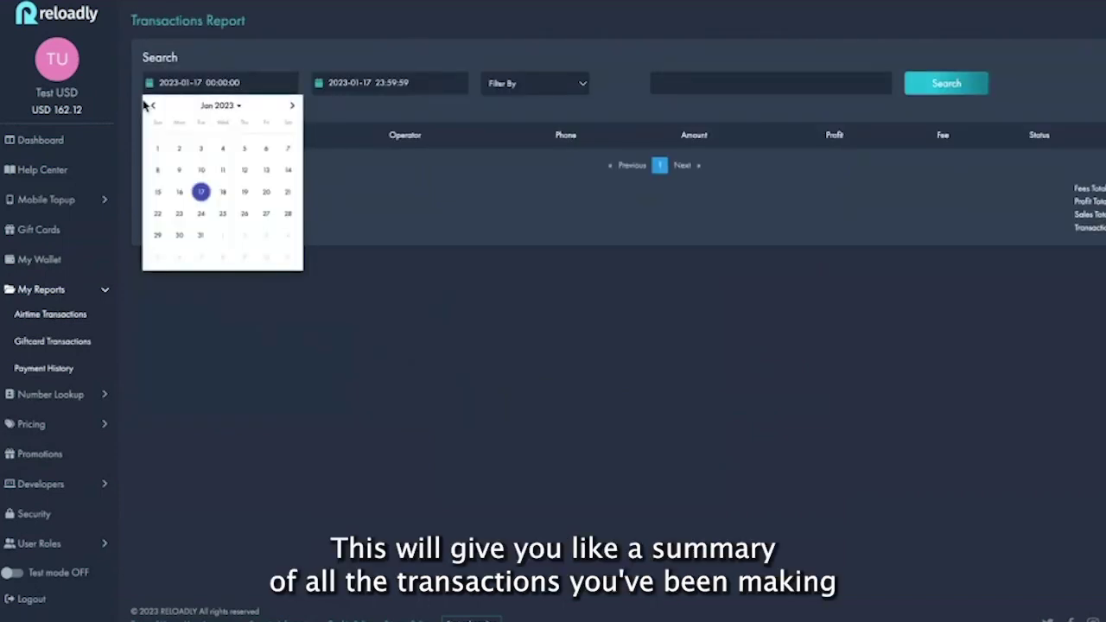
{"action": "left_click", "coordinate": [147, 104]}
{"action": "left_click", "coordinate": [244, 149]}
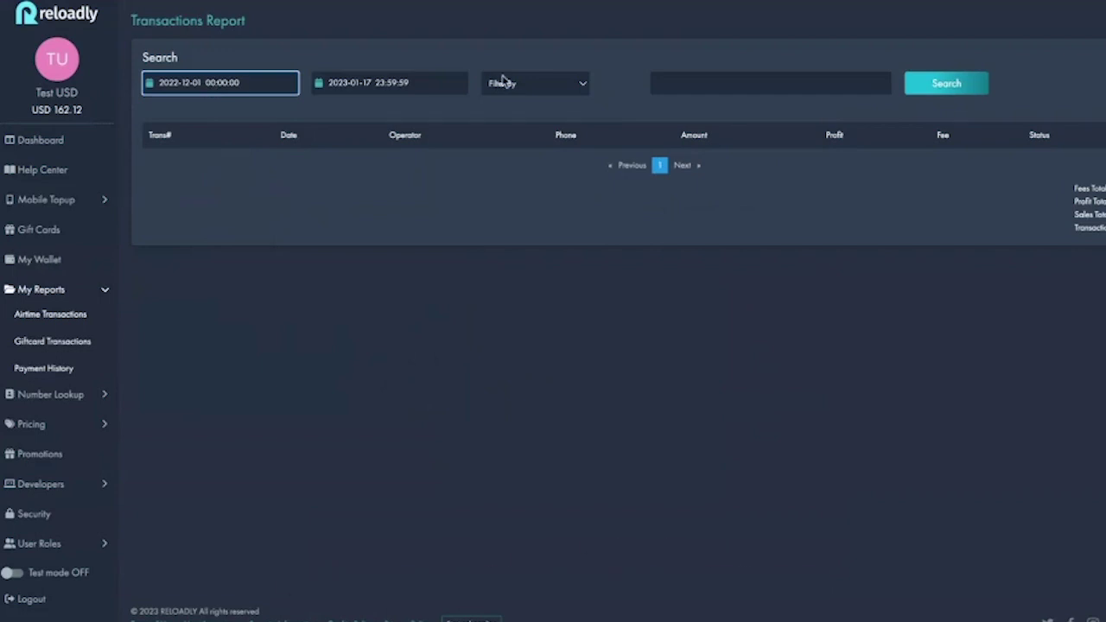
{"action": "left_click", "coordinate": [530, 84]}
{"action": "left_click", "coordinate": [530, 90]}
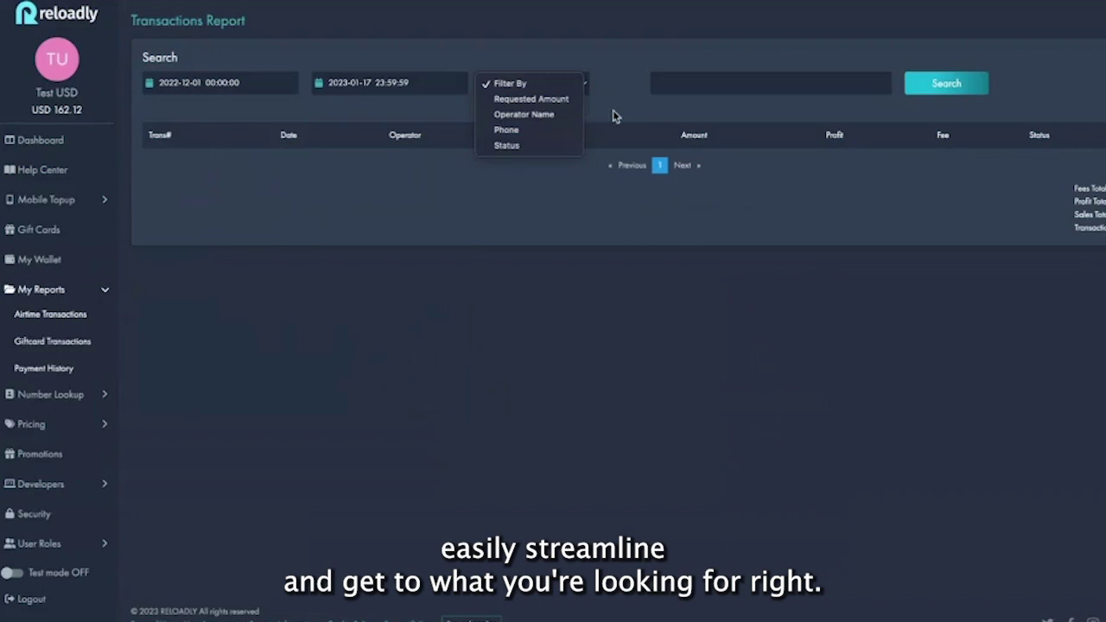
{"action": "left_click", "coordinate": [945, 85]}
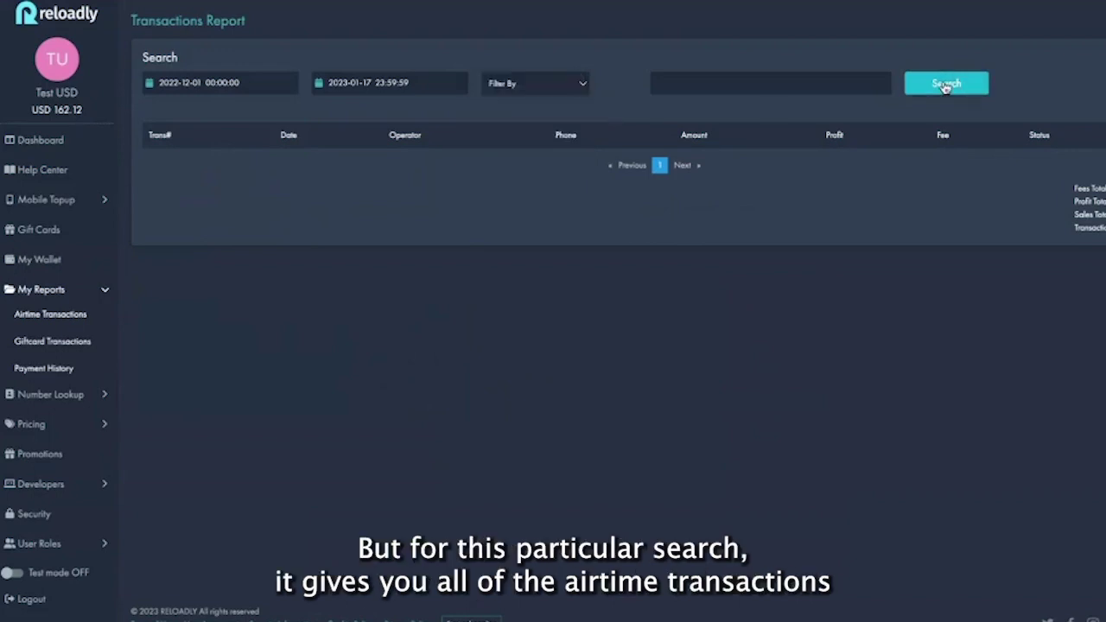
{"action": "scroll", "coordinate": [560, 392], "scroll_direction": "down", "scroll_amount": 15}
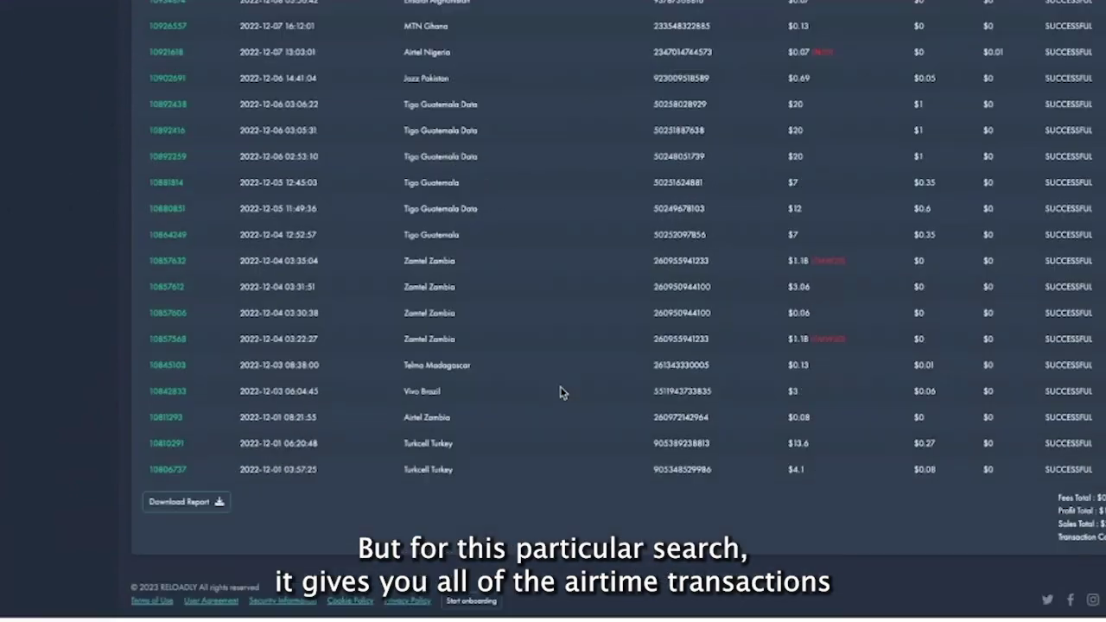
{"action": "scroll", "coordinate": [560, 392], "scroll_direction": "up", "scroll_amount": 15}
{"action": "scroll", "coordinate": [560, 392], "scroll_direction": "up", "scroll_amount": 5}
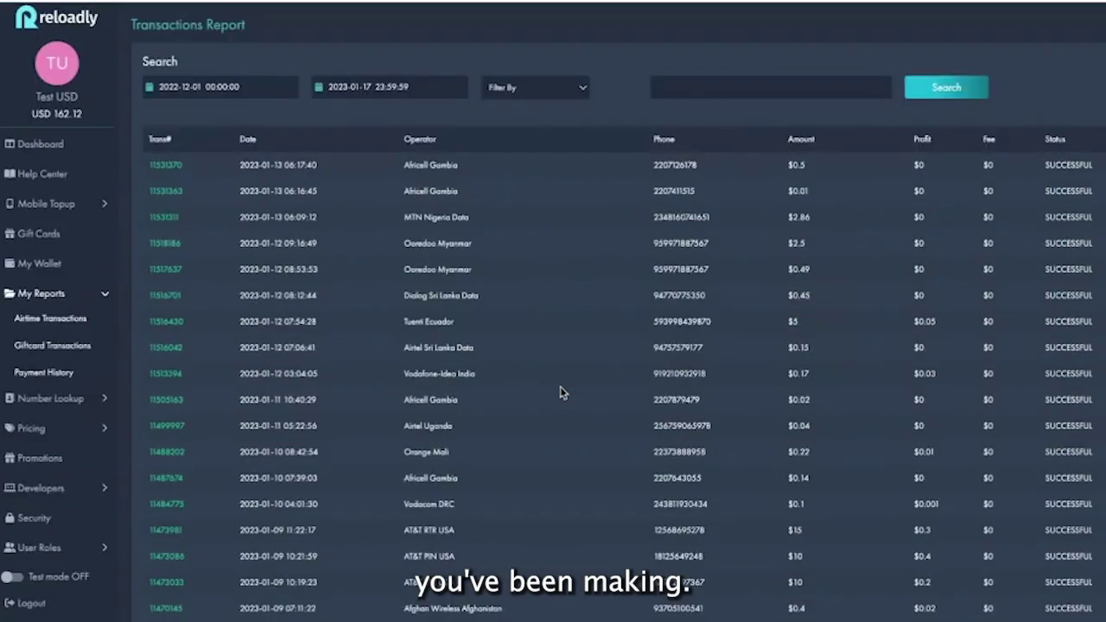
On the Giftcard Transactions report, set start date 2022-12-01, review Filter By options, and search
{"action": "left_click", "coordinate": [74, 342]}
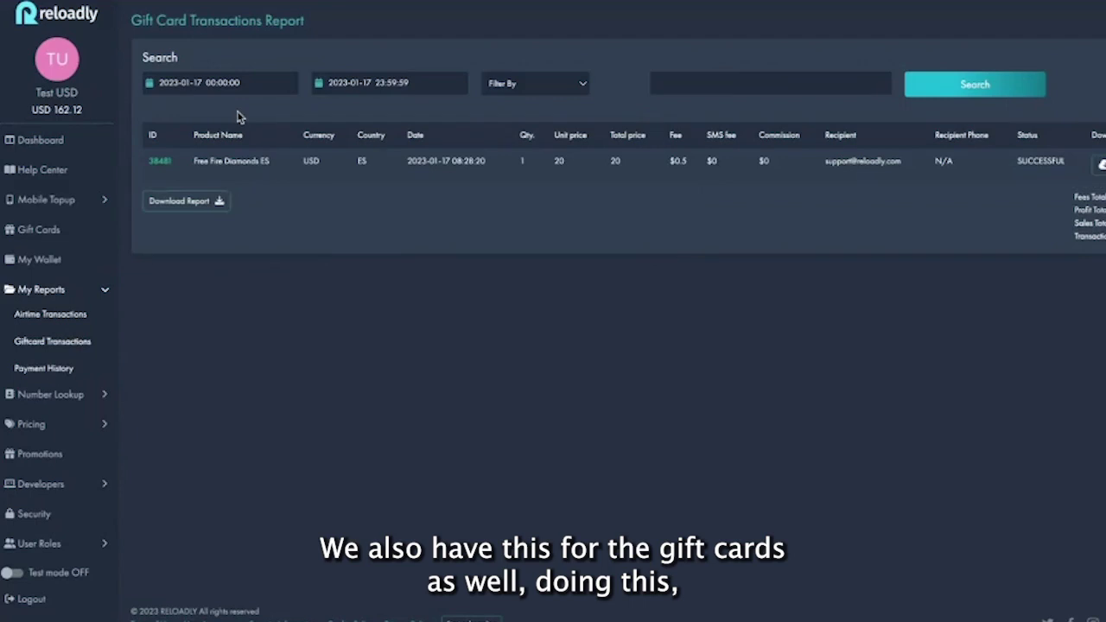
{"action": "left_click", "coordinate": [149, 90]}
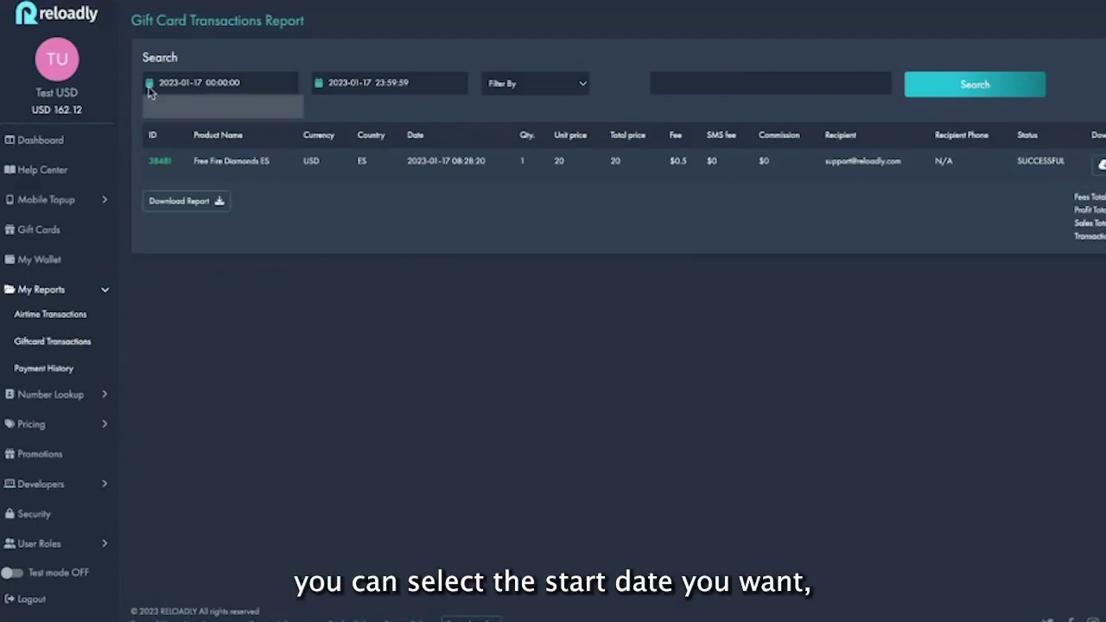
{"action": "left_click", "coordinate": [152, 106]}
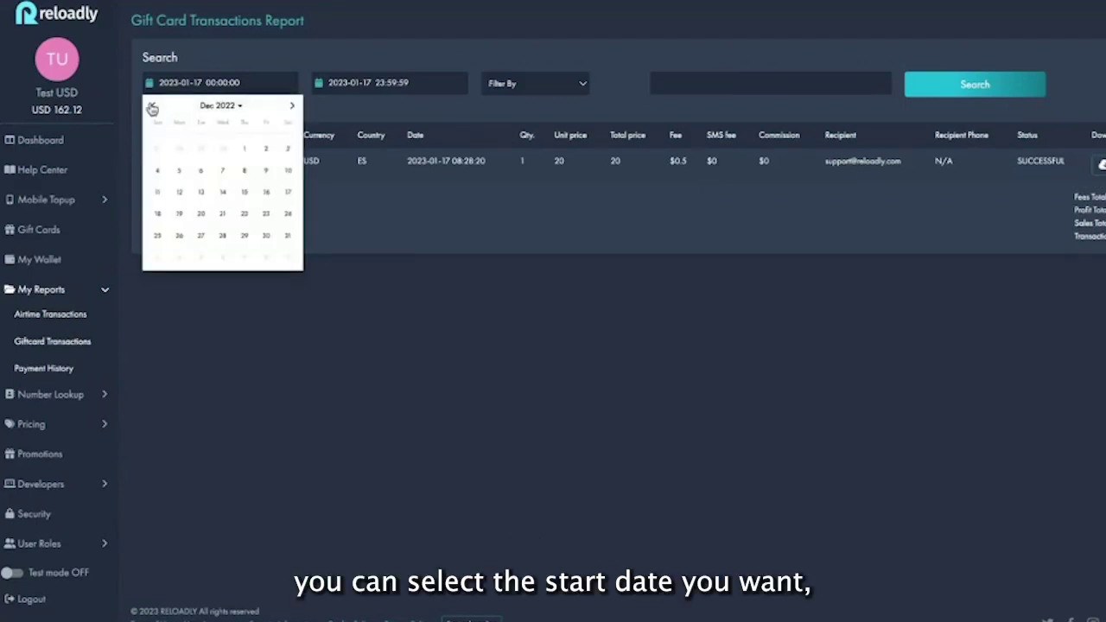
{"action": "left_click", "coordinate": [246, 148]}
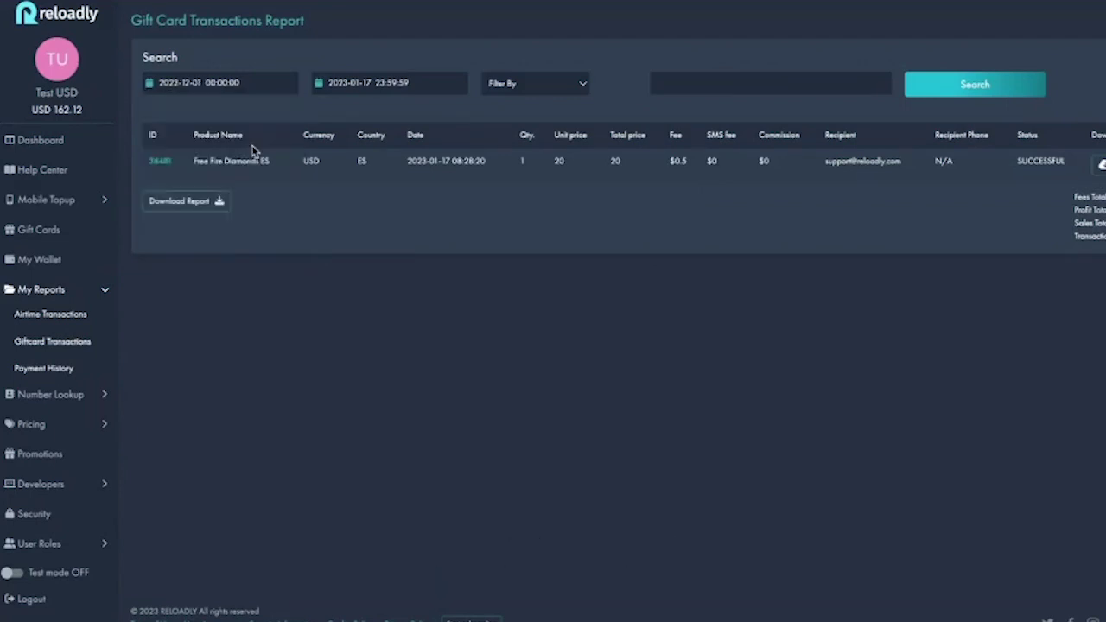
{"action": "left_click", "coordinate": [578, 86]}
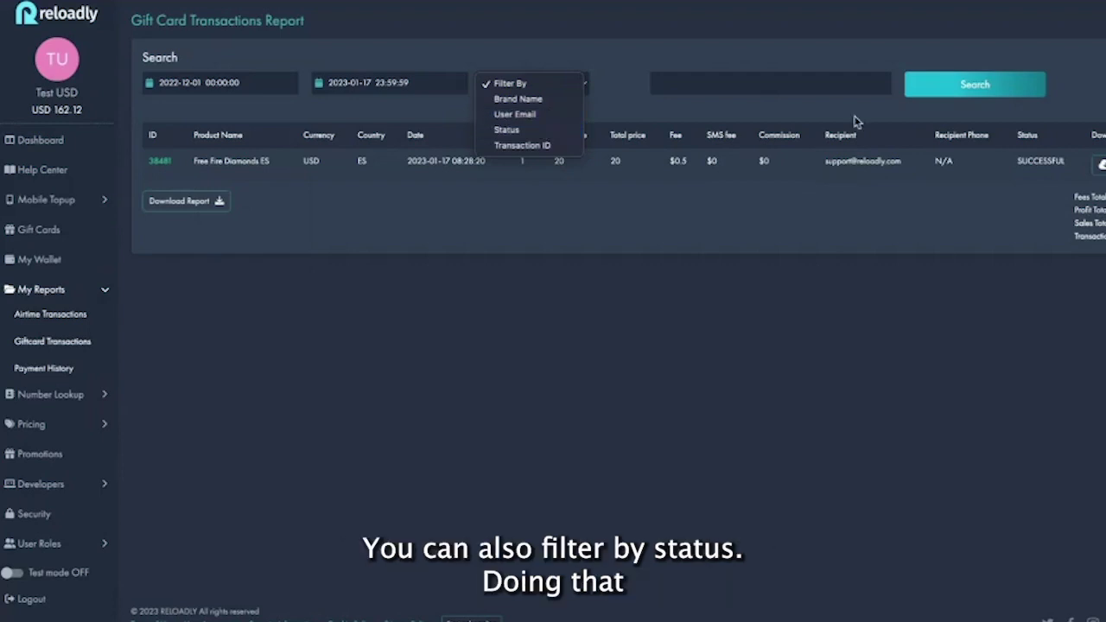
{"action": "left_click", "coordinate": [959, 84]}
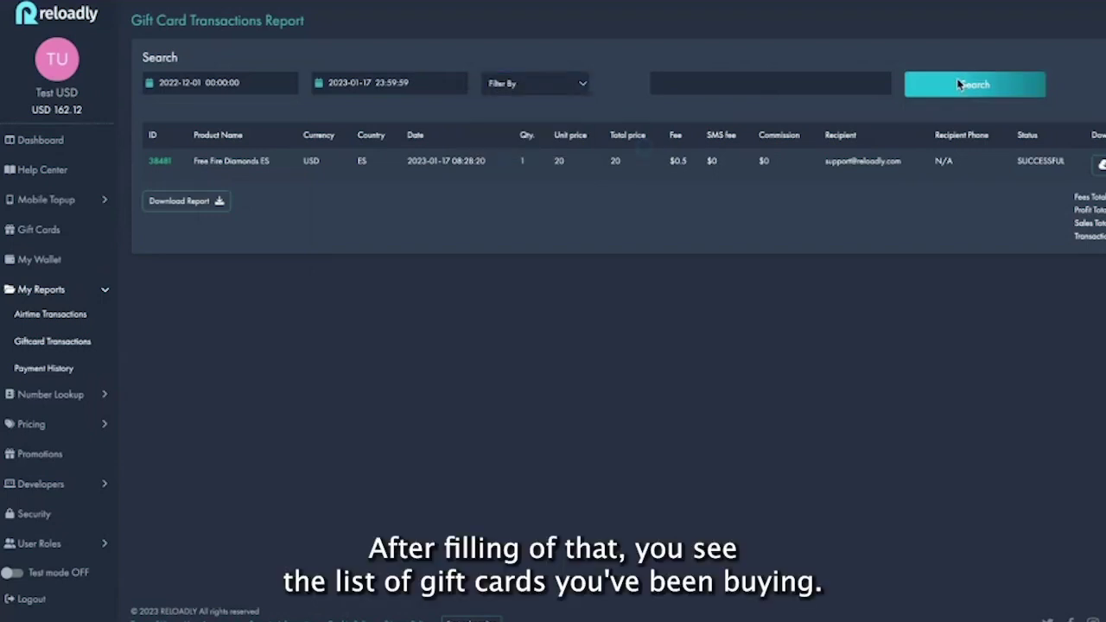
{"action": "scroll", "coordinate": [617, 346], "scroll_direction": "down", "scroll_amount": 3}
{"action": "scroll", "coordinate": [618, 346], "scroll_direction": "up", "scroll_amount": 4}
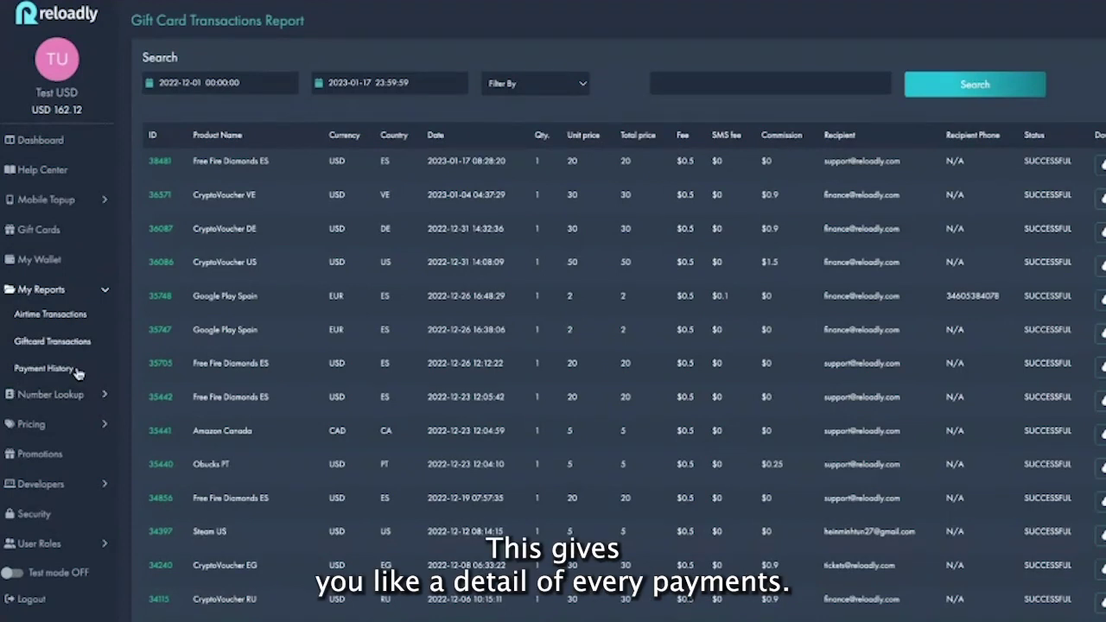
On Payment History, set the start date to 2022-12-01 and search the payments
{"action": "left_click", "coordinate": [76, 371]}
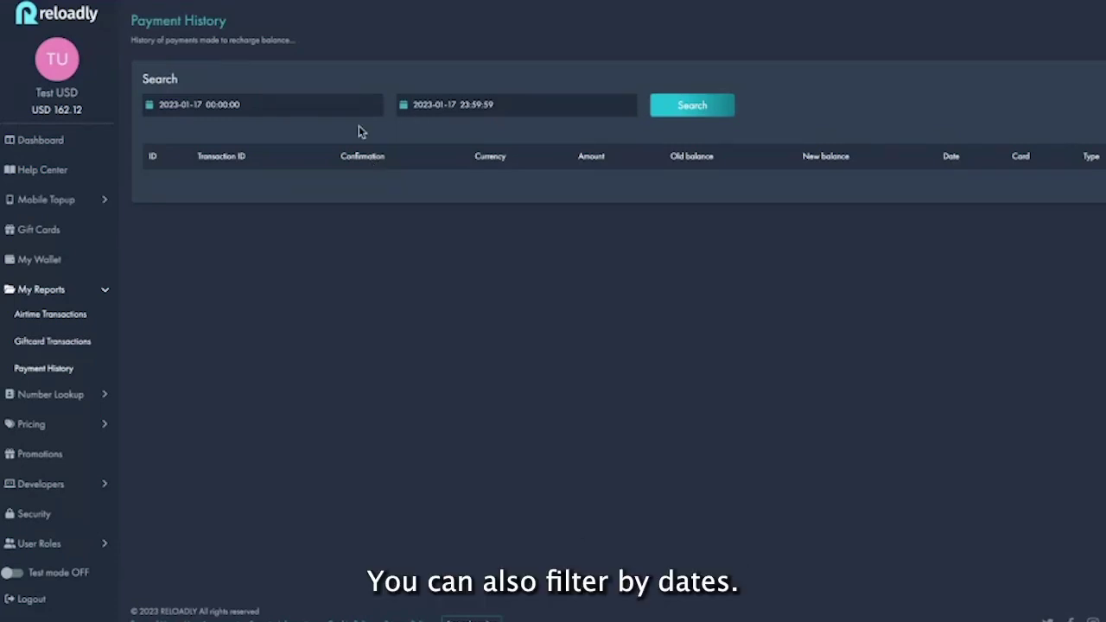
{"action": "left_click", "coordinate": [343, 111]}
{"action": "left_click", "coordinate": [356, 133]}
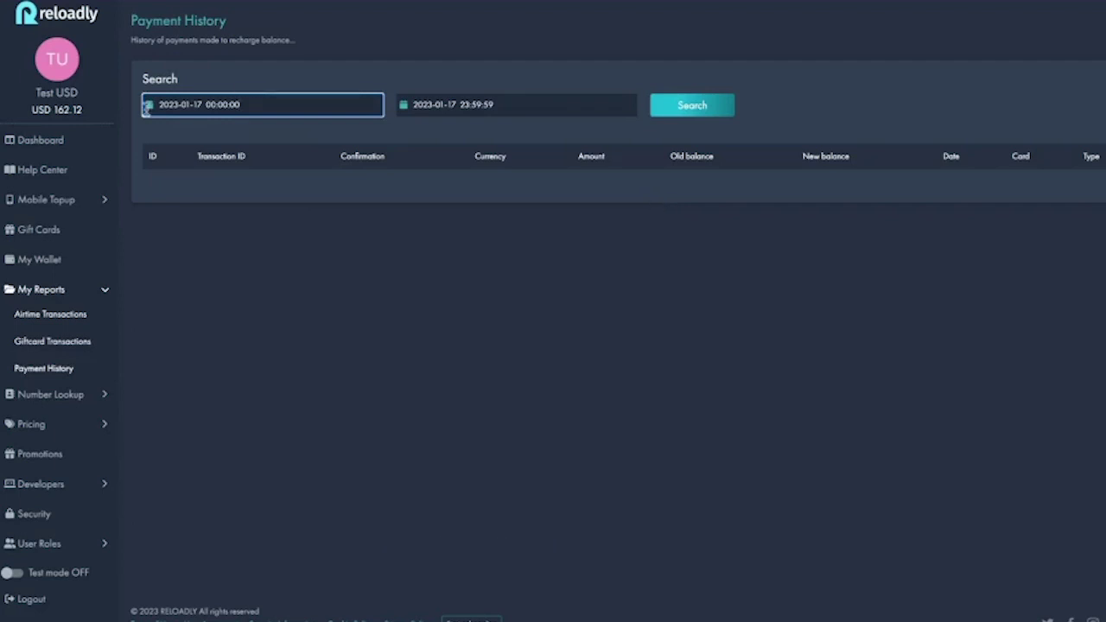
{"action": "left_click", "coordinate": [147, 106]}
{"action": "left_click", "coordinate": [154, 126]}
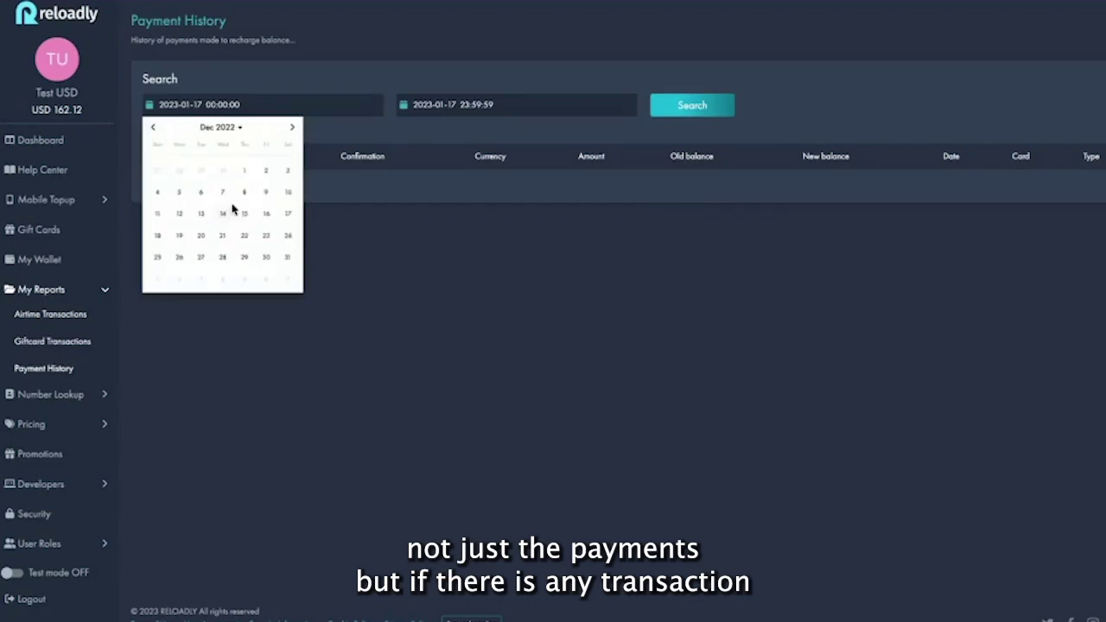
{"action": "left_click", "coordinate": [245, 172]}
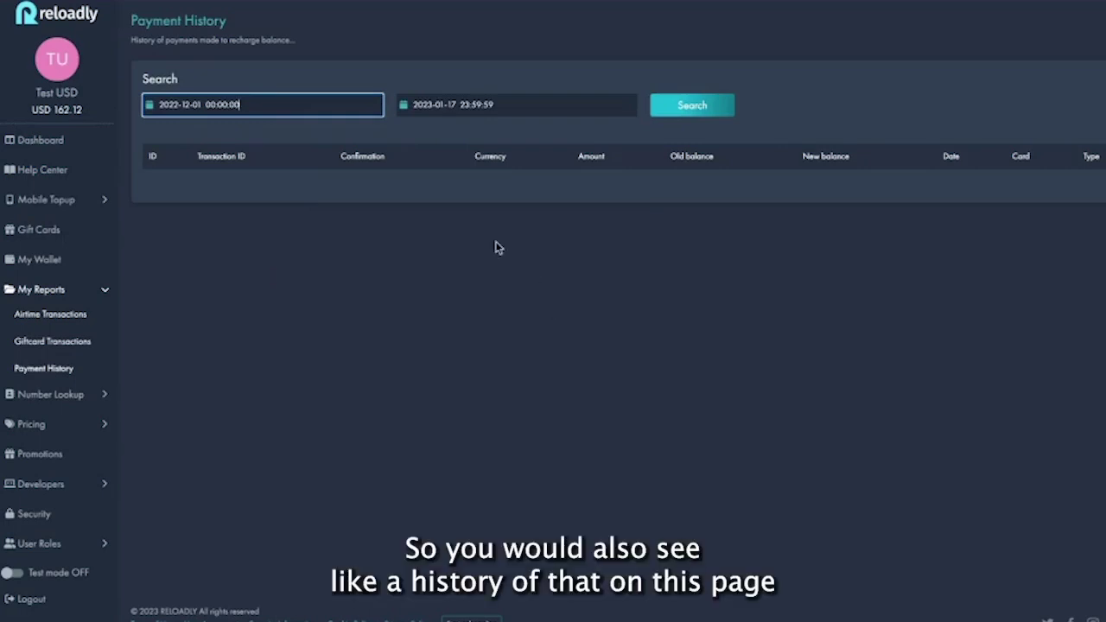
{"action": "left_click", "coordinate": [669, 105]}
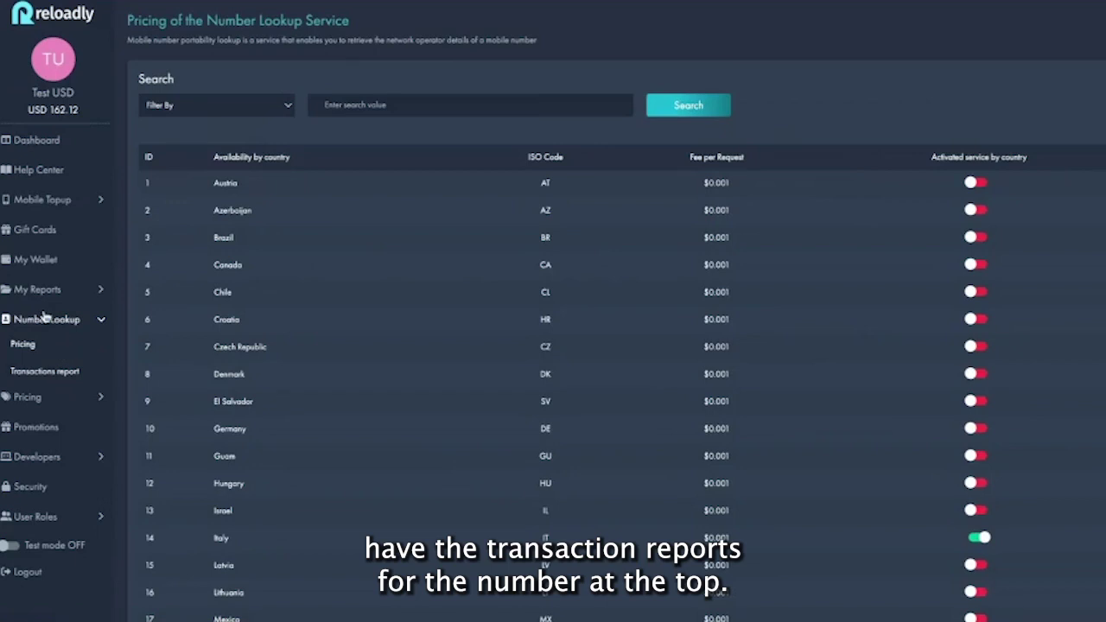
Search the Number Lookup transactions report from 1 January 2023 after reviewing Filter By options
{"action": "left_click", "coordinate": [69, 374]}
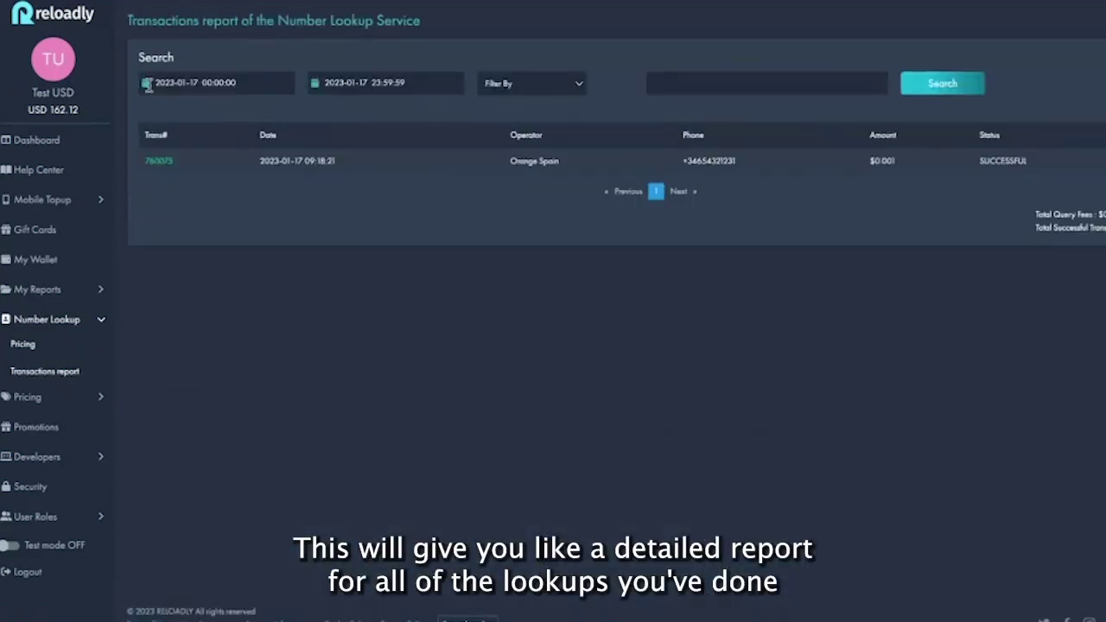
{"action": "left_click", "coordinate": [170, 85]}
{"action": "left_click", "coordinate": [154, 147]}
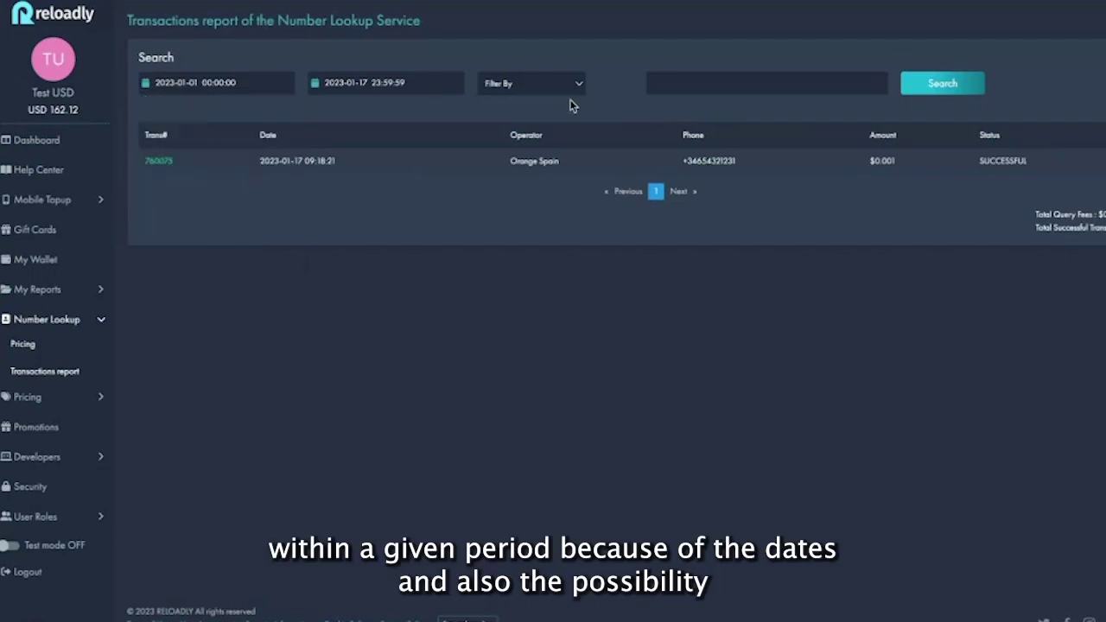
{"action": "left_click", "coordinate": [544, 85]}
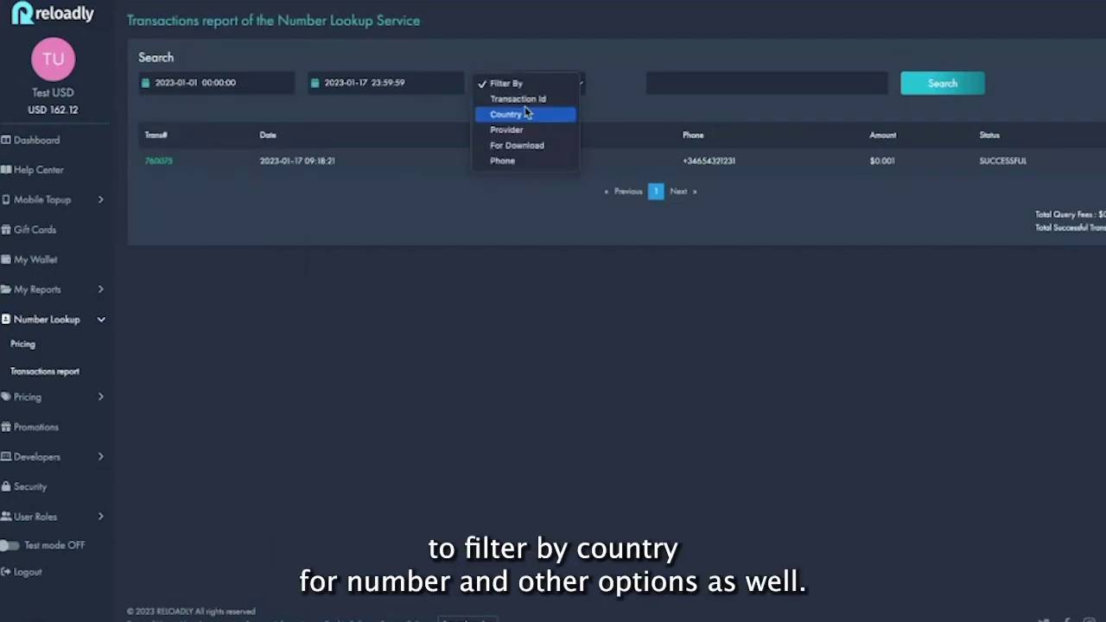
{"action": "left_click", "coordinate": [670, 110]}
{"action": "left_click", "coordinate": [967, 84]}
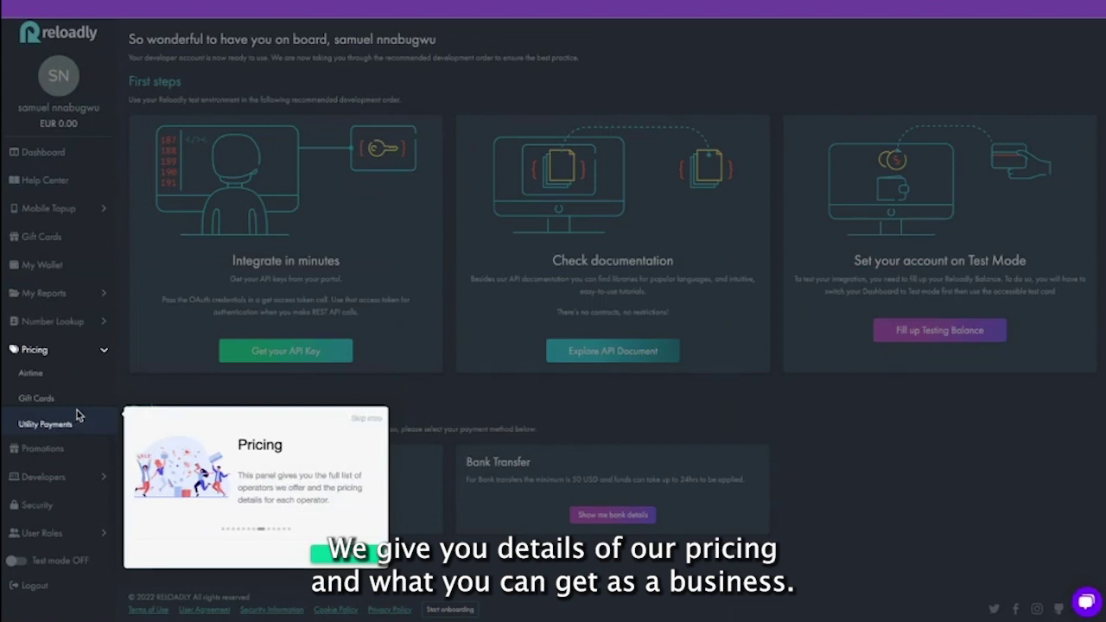
Close the onboarding tour popup and go to Pricing > Airtime
{"action": "left_click", "coordinate": [37, 377]}
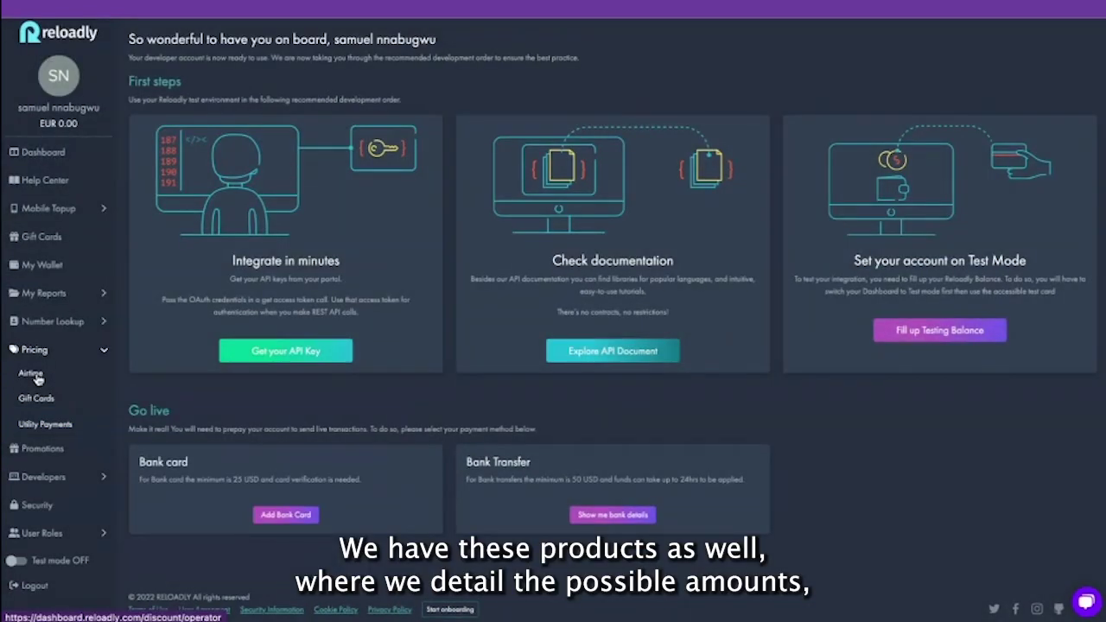
{"action": "left_click", "coordinate": [37, 377]}
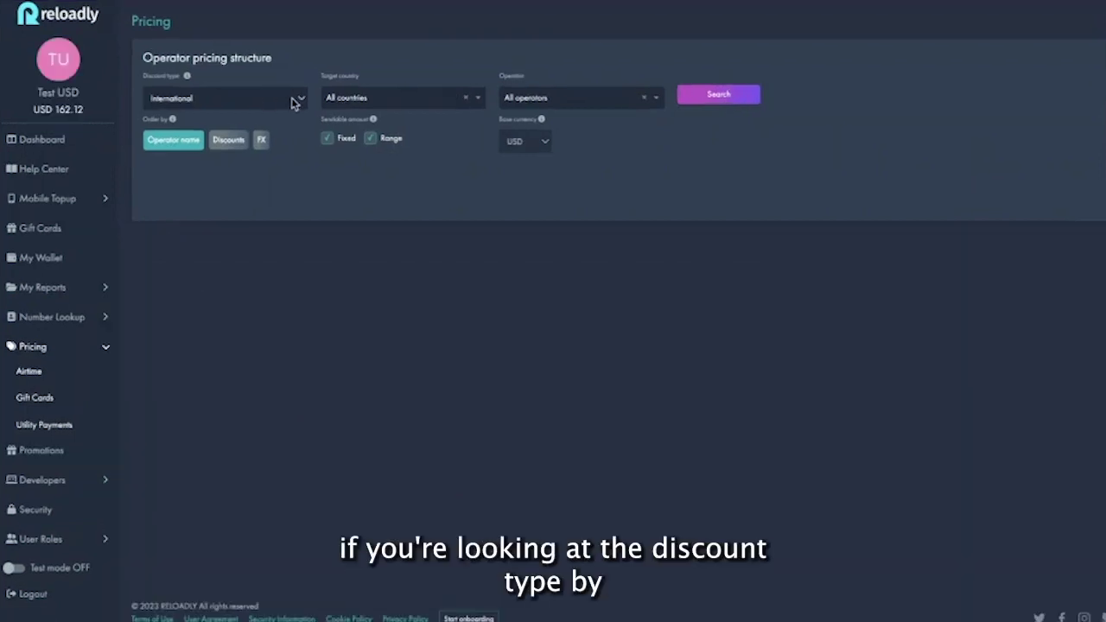
Filter airtime pricing to Local discount type with target country Nigeria, and search
{"action": "left_click", "coordinate": [294, 102]}
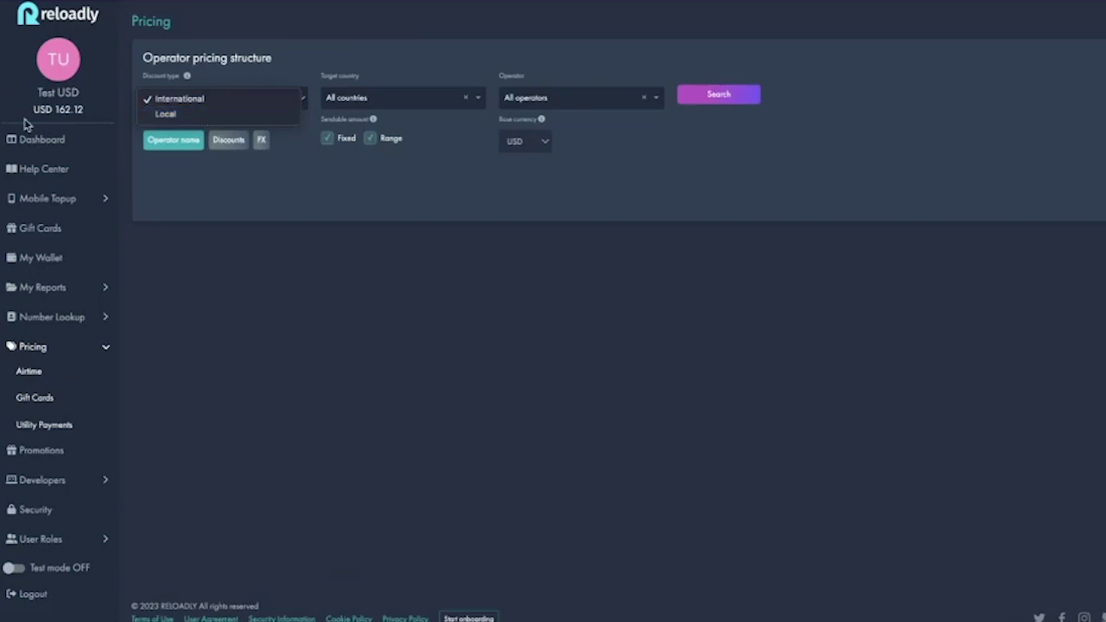
{"action": "left_click", "coordinate": [152, 115]}
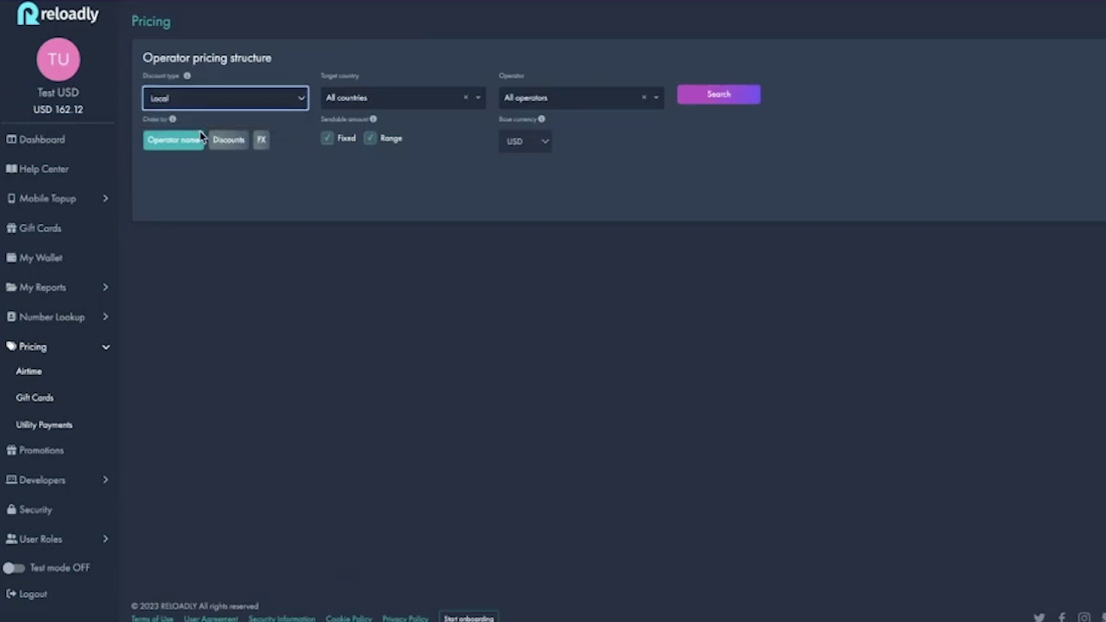
{"action": "left_click", "coordinate": [427, 102]}
{"action": "type", "text": "nig"}
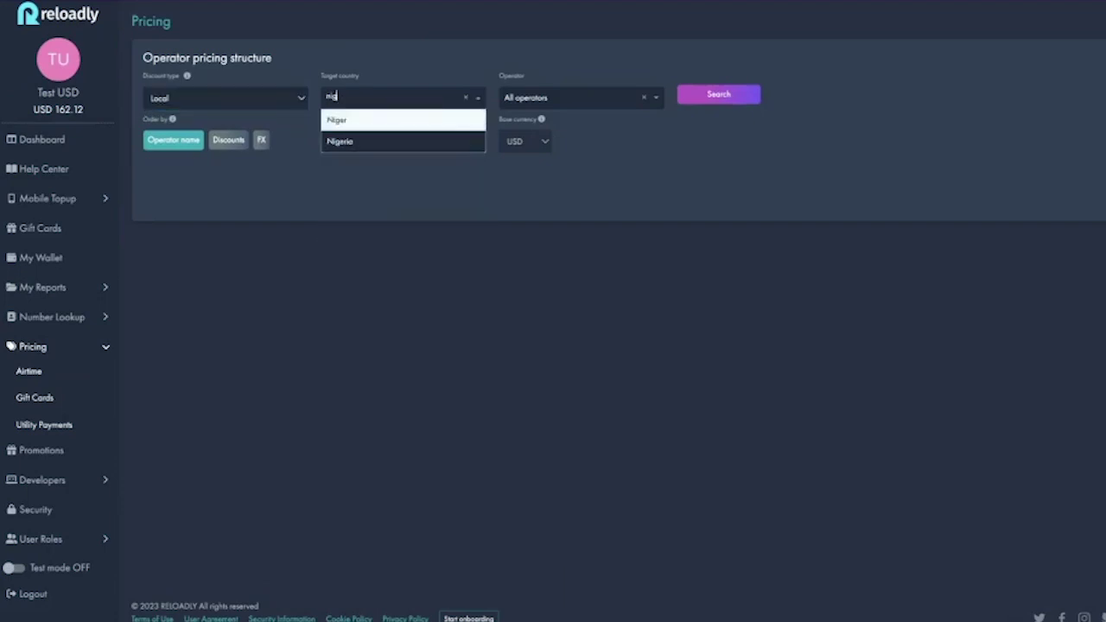
{"action": "left_click", "coordinate": [432, 147]}
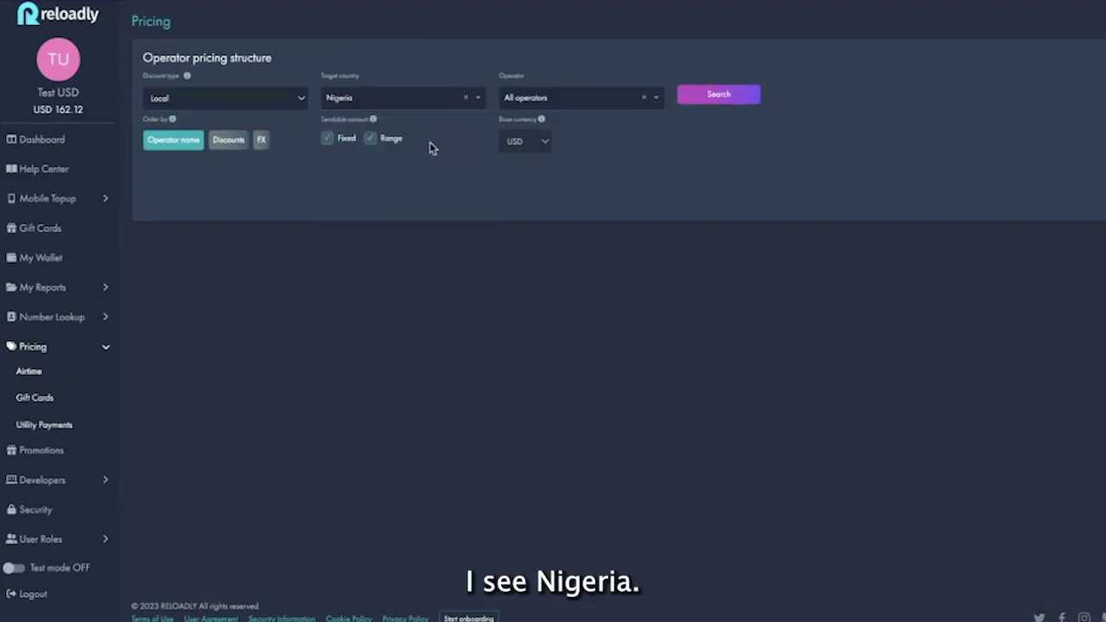
{"action": "left_click", "coordinate": [718, 103]}
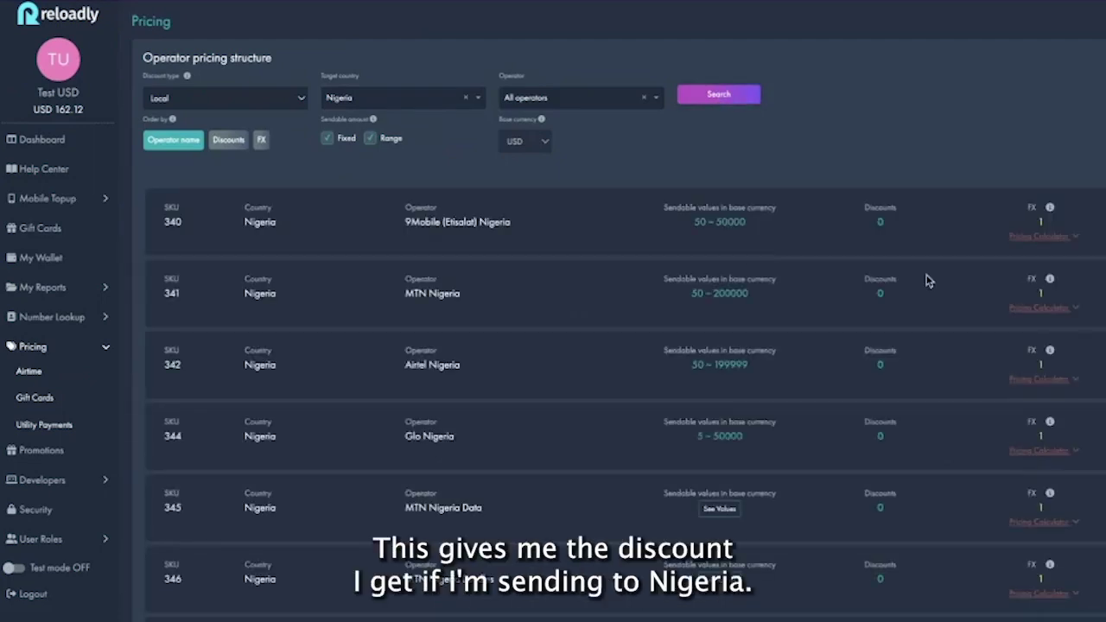
{"action": "scroll", "coordinate": [871, 416], "scroll_direction": "down", "scroll_amount": 4}
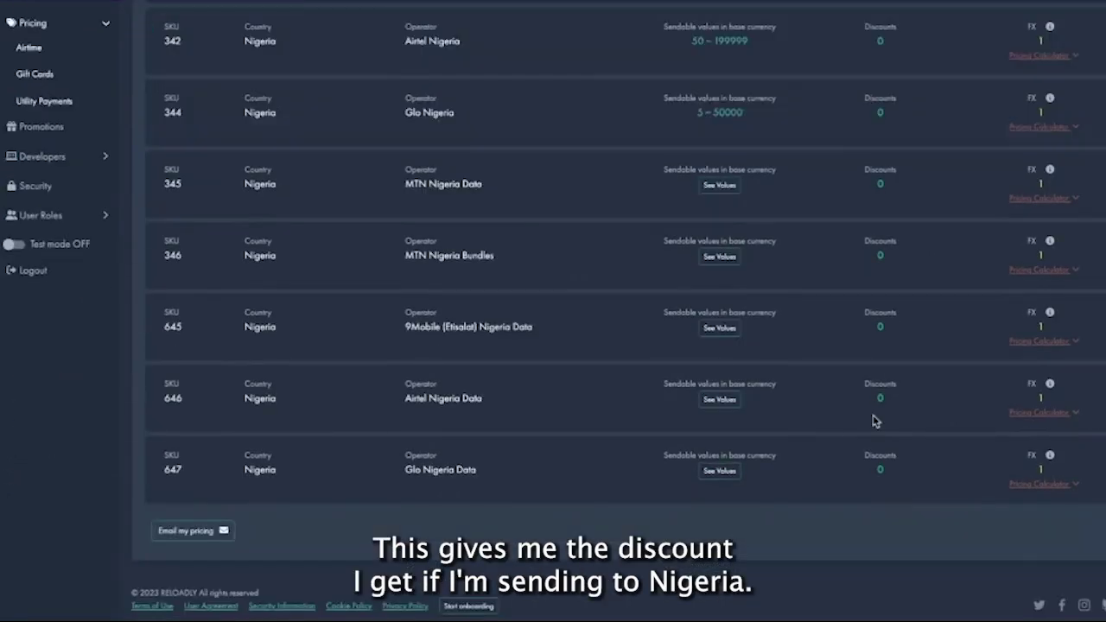
{"action": "scroll", "coordinate": [872, 421], "scroll_direction": "up", "scroll_amount": 4}
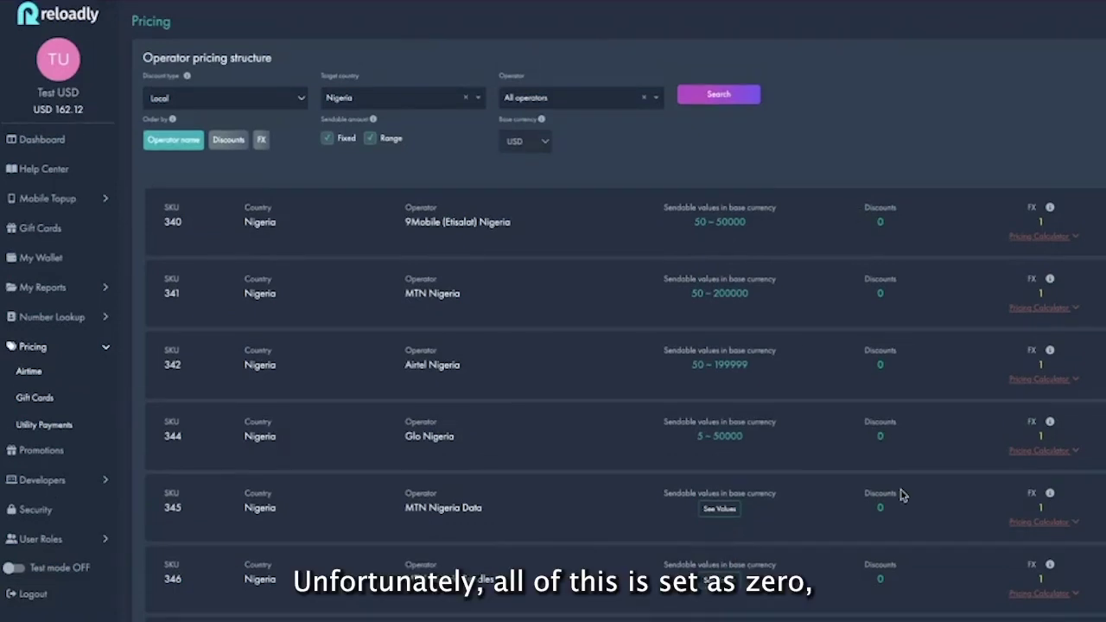
{"action": "scroll", "coordinate": [901, 494], "scroll_direction": "down", "scroll_amount": 3}
{"action": "scroll", "coordinate": [901, 494], "scroll_direction": "up", "scroll_amount": 3}
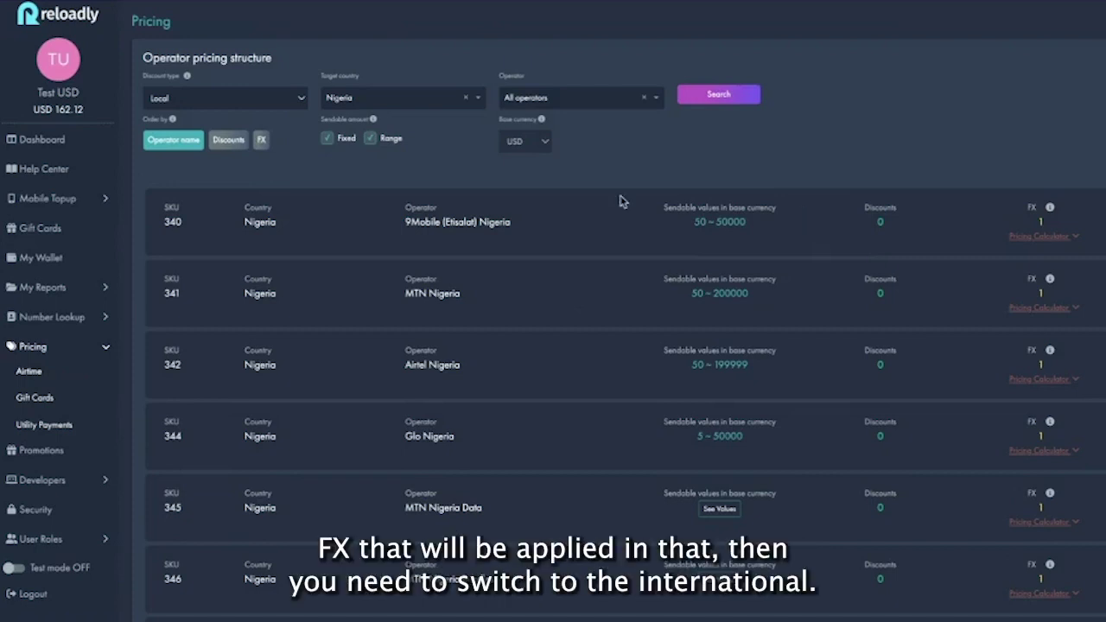
Switch Nigeria's airtime pricing to the International discount type, keeping Nigeria as target country
{"action": "left_click", "coordinate": [277, 99]}
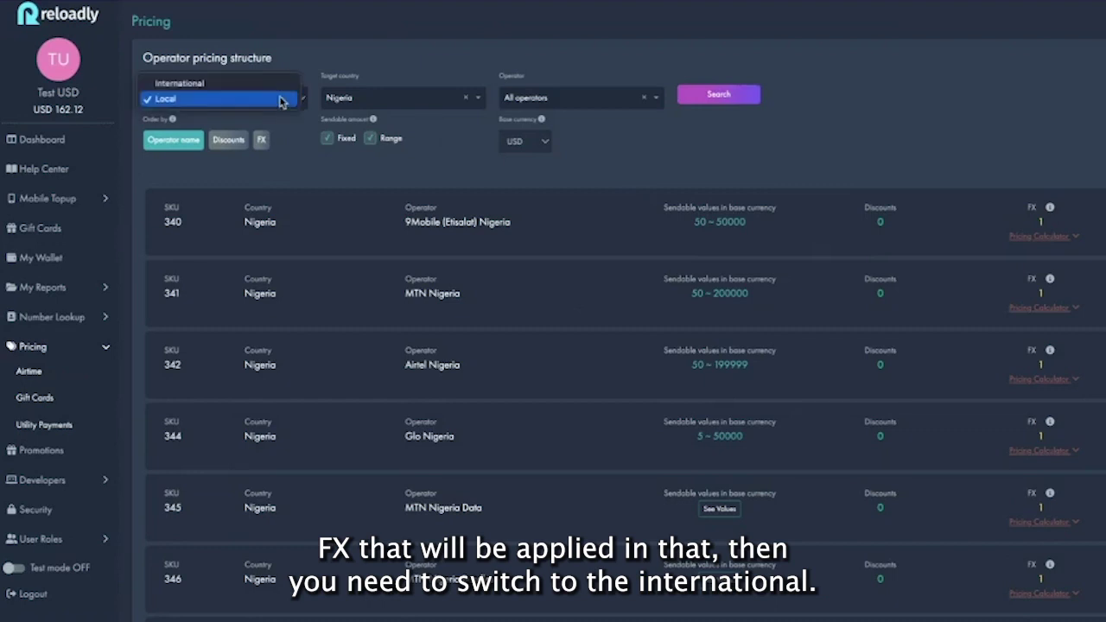
{"action": "left_click", "coordinate": [265, 82]}
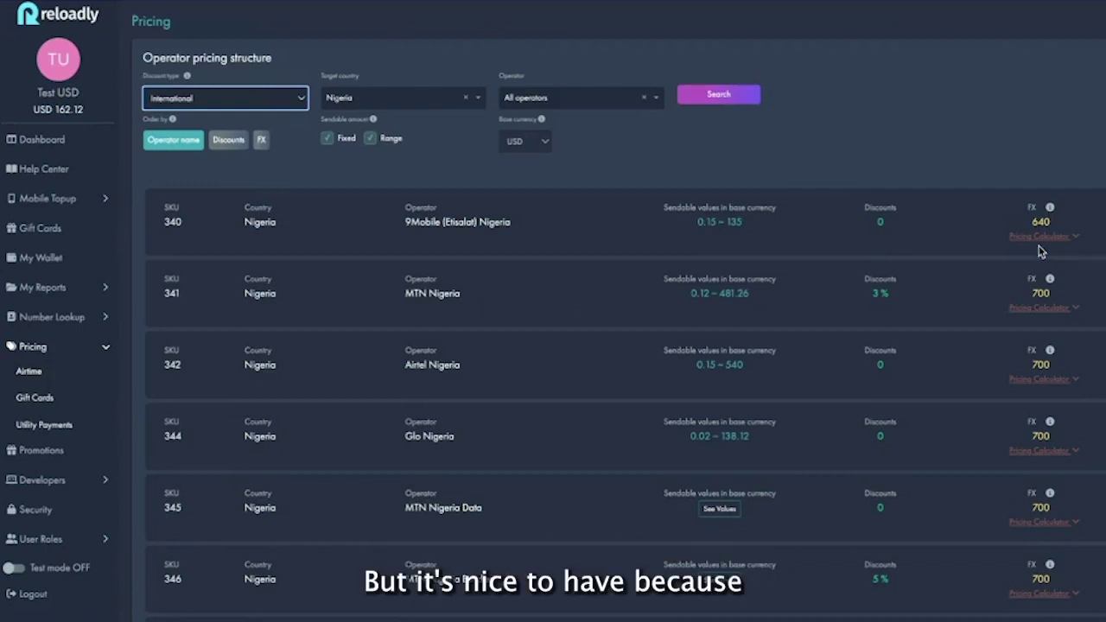
{"action": "left_click", "coordinate": [290, 100]}
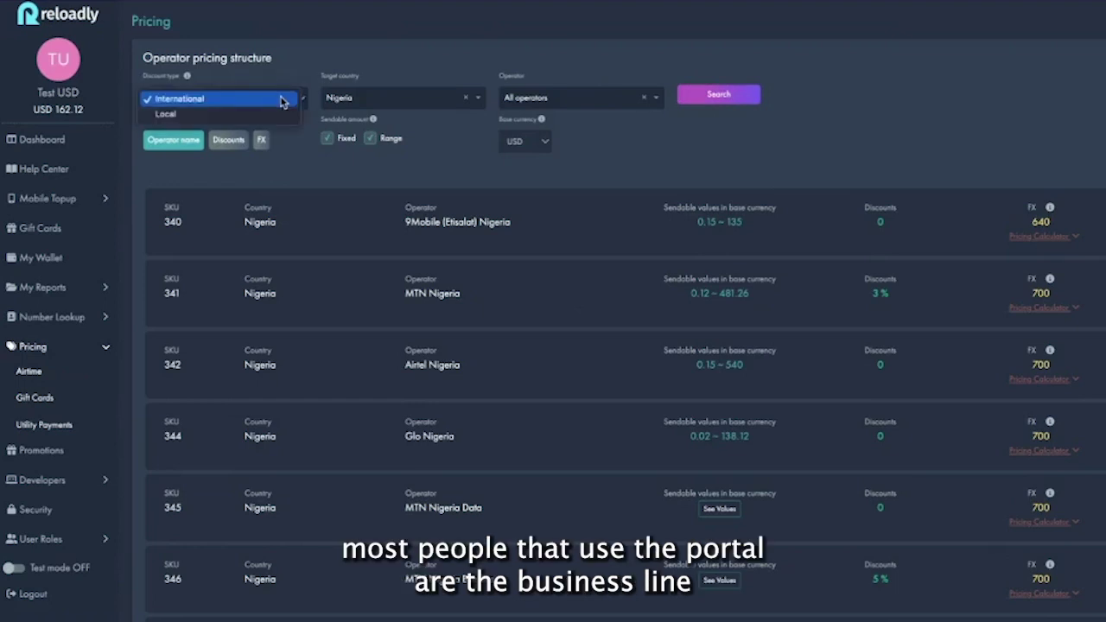
{"action": "left_click", "coordinate": [277, 119]}
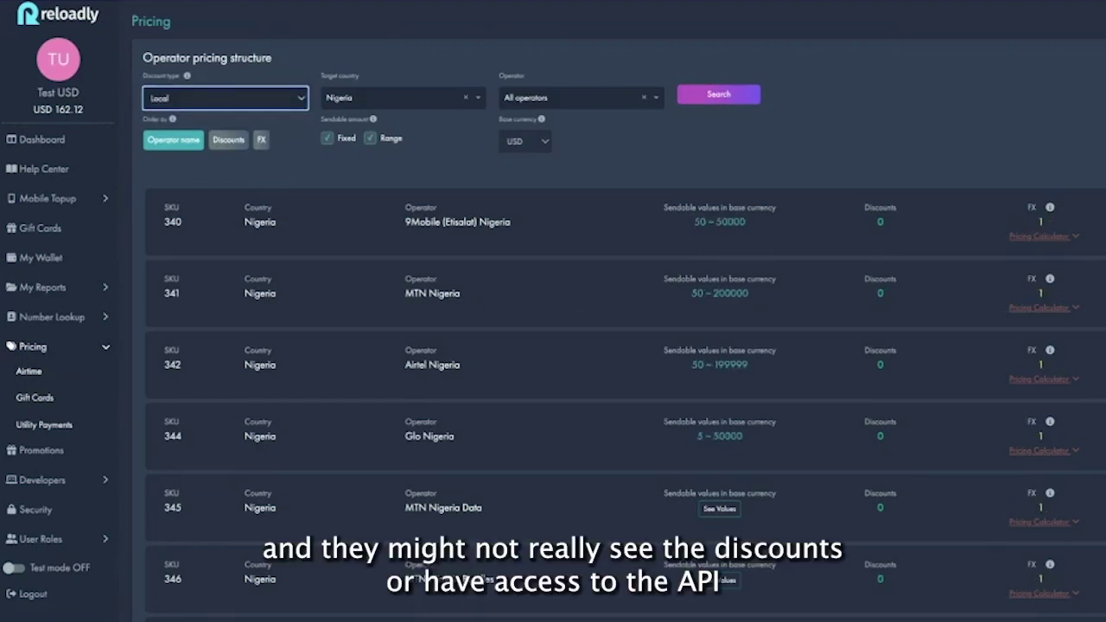
{"action": "left_click", "coordinate": [716, 107]}
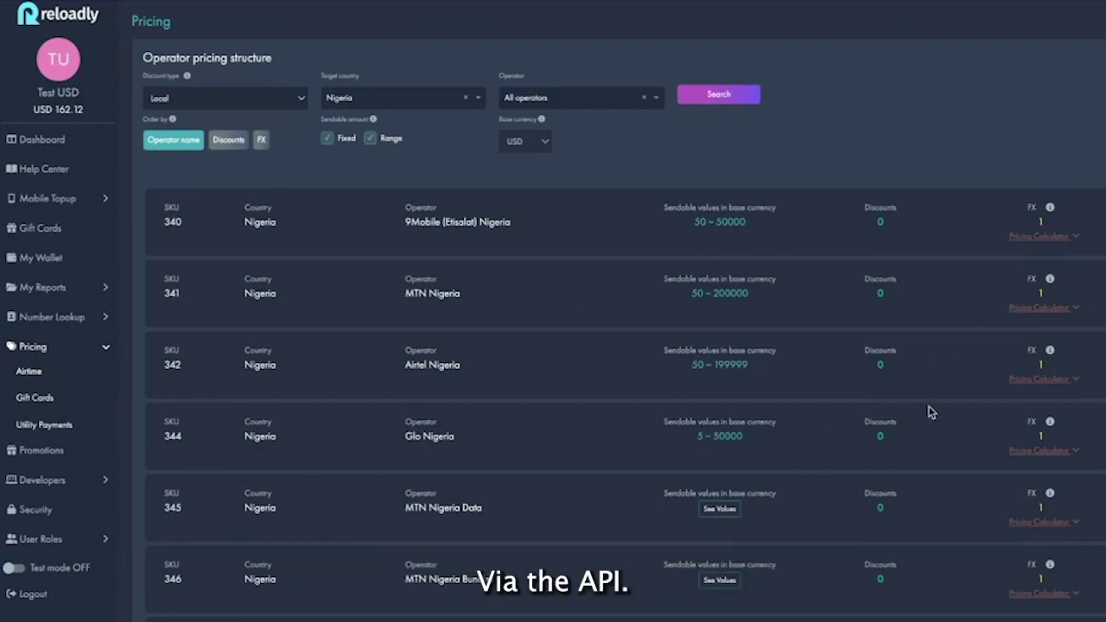
{"action": "left_click", "coordinate": [262, 97]}
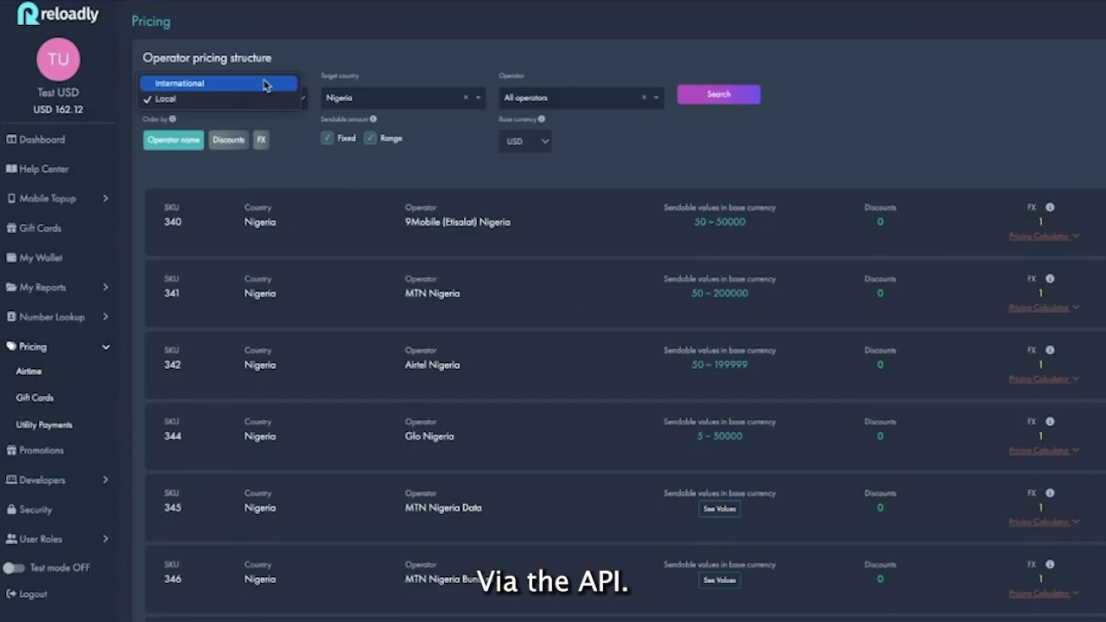
{"action": "left_click", "coordinate": [263, 82]}
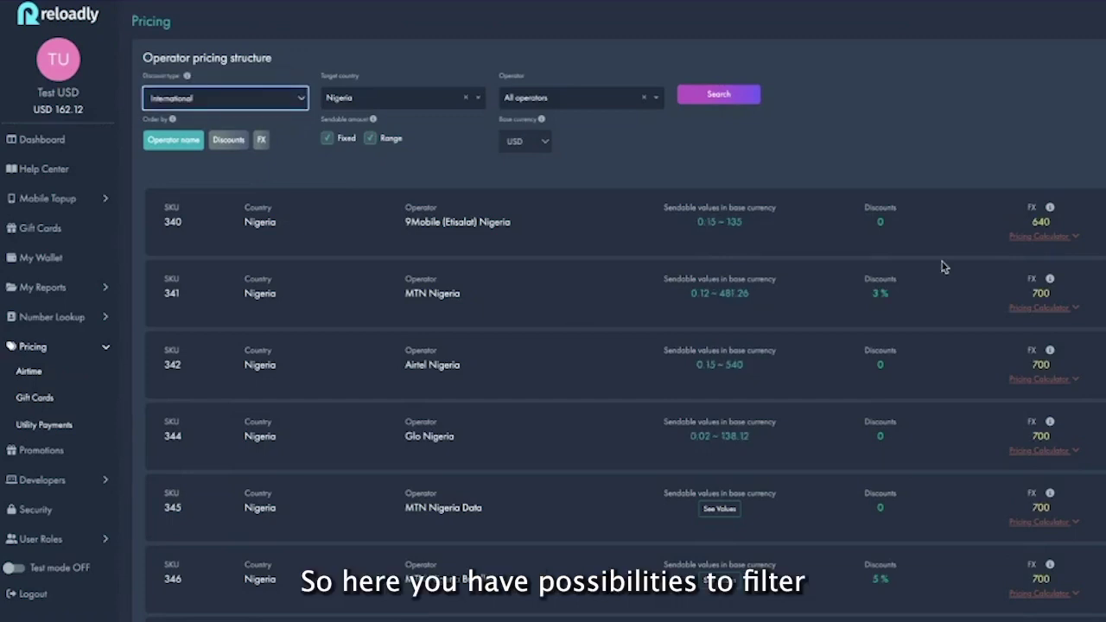
{"action": "left_click", "coordinate": [403, 97]}
{"action": "left_click", "coordinate": [584, 158]}
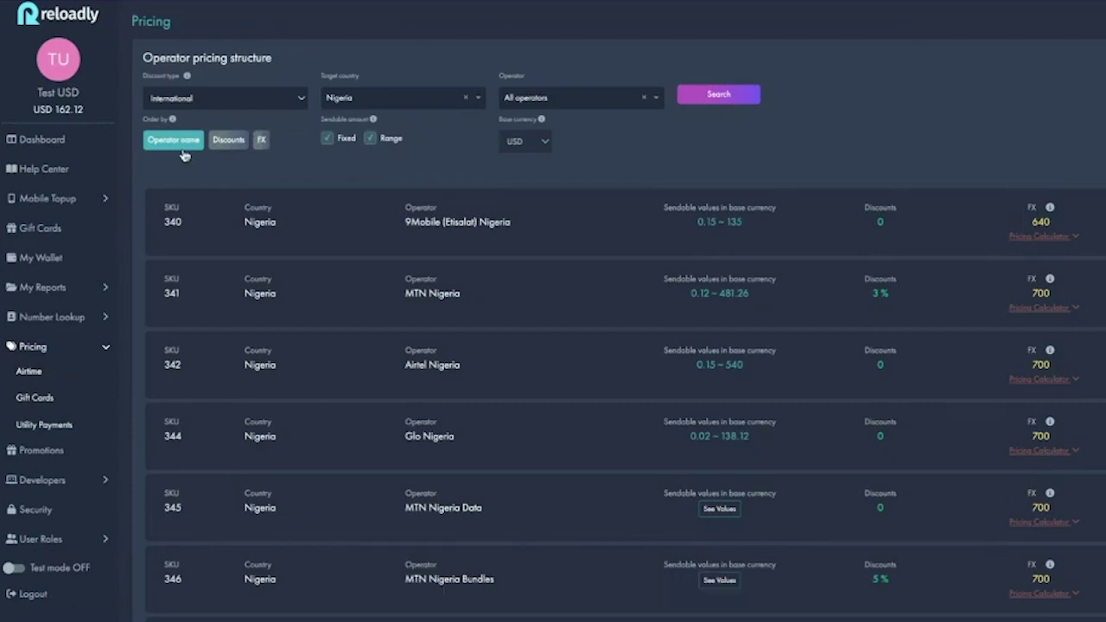
Order operators by name, discount and FX rate, then toggle the Fixed and Range filters
{"action": "left_click", "coordinate": [182, 148]}
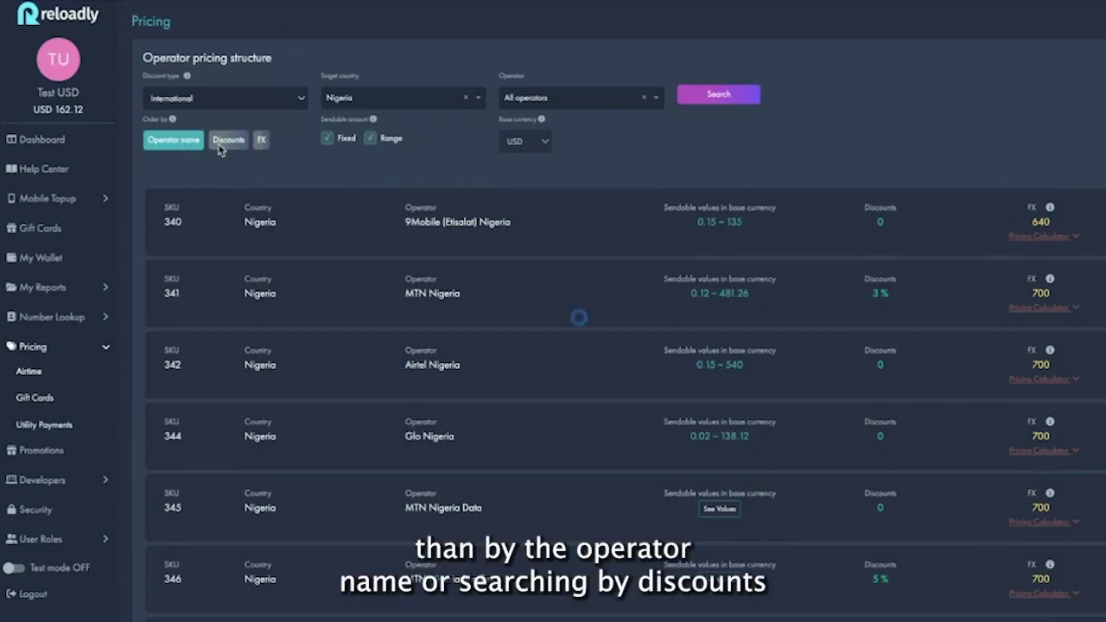
{"action": "left_click", "coordinate": [230, 141]}
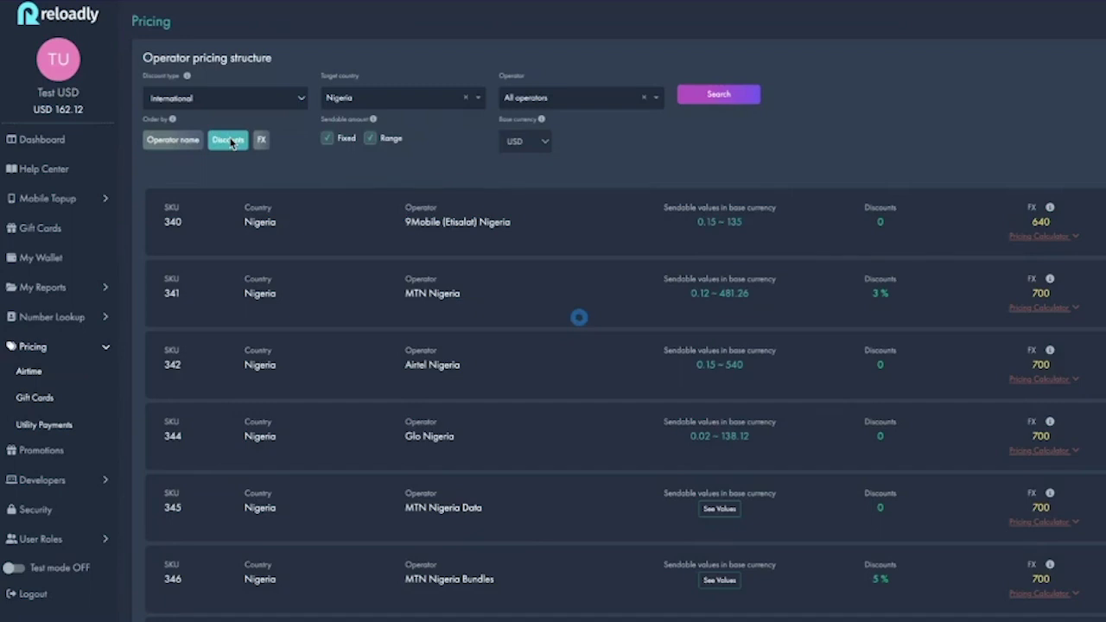
{"action": "left_click", "coordinate": [258, 145]}
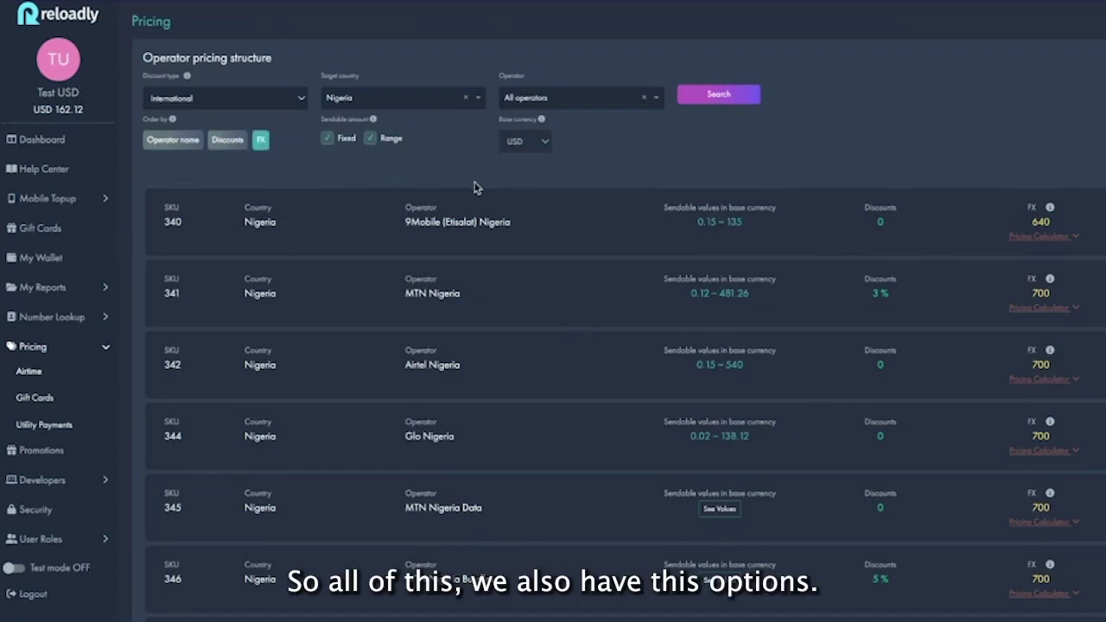
{"action": "left_click", "coordinate": [327, 140]}
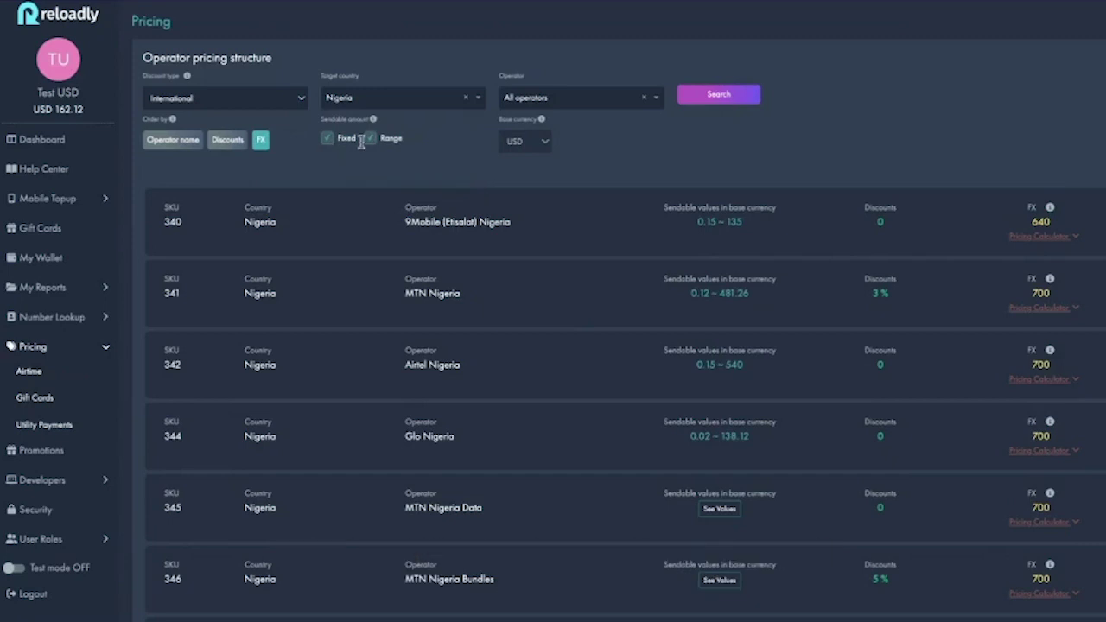
{"action": "left_click", "coordinate": [370, 138]}
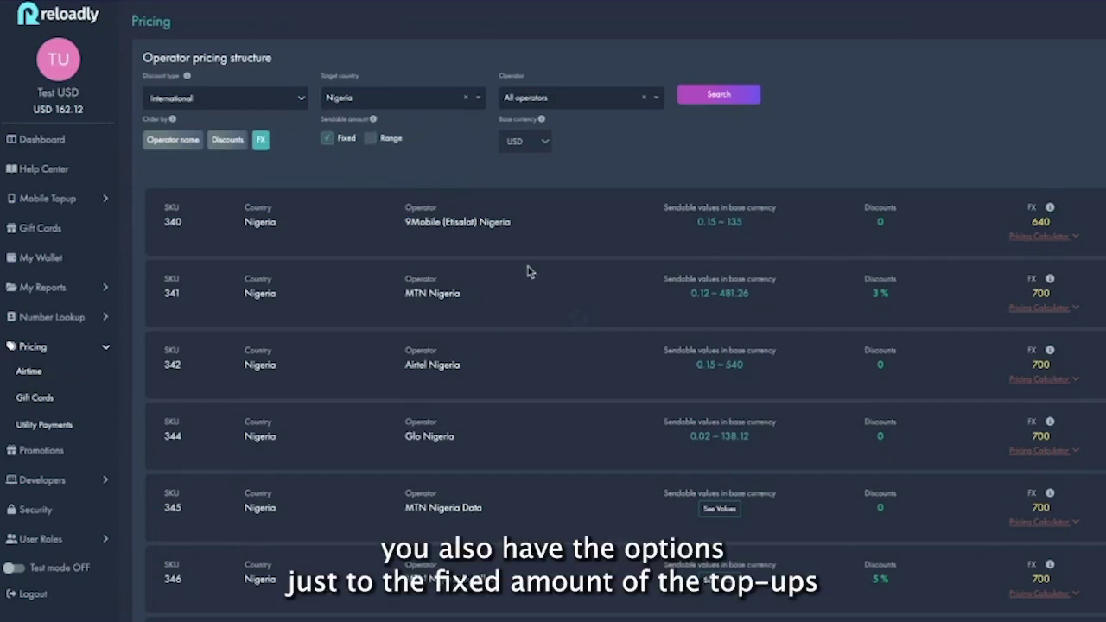
{"action": "left_click", "coordinate": [369, 138]}
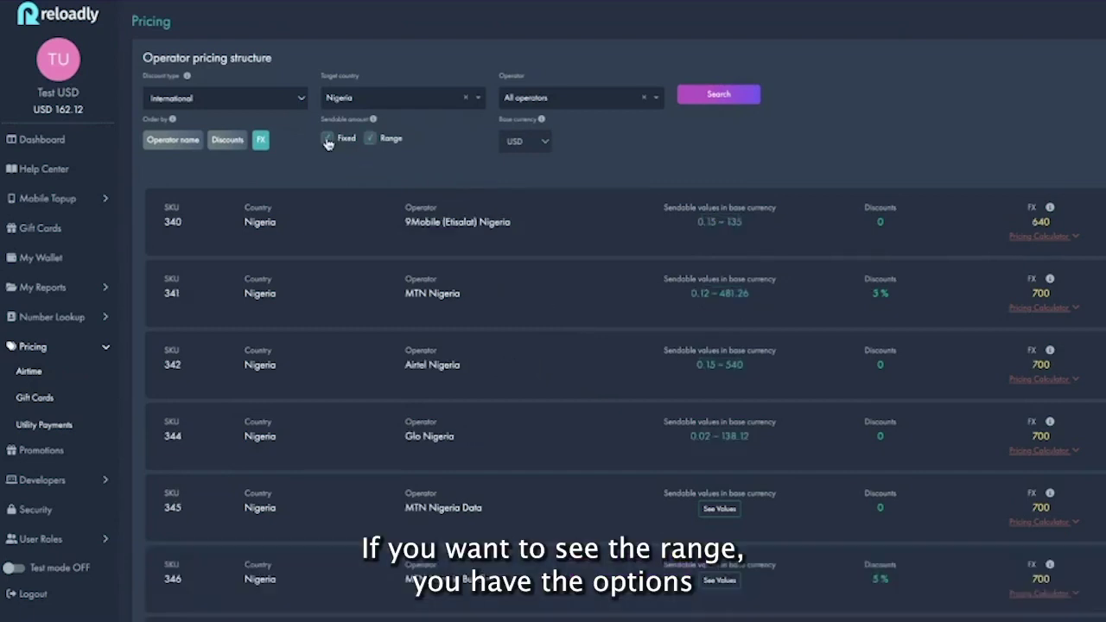
{"action": "left_click", "coordinate": [328, 140]}
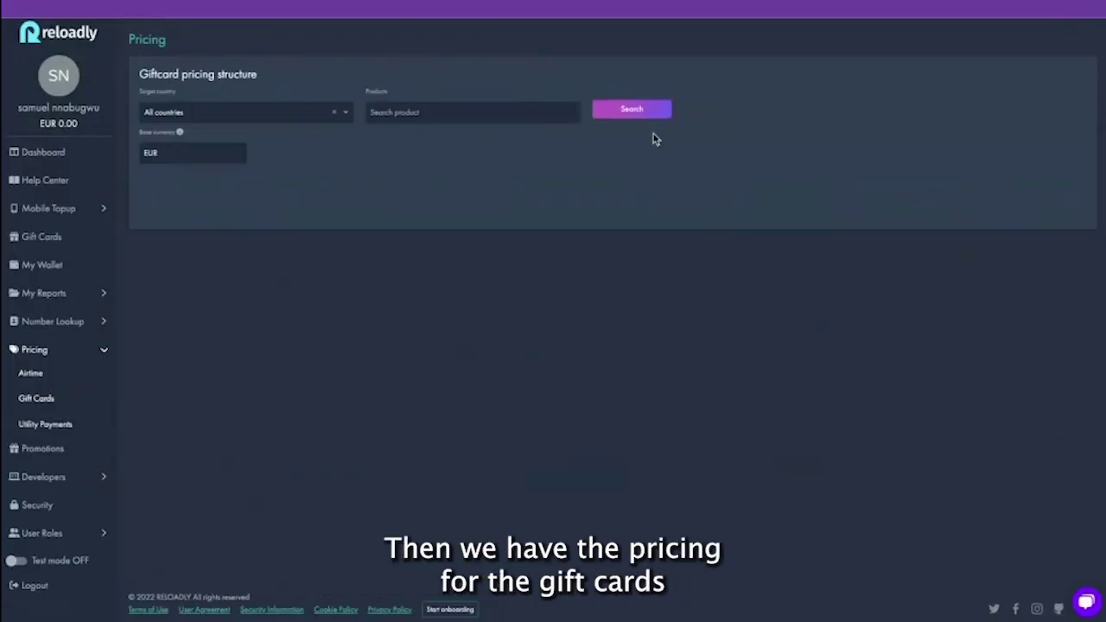
List pricing for all gift card products and open the 1-800-Flowers.com Pricing Calculator
{"action": "left_click", "coordinate": [640, 110]}
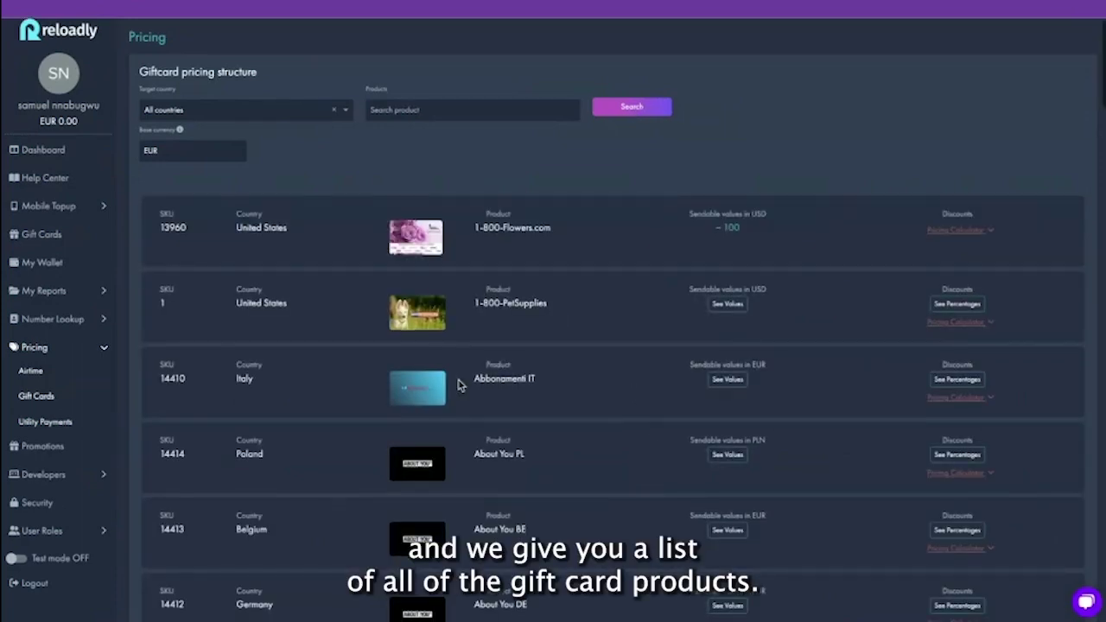
{"action": "scroll", "coordinate": [459, 385], "scroll_direction": "down", "scroll_amount": 20}
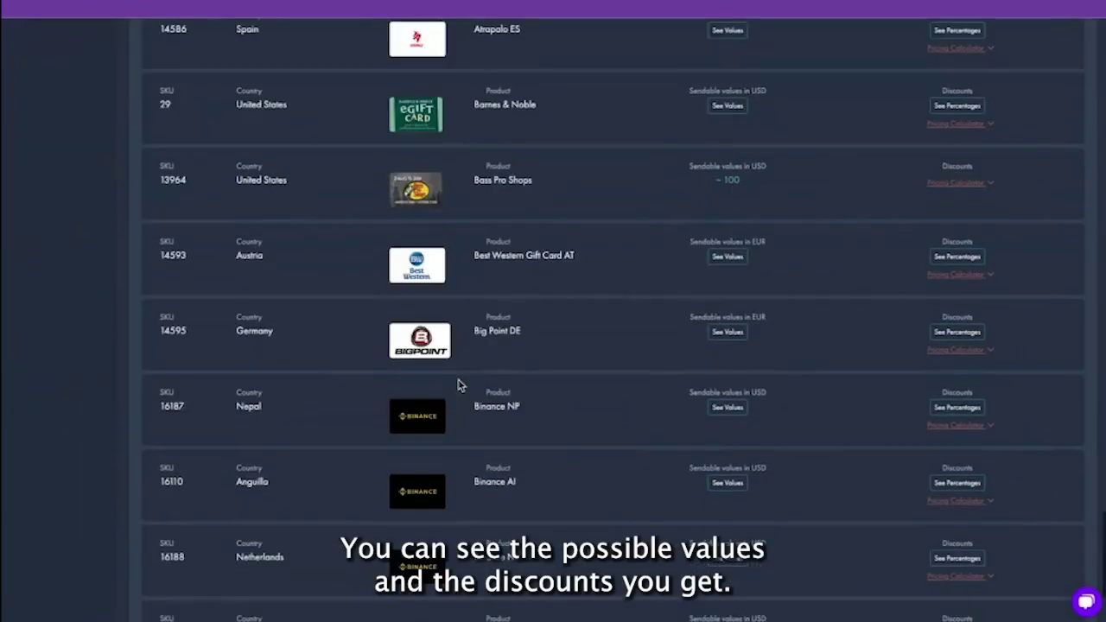
{"action": "scroll", "coordinate": [883, 272], "scroll_direction": "up", "scroll_amount": 10}
{"action": "scroll", "coordinate": [882, 273], "scroll_direction": "up", "scroll_amount": 5}
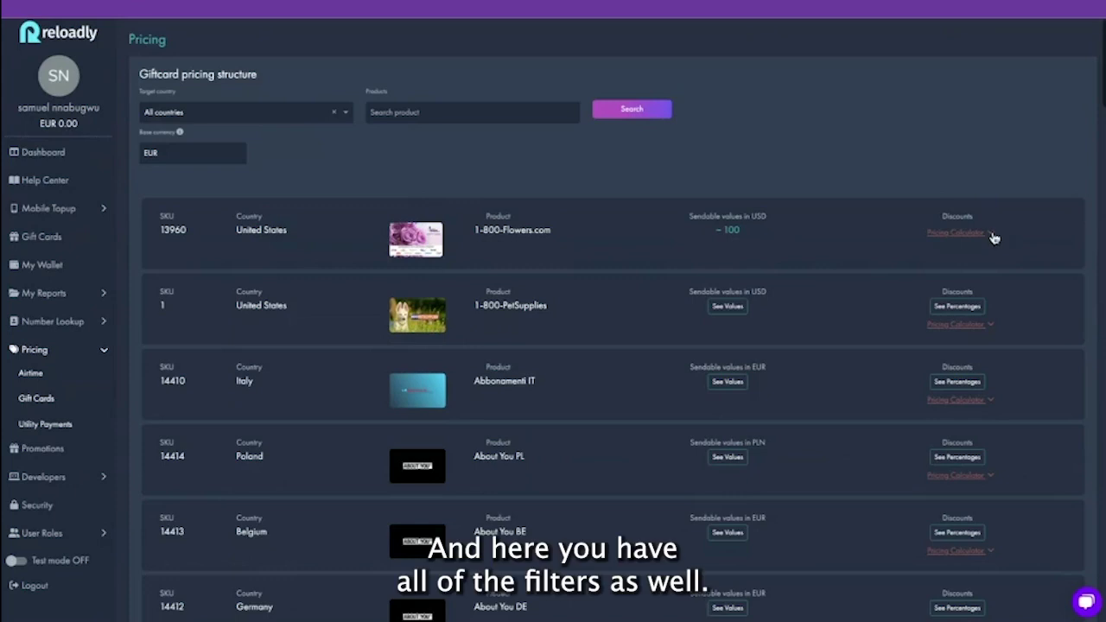
{"action": "left_click", "coordinate": [954, 233]}
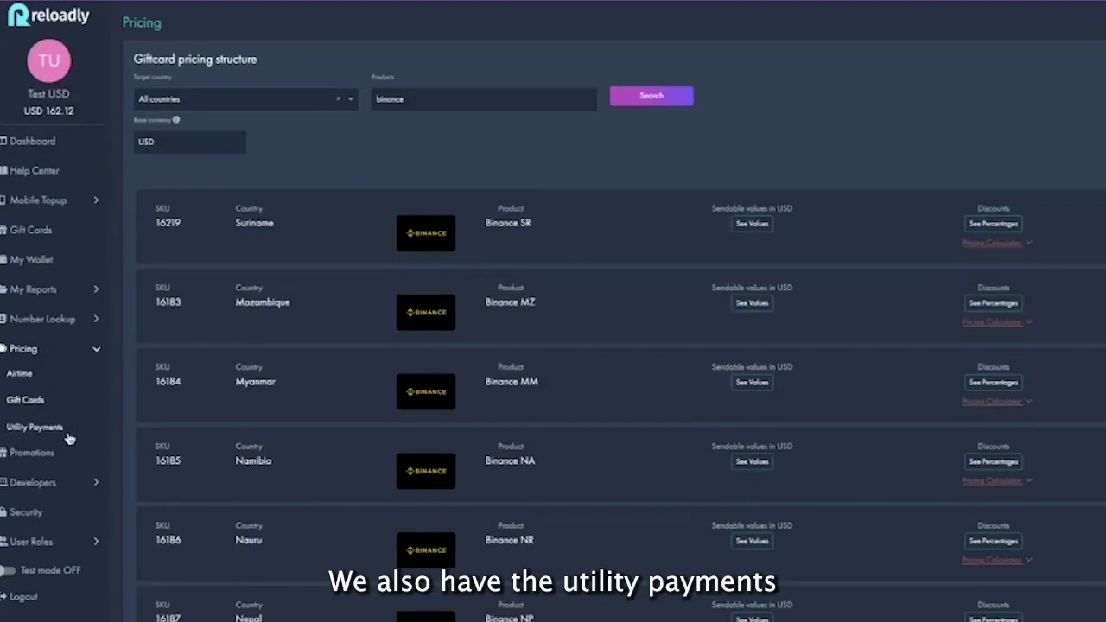
Open Utility Payments pricing, choose Kenya as the target country, and search its billers
{"action": "left_click", "coordinate": [62, 429]}
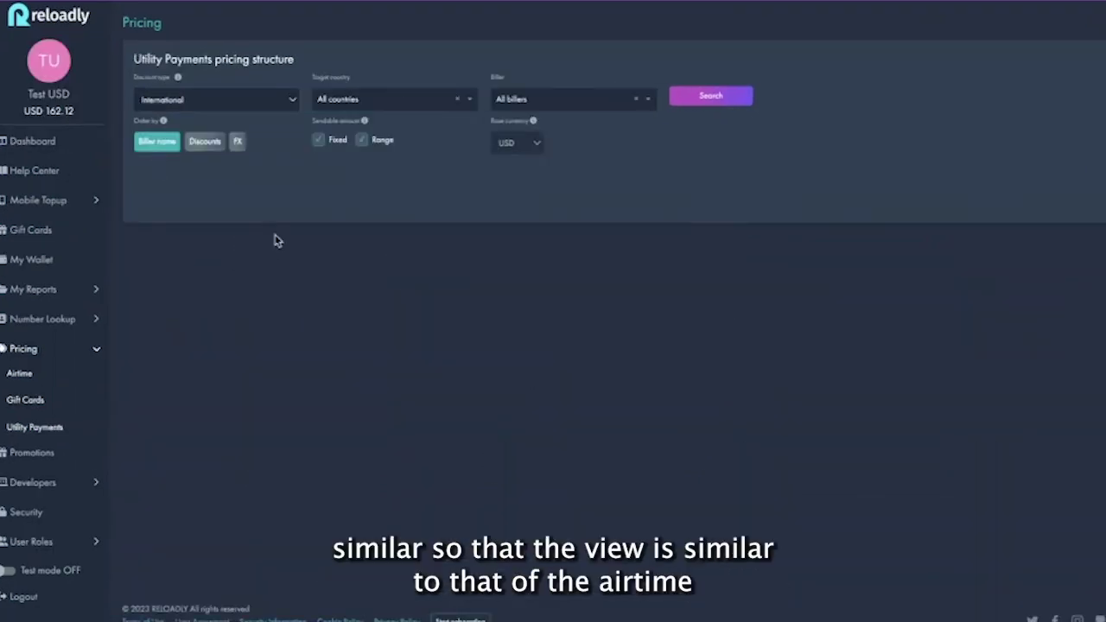
{"action": "left_click", "coordinate": [313, 97]}
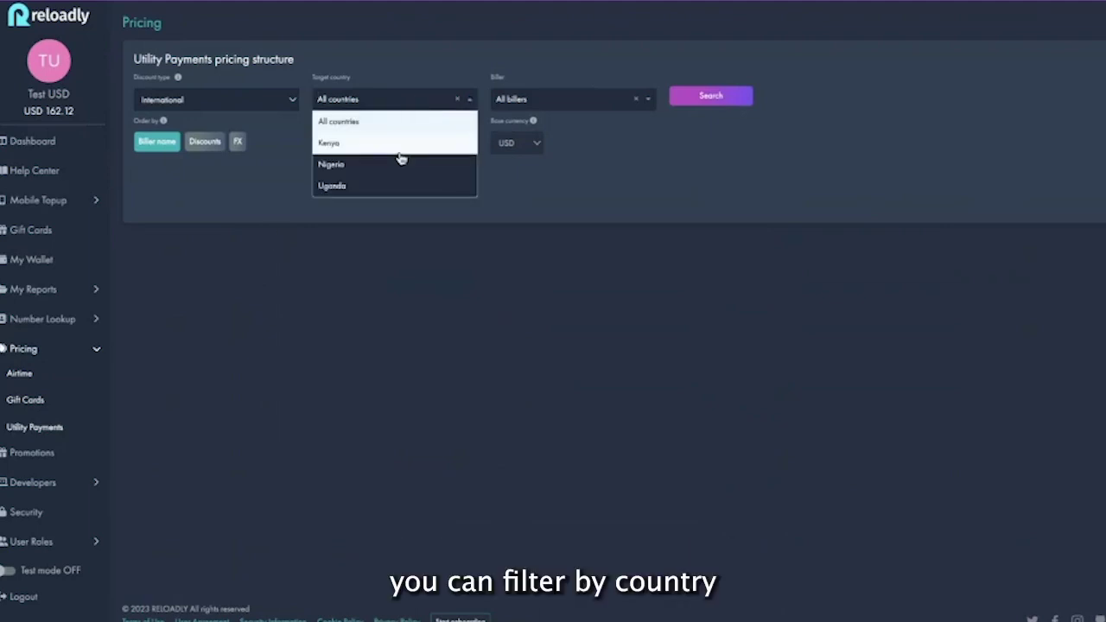
{"action": "left_click", "coordinate": [399, 153]}
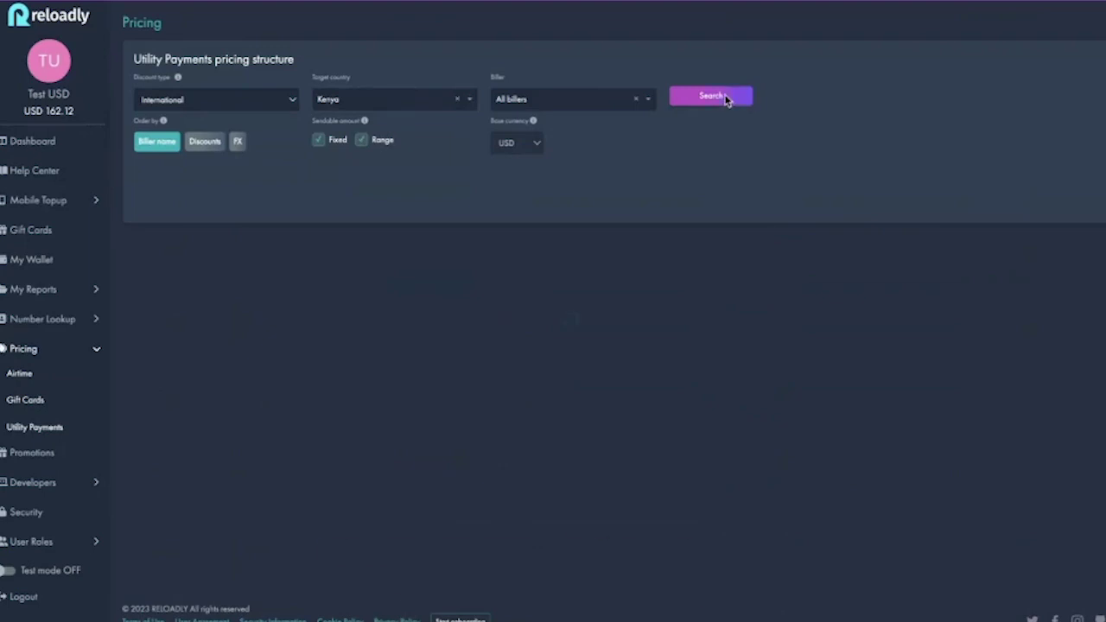
{"action": "left_click", "coordinate": [735, 96]}
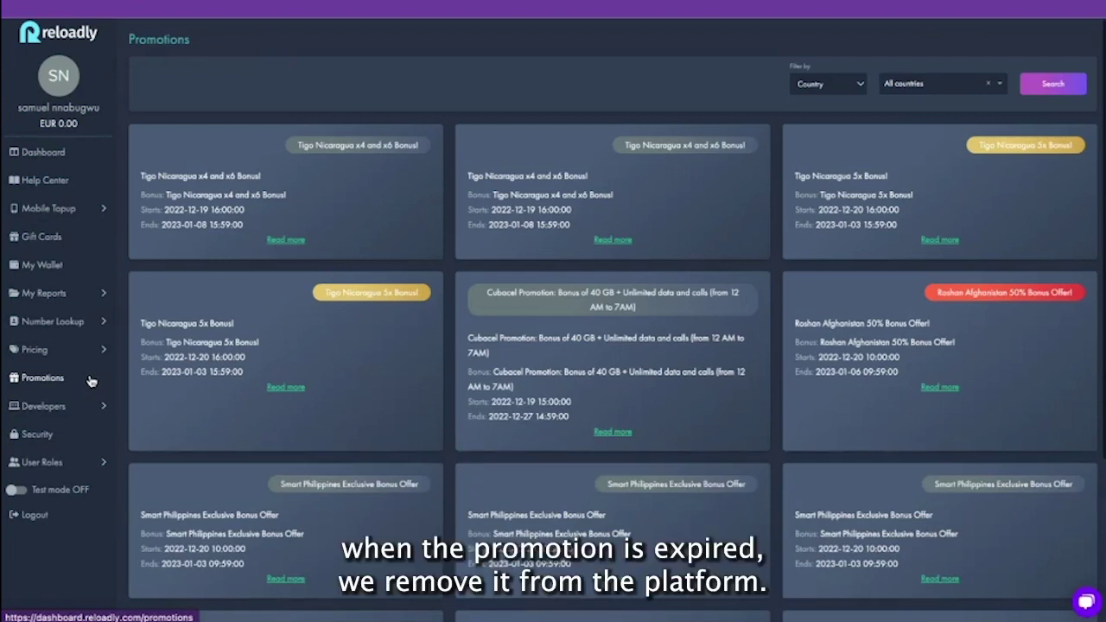
Read the Tigo Nicaragua x4 and x6 Bonus promotion, then go to Developers > API settings
{"action": "left_click", "coordinate": [285, 239]}
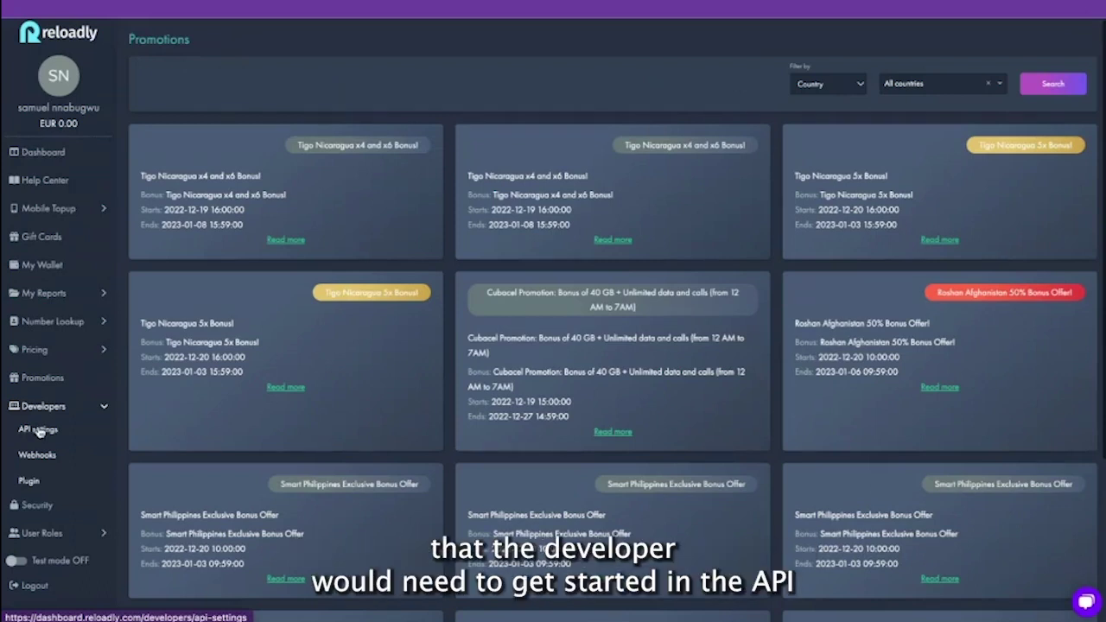
{"action": "left_click", "coordinate": [39, 430]}
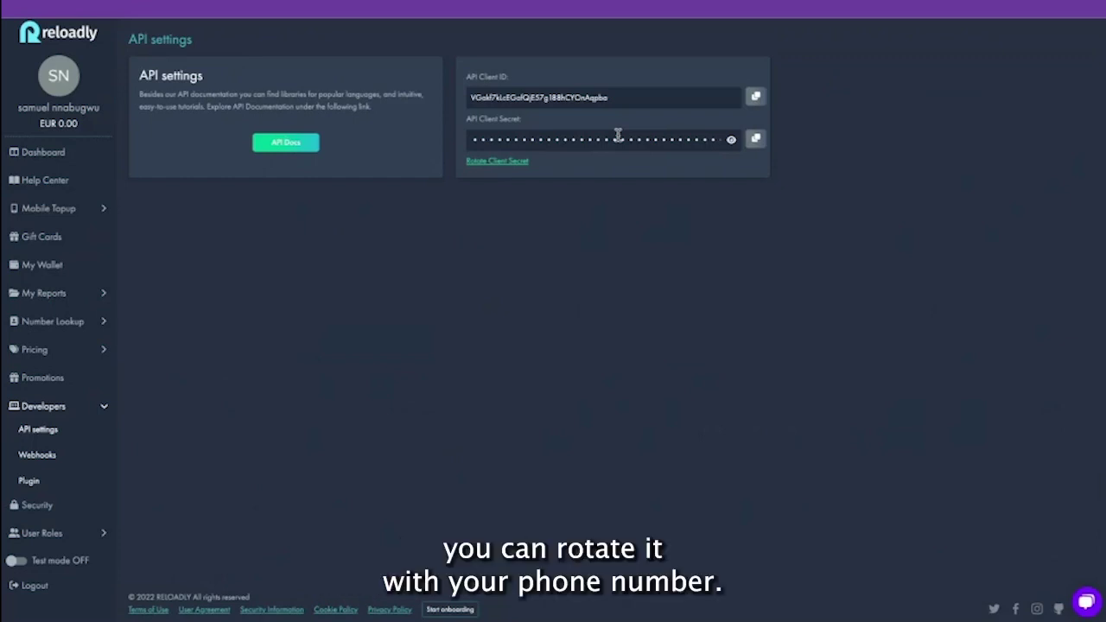
Use the Rotate Client Secret link under the API Client Secret field
{"action": "left_click", "coordinate": [505, 165]}
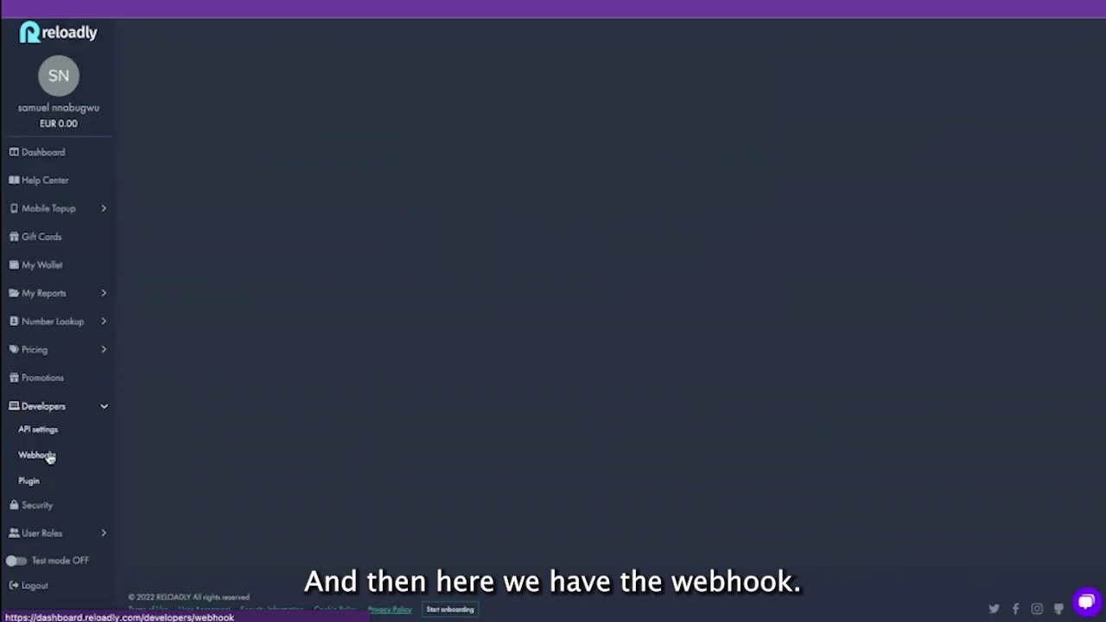
On the Webhooks page, paste a webhook.site URL into the new webhook's Endpoint URL field
{"action": "left_click", "coordinate": [37, 455]}
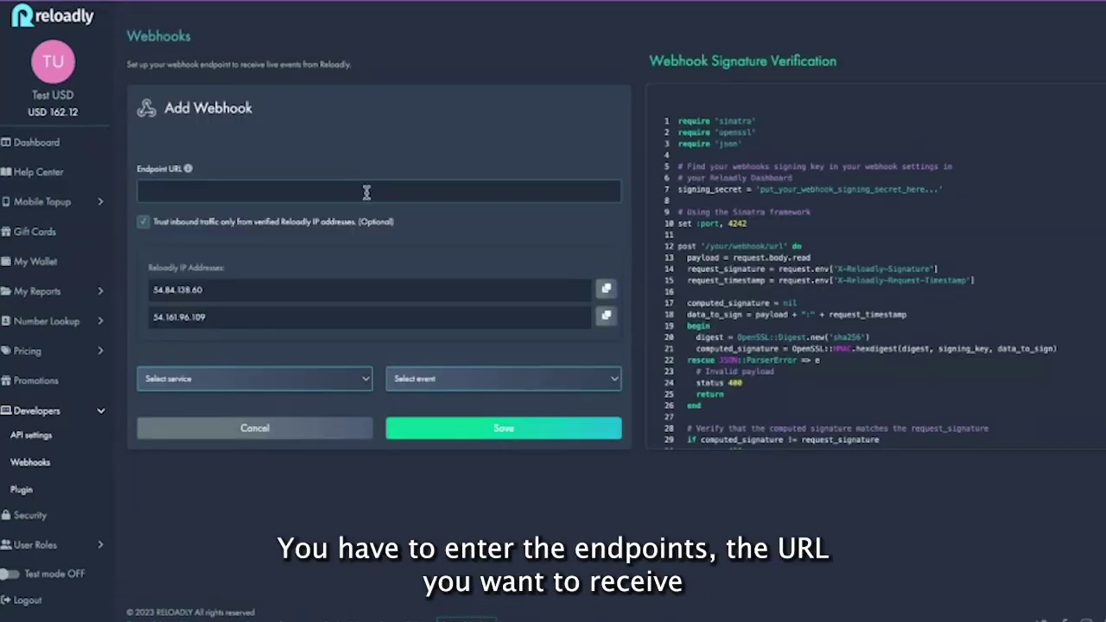
{"action": "left_click", "coordinate": [367, 192]}
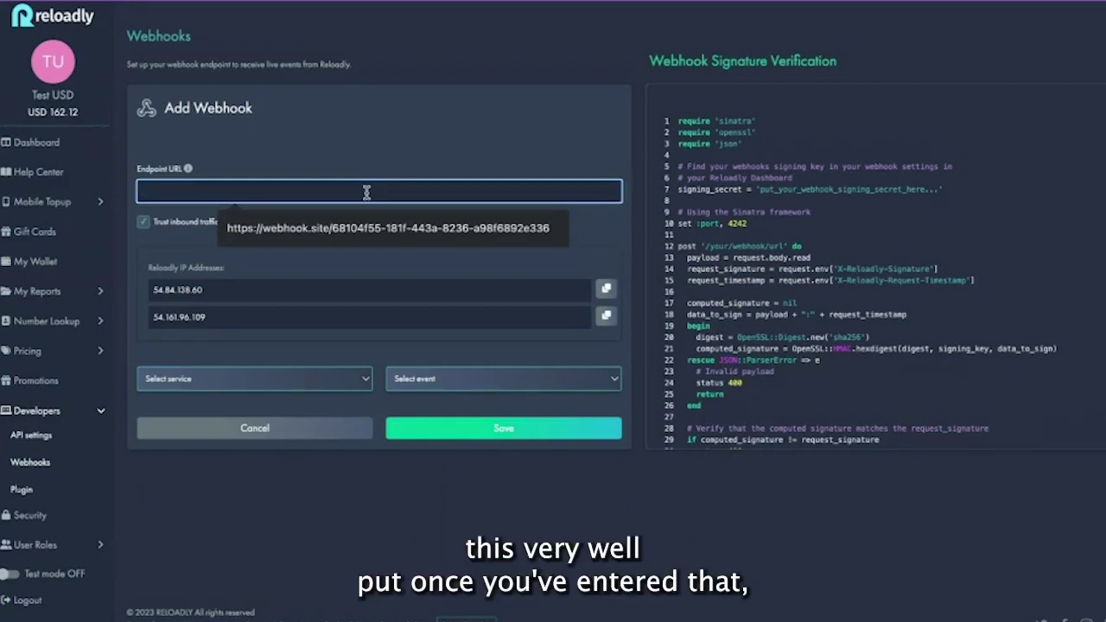
{"action": "left_click", "coordinate": [424, 221]}
{"action": "triple_click", "coordinate": [409, 193]}
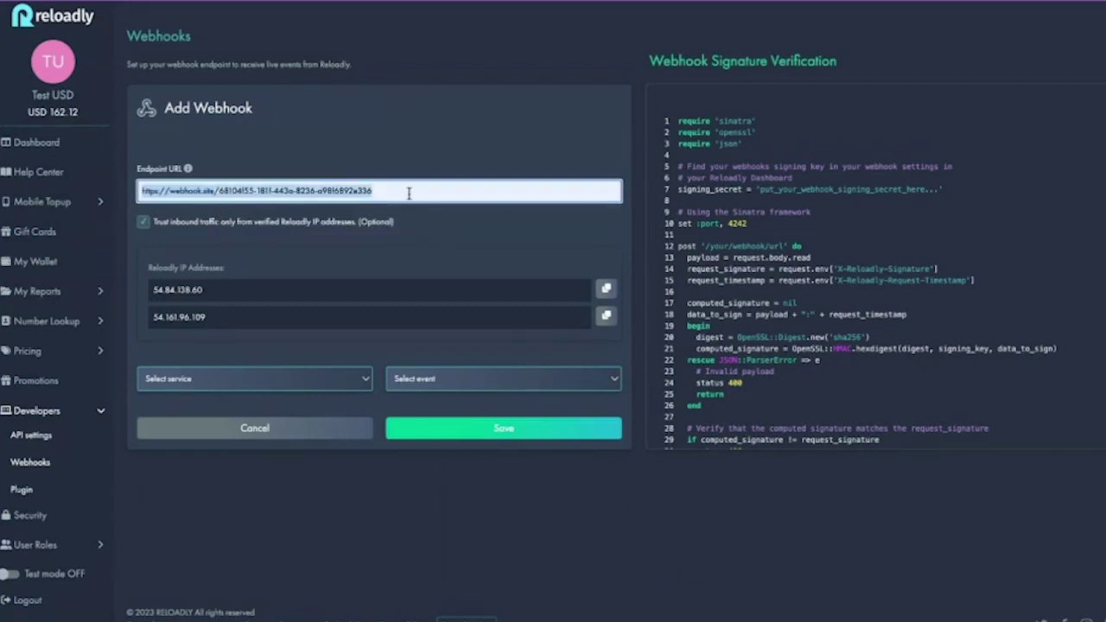
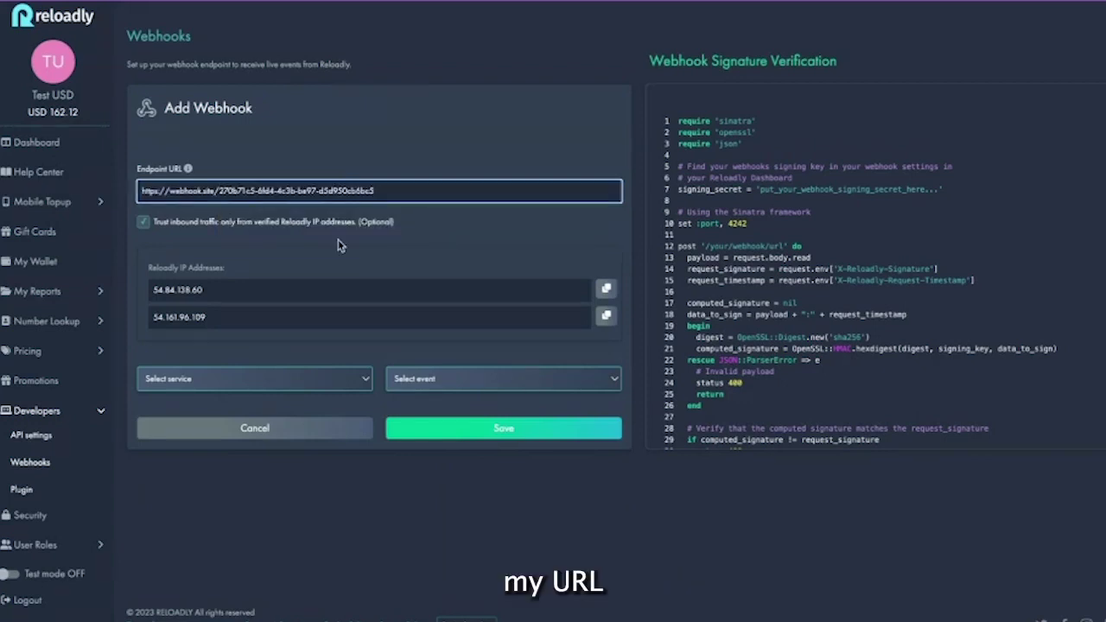
Set the service to Airtime and the event to Airtime transaction status, then save the webhook
{"action": "left_click", "coordinate": [289, 382]}
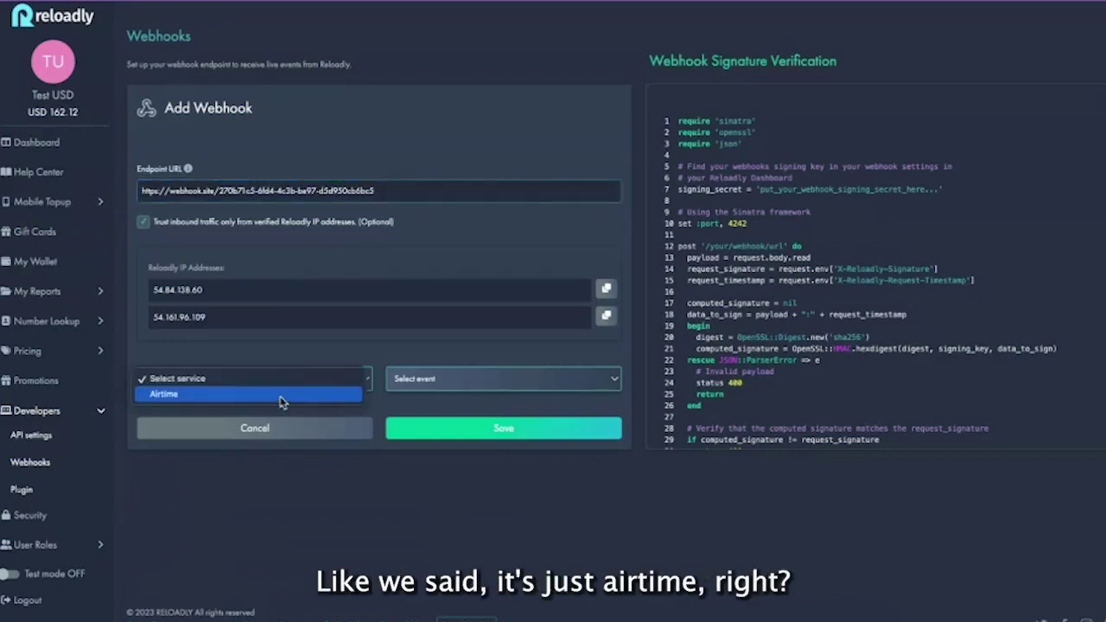
{"action": "left_click", "coordinate": [280, 396]}
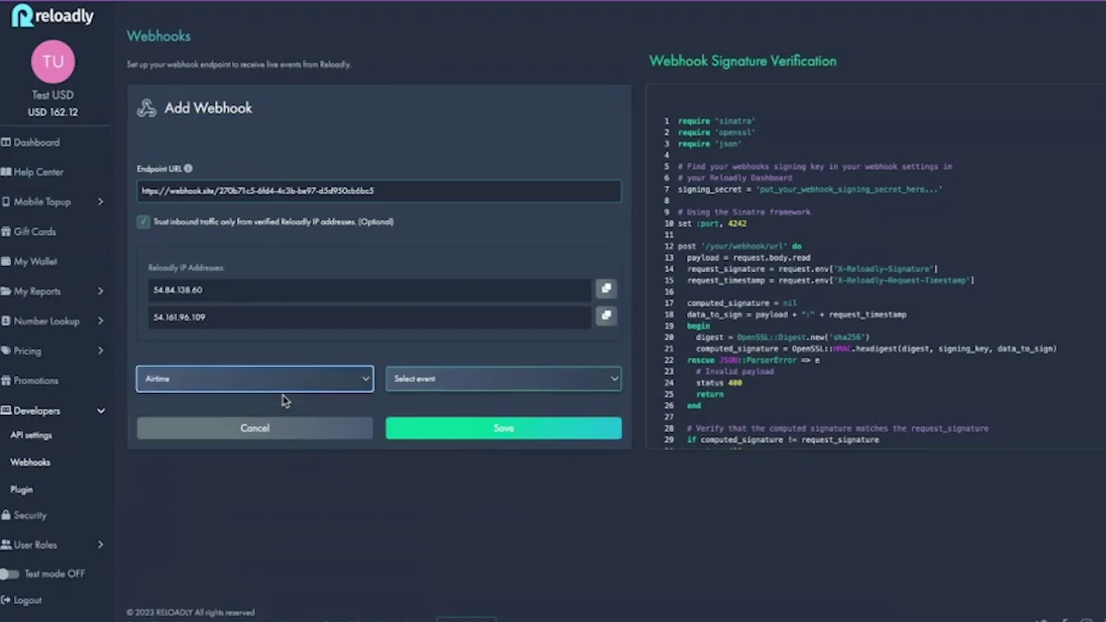
{"action": "left_click", "coordinate": [449, 385]}
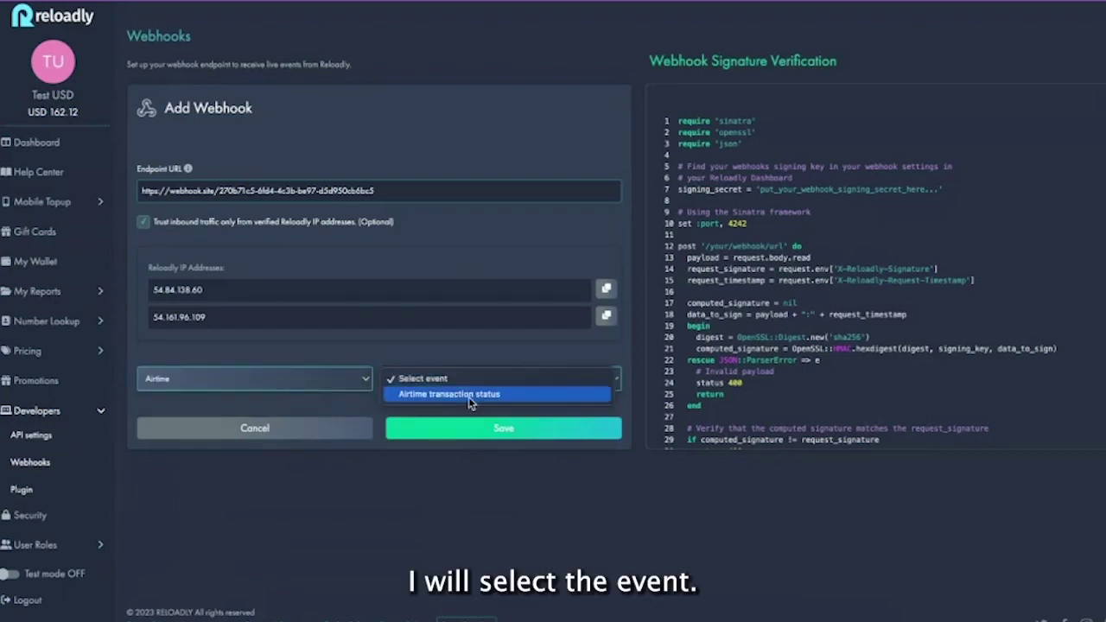
{"action": "left_click", "coordinate": [468, 396]}
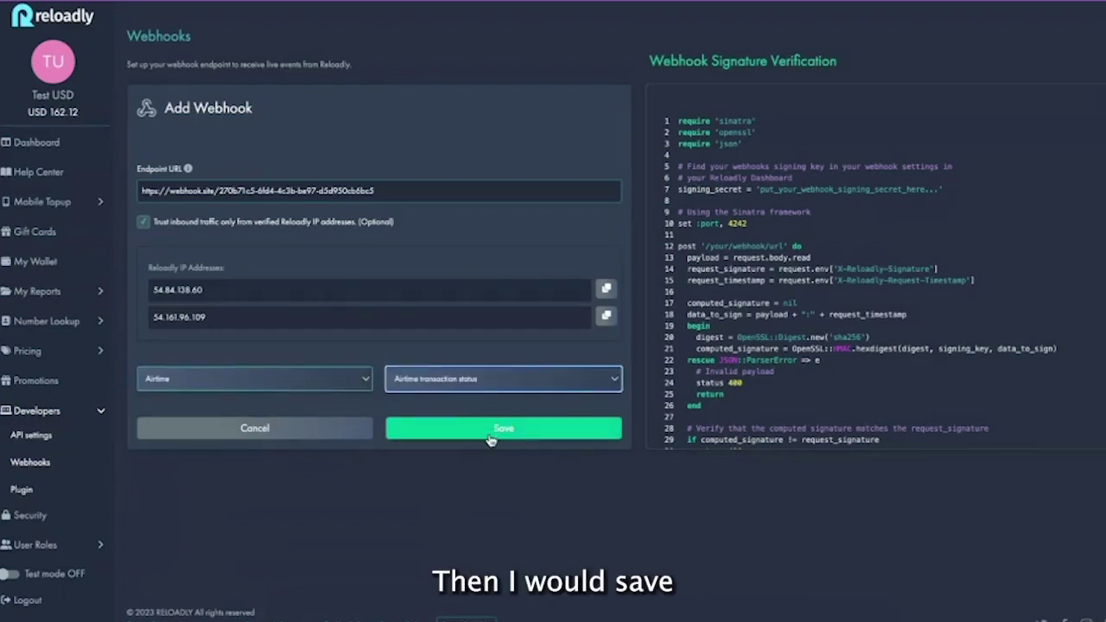
{"action": "left_click", "coordinate": [490, 433]}
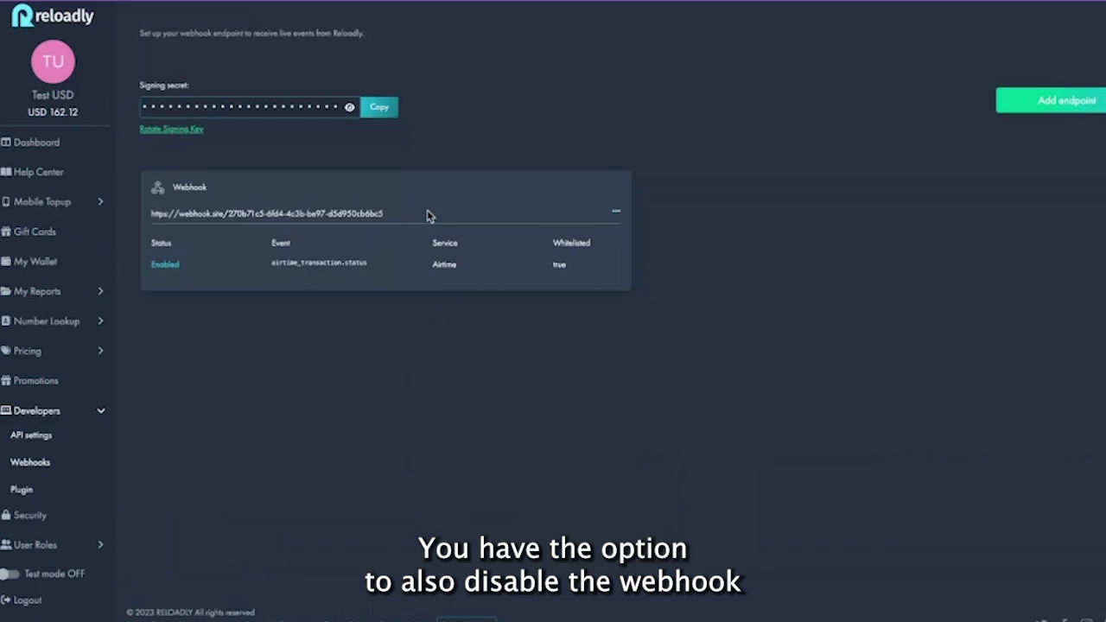
Display the webhook's Sample code from its actions menu, scroll through it, and close it
{"action": "left_click", "coordinate": [618, 213]}
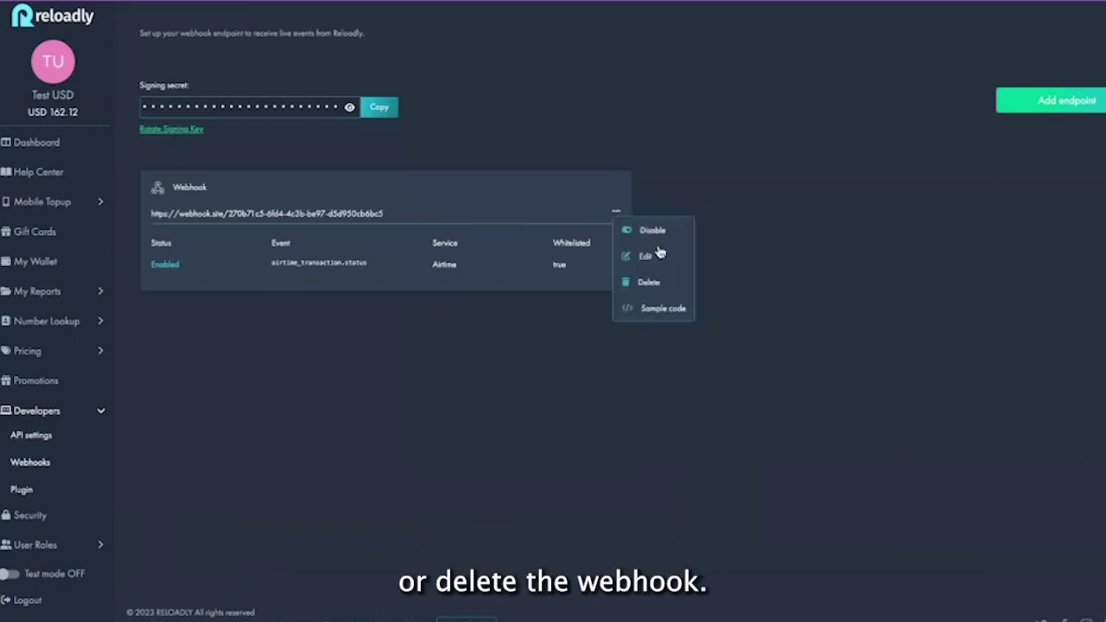
{"action": "left_click", "coordinate": [668, 311]}
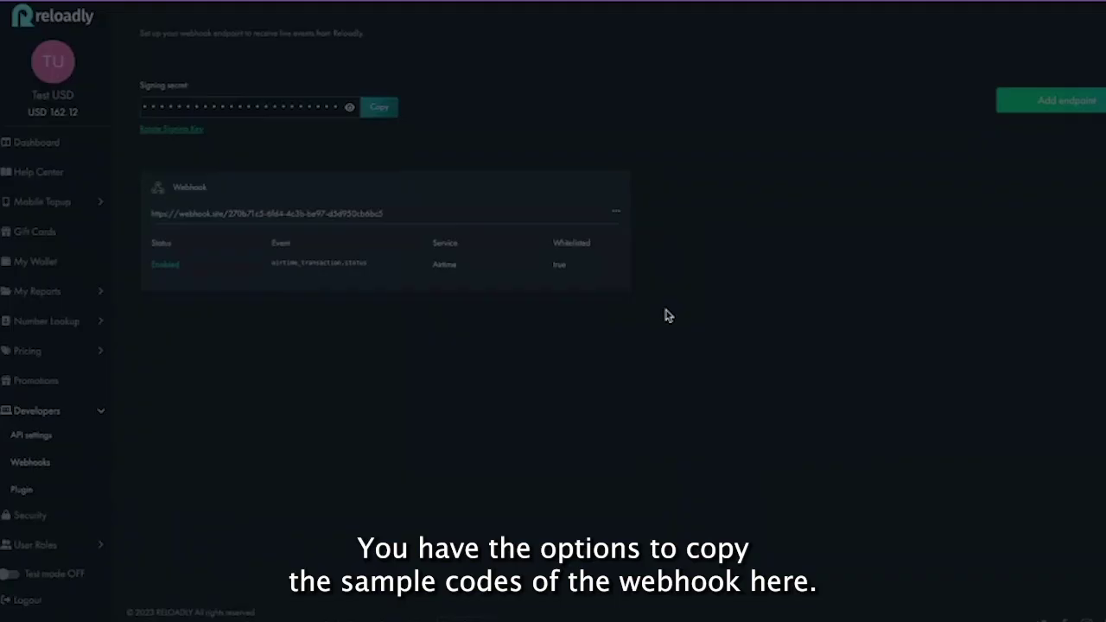
{"action": "scroll", "coordinate": [555, 247], "scroll_direction": "down", "scroll_amount": 5}
{"action": "scroll", "coordinate": [555, 246], "scroll_direction": "up", "scroll_amount": 5}
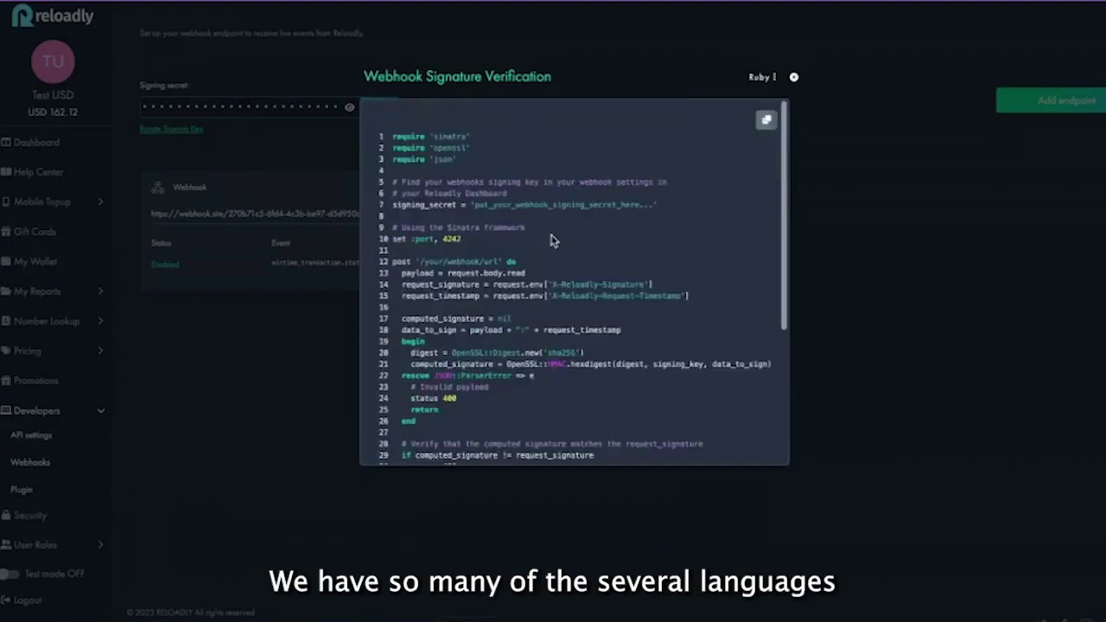
{"action": "left_click", "coordinate": [802, 168]}
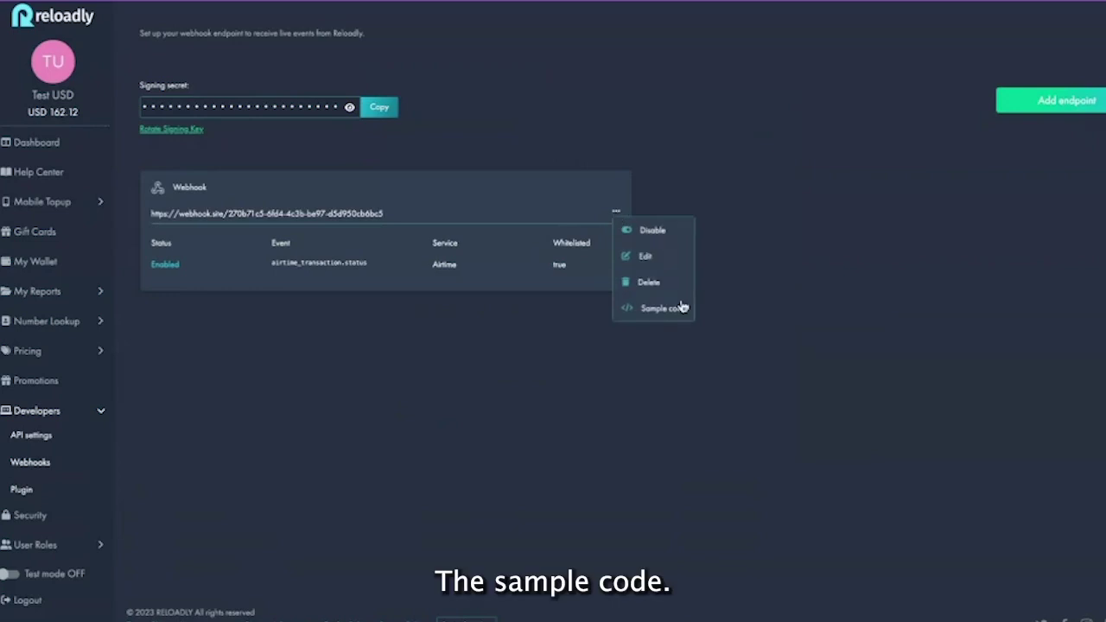
Reopen the webhook's sample code and switch its language to Java
{"action": "left_click", "coordinate": [672, 307]}
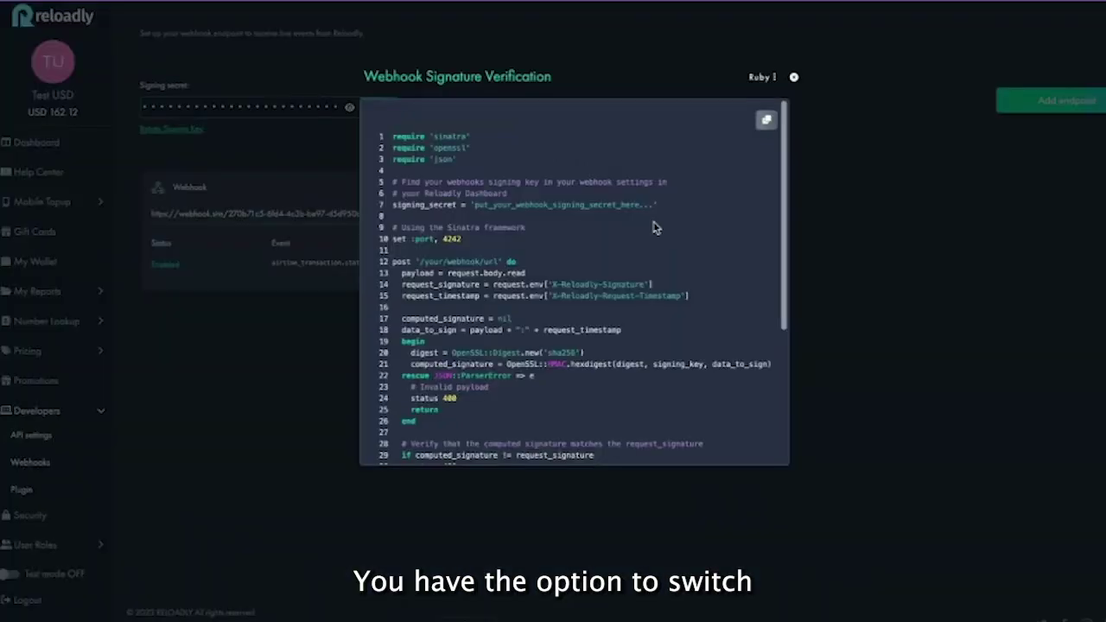
{"action": "left_click", "coordinate": [774, 78]}
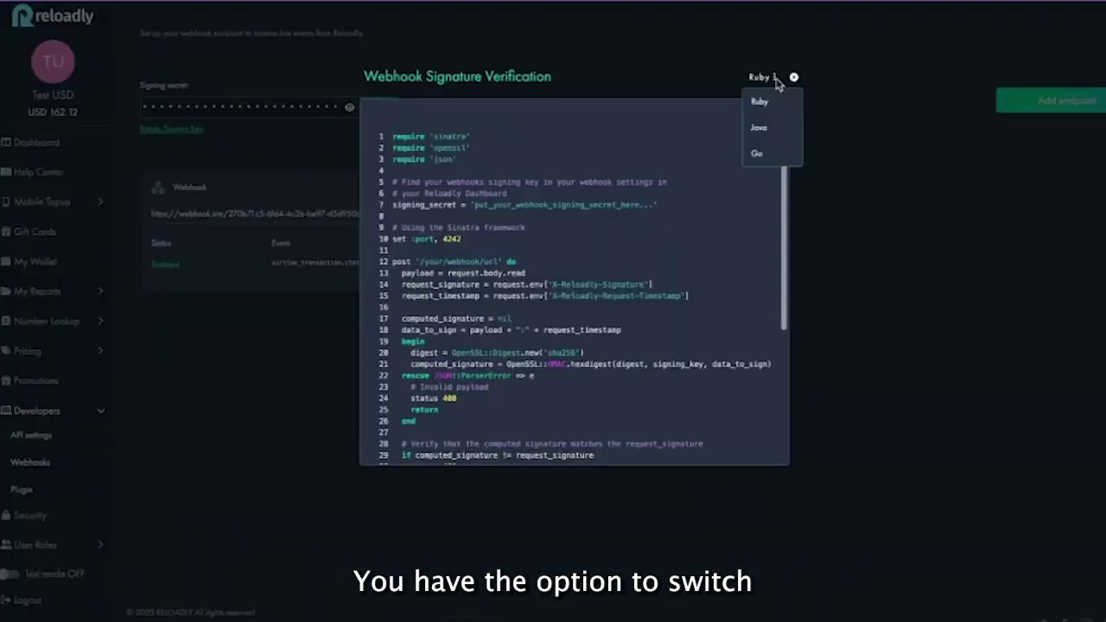
{"action": "left_click", "coordinate": [766, 131]}
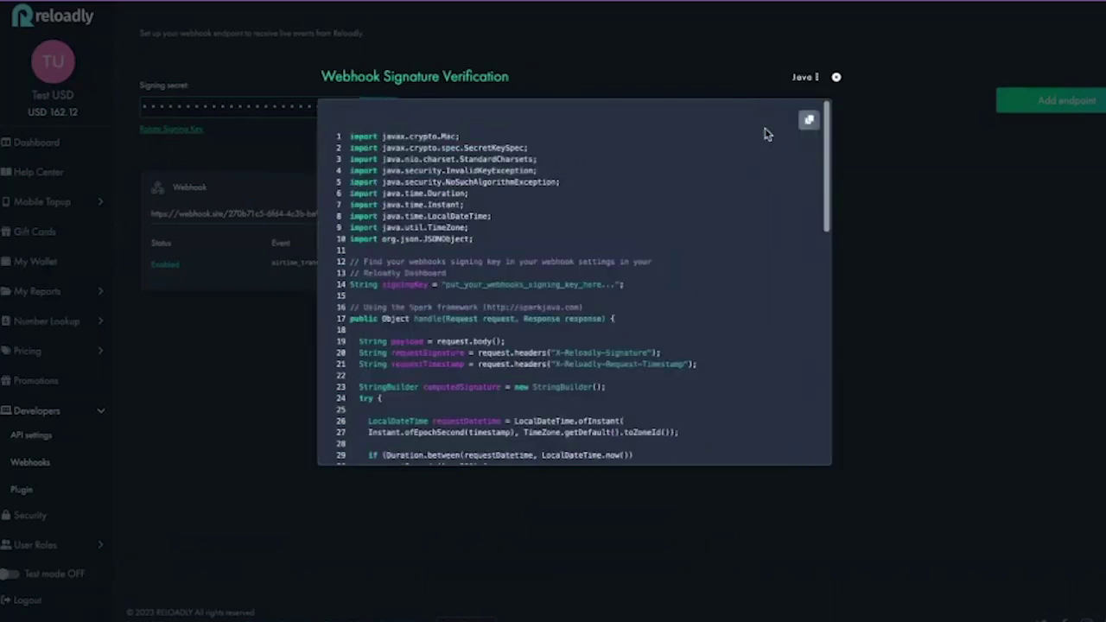
{"action": "scroll", "coordinate": [546, 221], "scroll_direction": "down", "scroll_amount": 3}
{"action": "scroll", "coordinate": [546, 220], "scroll_direction": "up", "scroll_amount": 3}
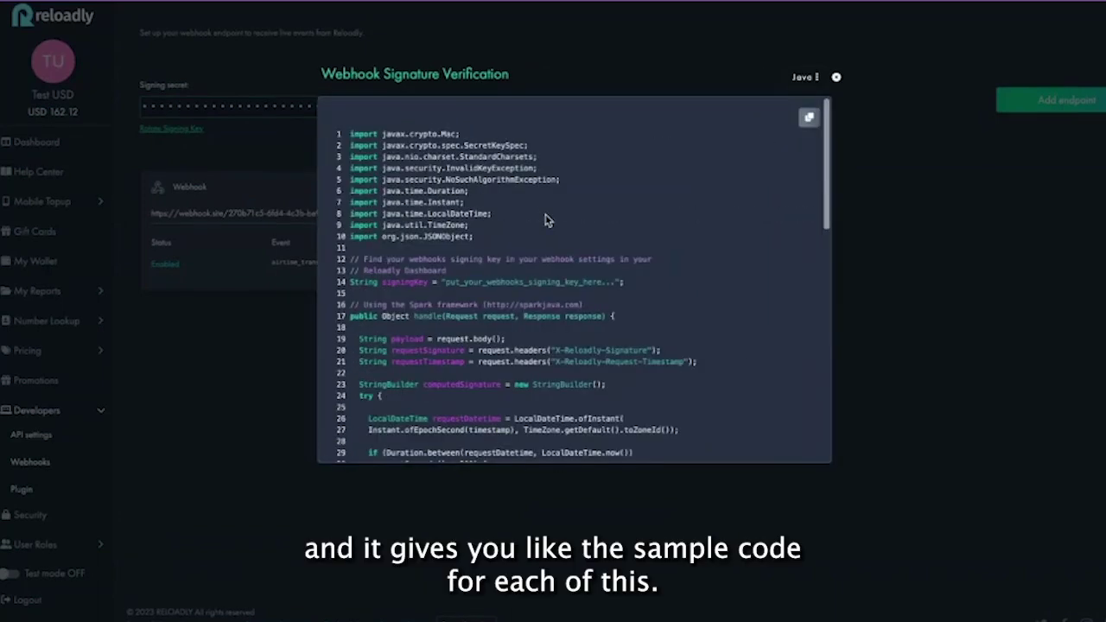
{"action": "left_click", "coordinate": [820, 78]}
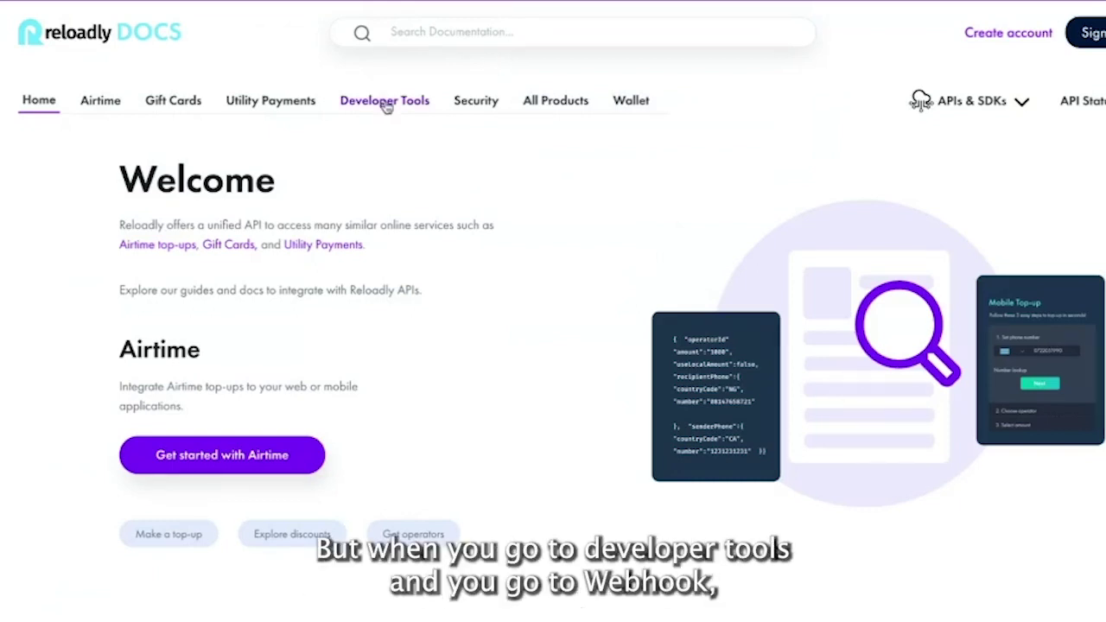
Go to Developer Tools in the docs and expand Webhooks in the left sidebar
{"action": "left_click", "coordinate": [386, 102]}
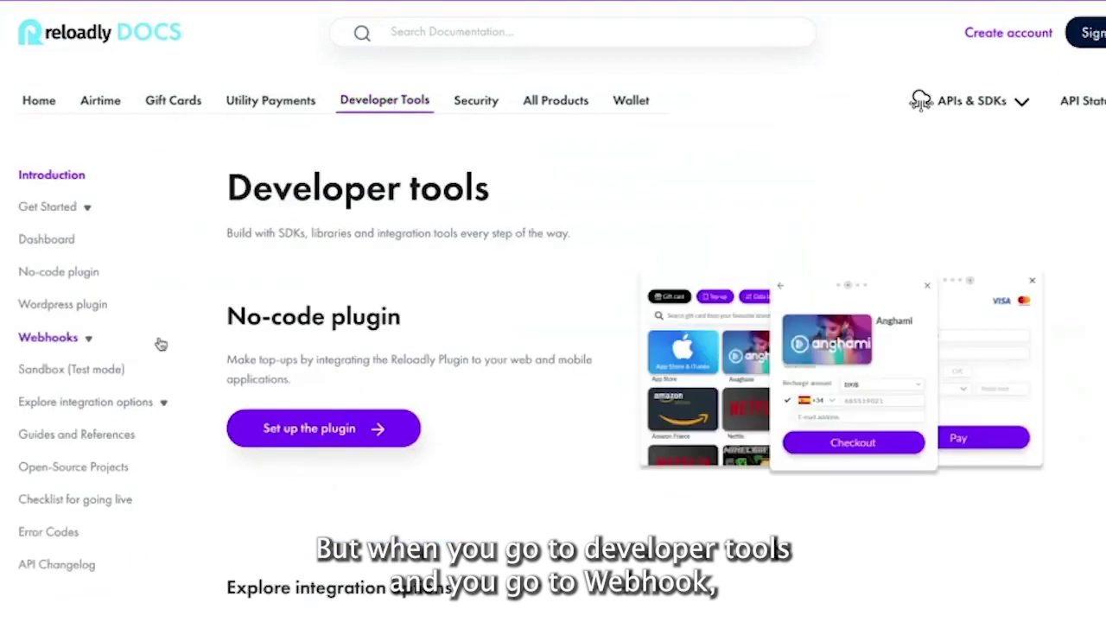
{"action": "left_click", "coordinate": [44, 342]}
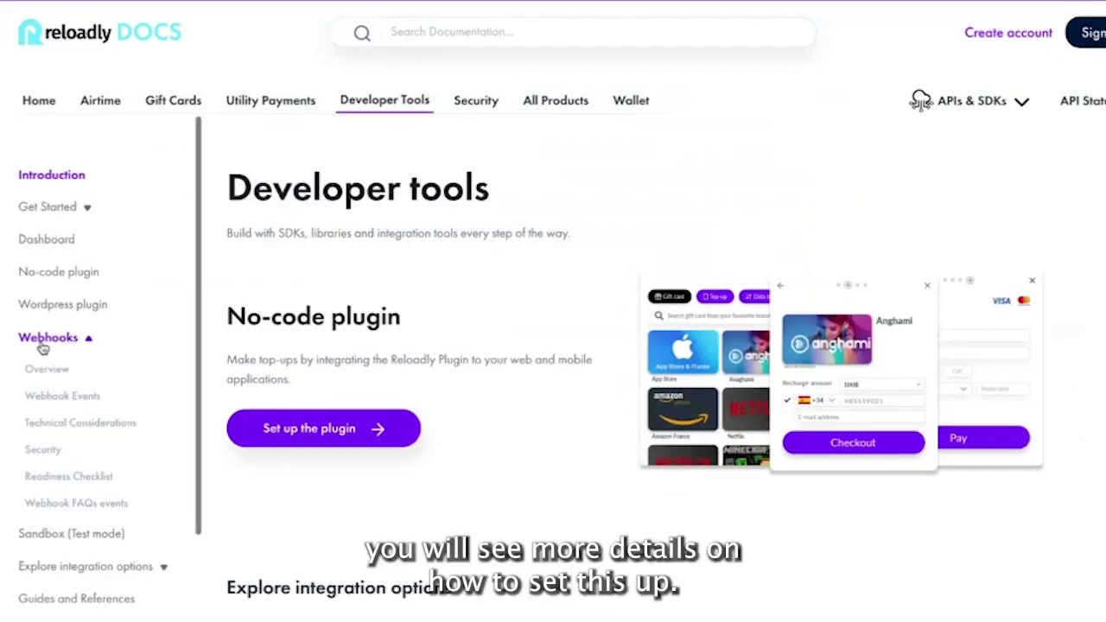
{"action": "scroll", "coordinate": [449, 441], "scroll_direction": "down", "scroll_amount": 5}
{"action": "scroll", "coordinate": [449, 441], "scroll_direction": "down", "scroll_amount": 3}
{"action": "scroll", "coordinate": [448, 440], "scroll_direction": "up", "scroll_amount": 10}
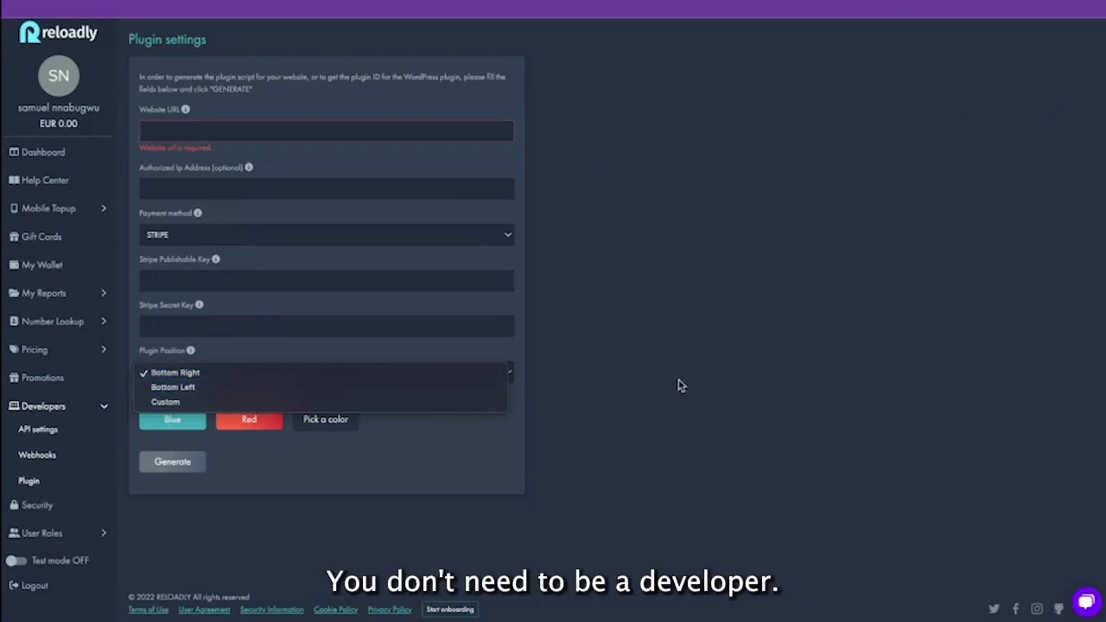
Choose Custom from the Plugin Position dropdown in Plugin settings
{"action": "left_click", "coordinate": [382, 446]}
{"action": "left_click", "coordinate": [237, 373]}
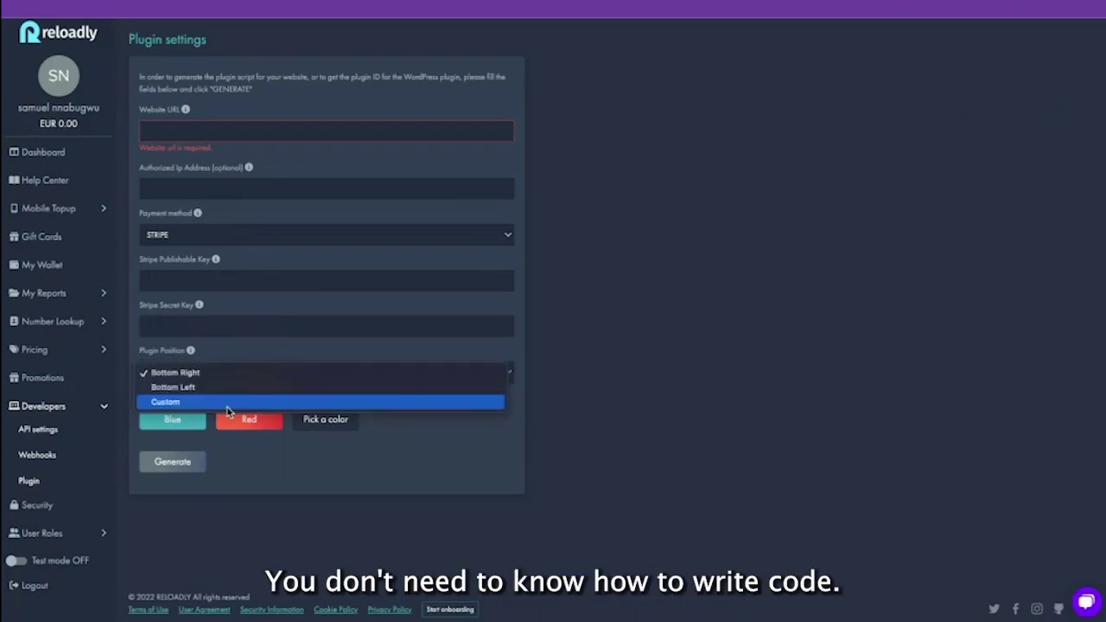
{"action": "left_click", "coordinate": [227, 404]}
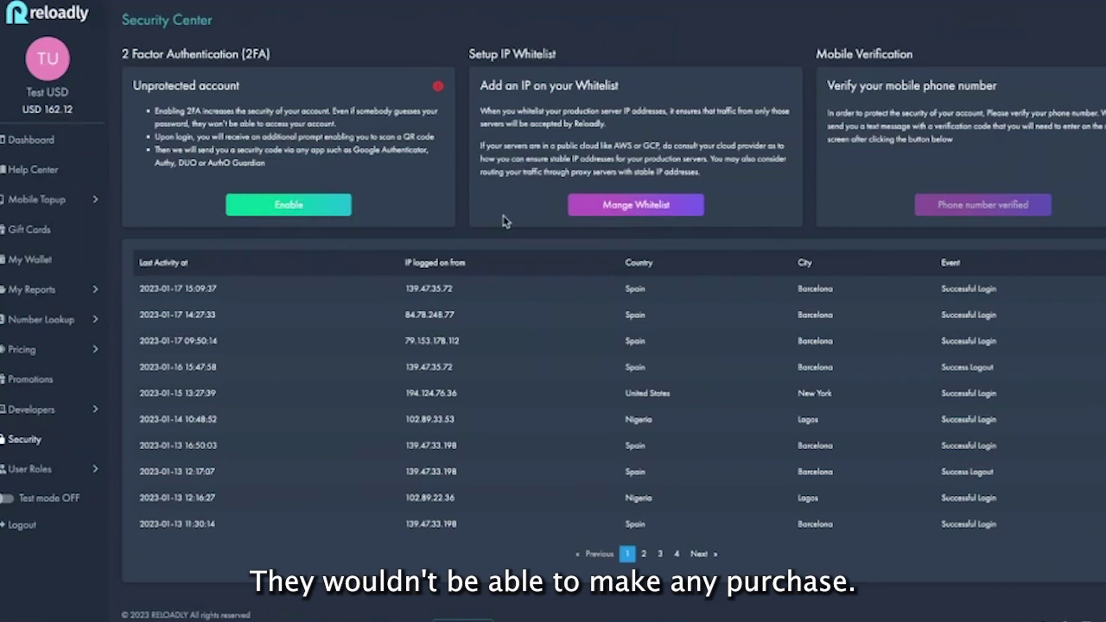
{"action": "left_click", "coordinate": [639, 207]}
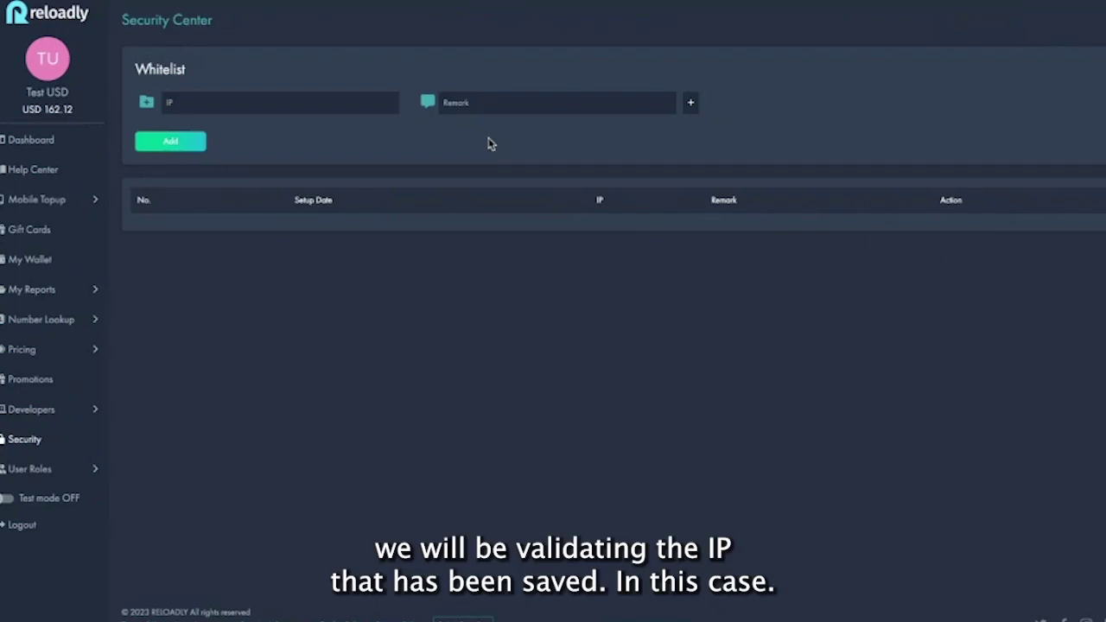
{"action": "left_click", "coordinate": [334, 101]}
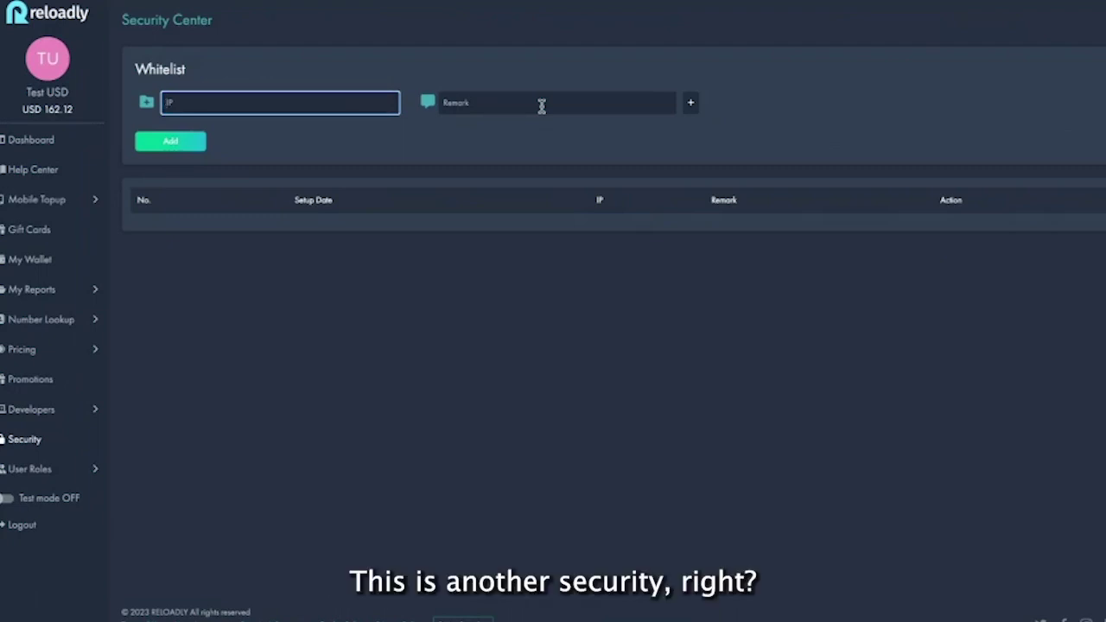
{"action": "left_click", "coordinate": [696, 108]}
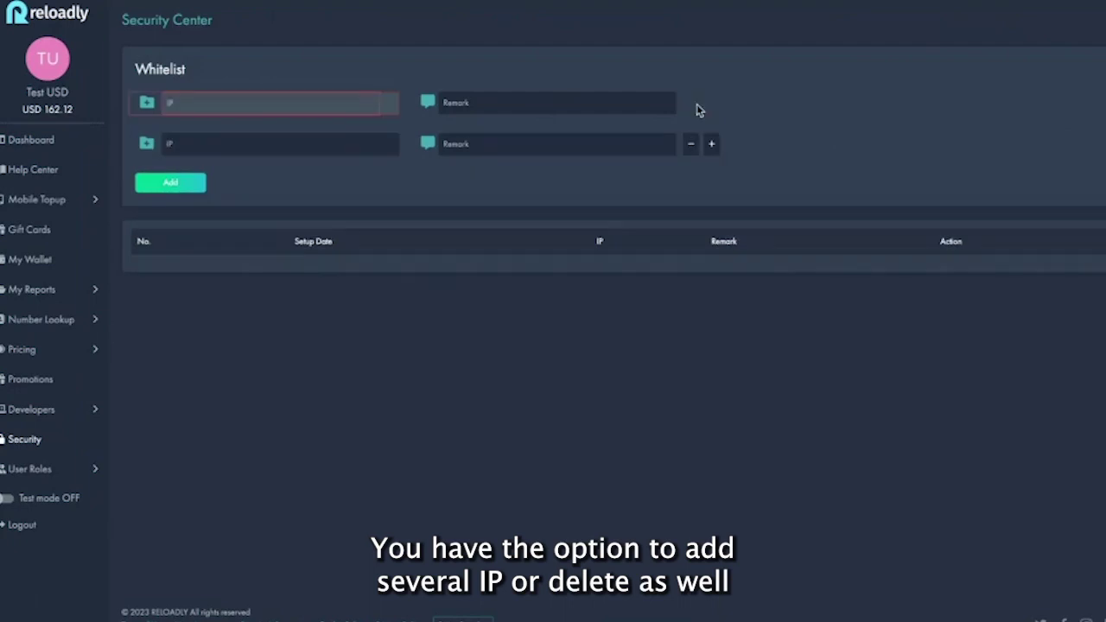
{"action": "left_click", "coordinate": [691, 148]}
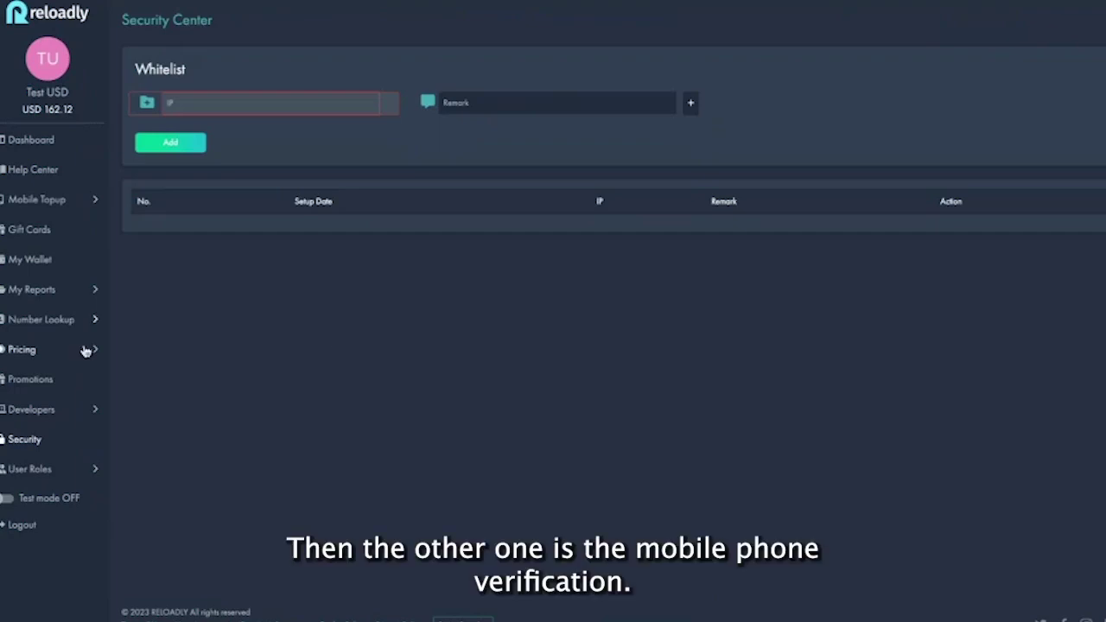
{"action": "left_click", "coordinate": [26, 439]}
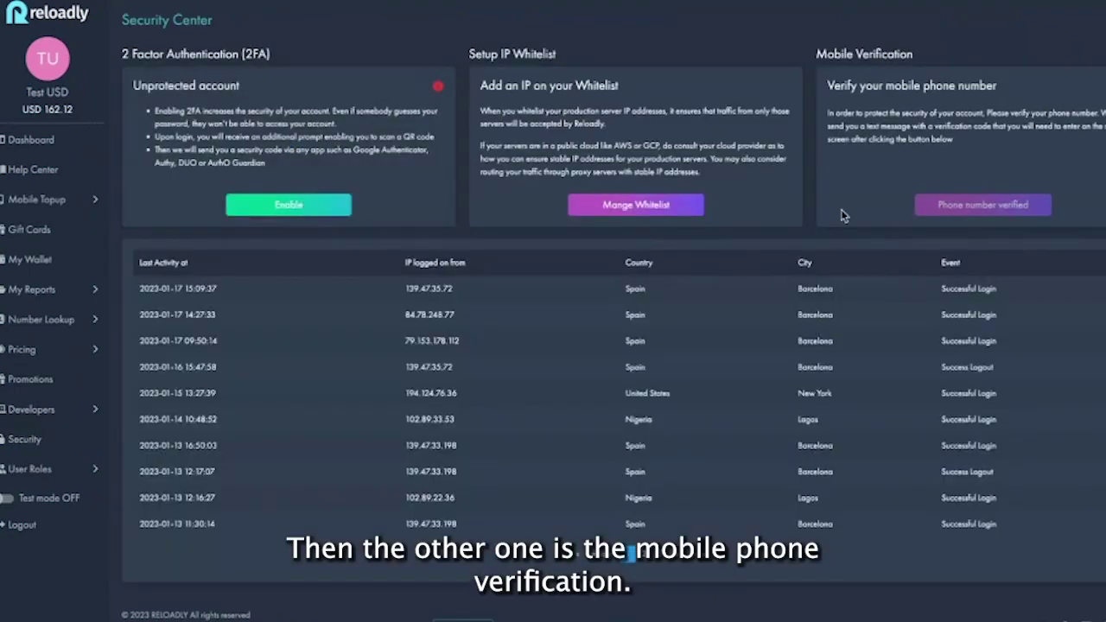
{"action": "left_click", "coordinate": [1002, 206]}
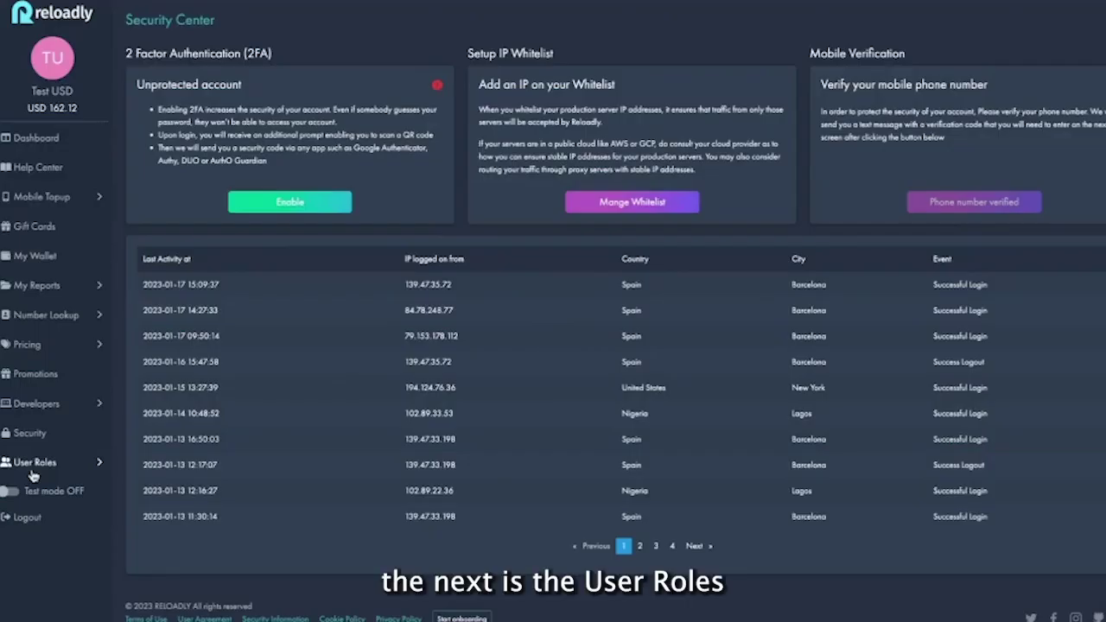
Expand User Roles and open My users to see the Team Members list
{"action": "left_click", "coordinate": [35, 466]}
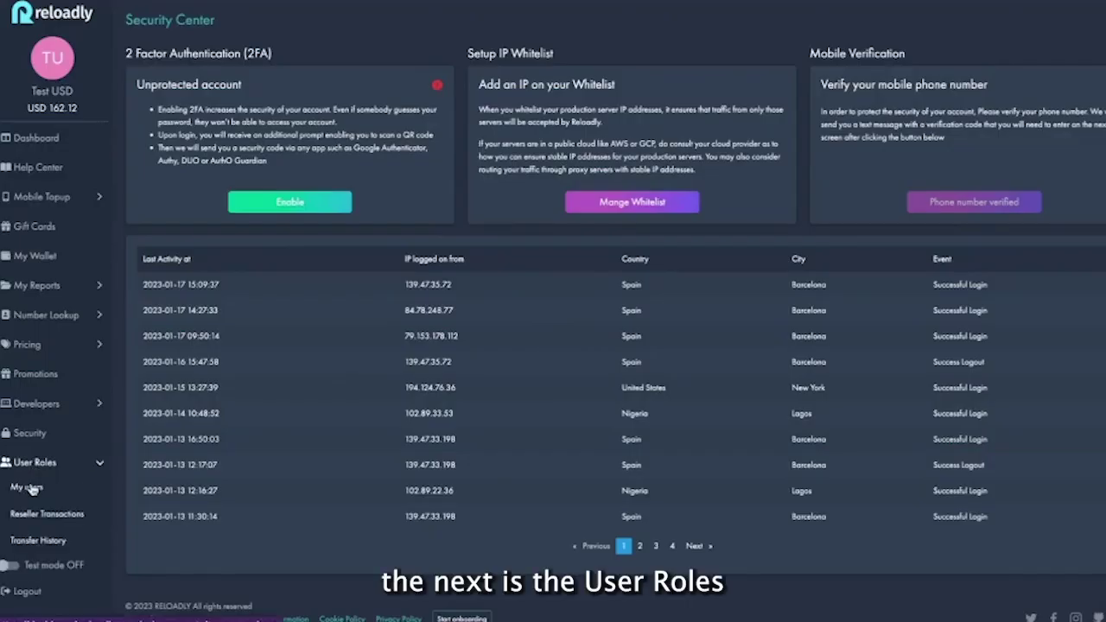
{"action": "left_click", "coordinate": [26, 487]}
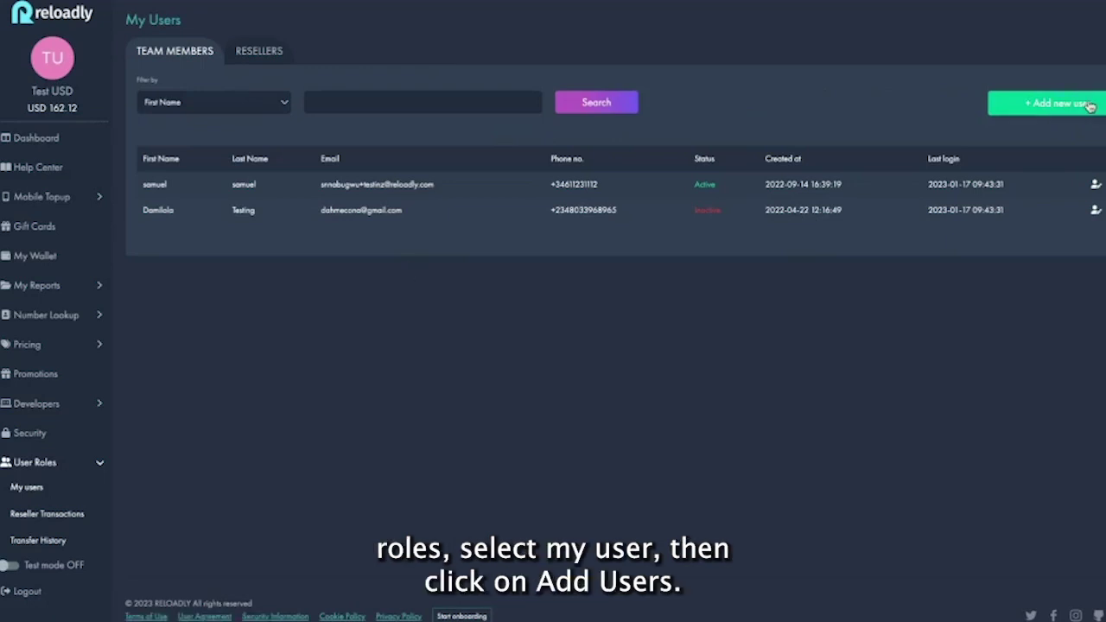
{"action": "left_click", "coordinate": [1047, 103]}
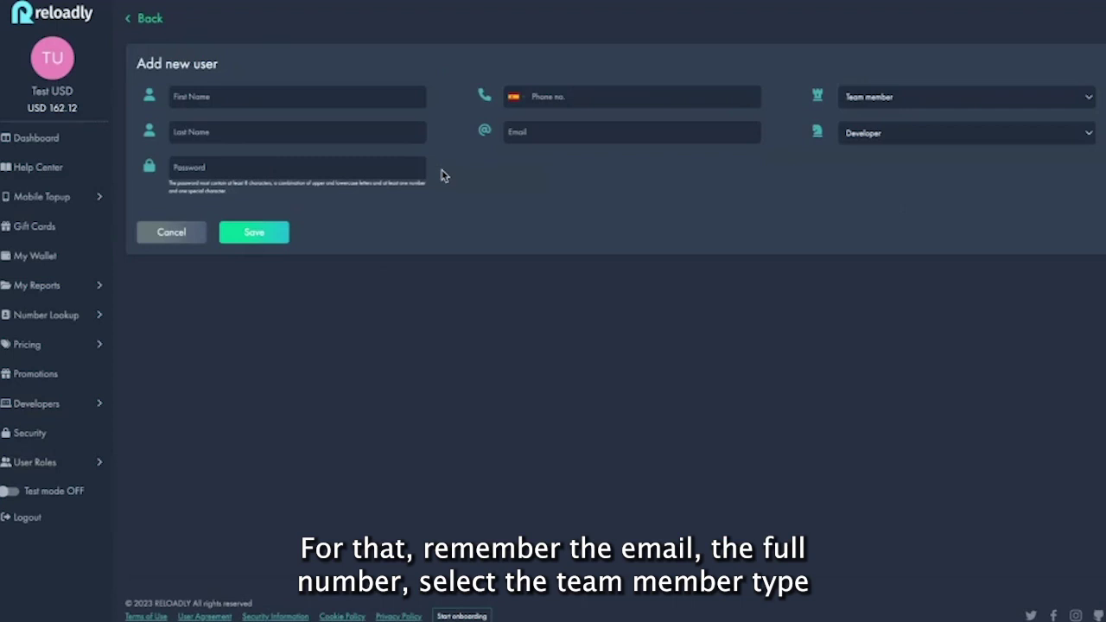
{"action": "left_click", "coordinate": [987, 100]}
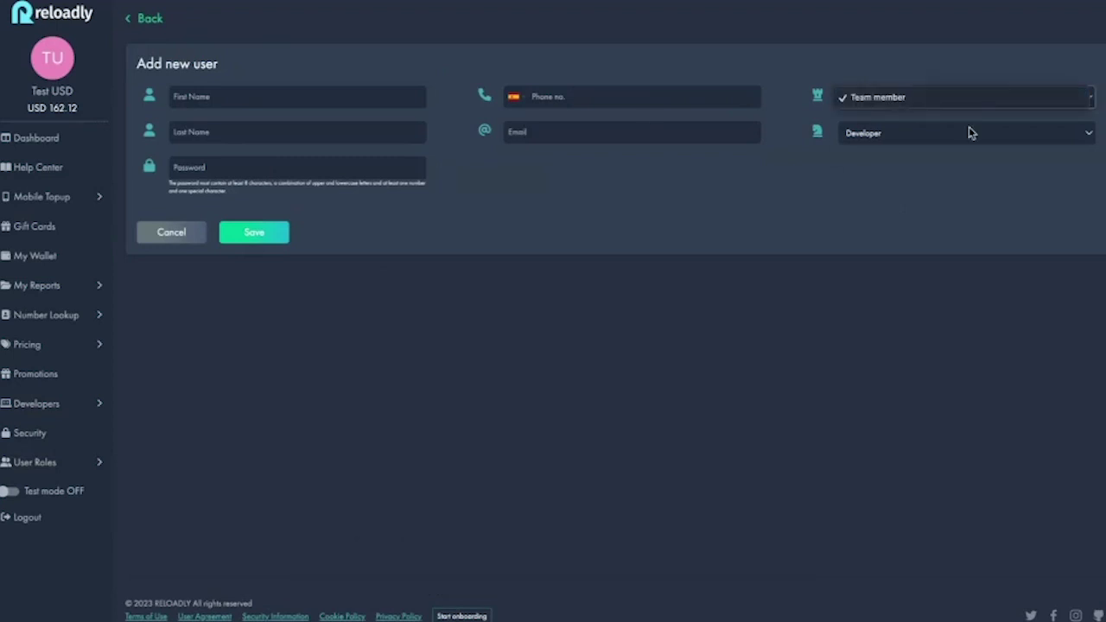
{"action": "left_click", "coordinate": [970, 133]}
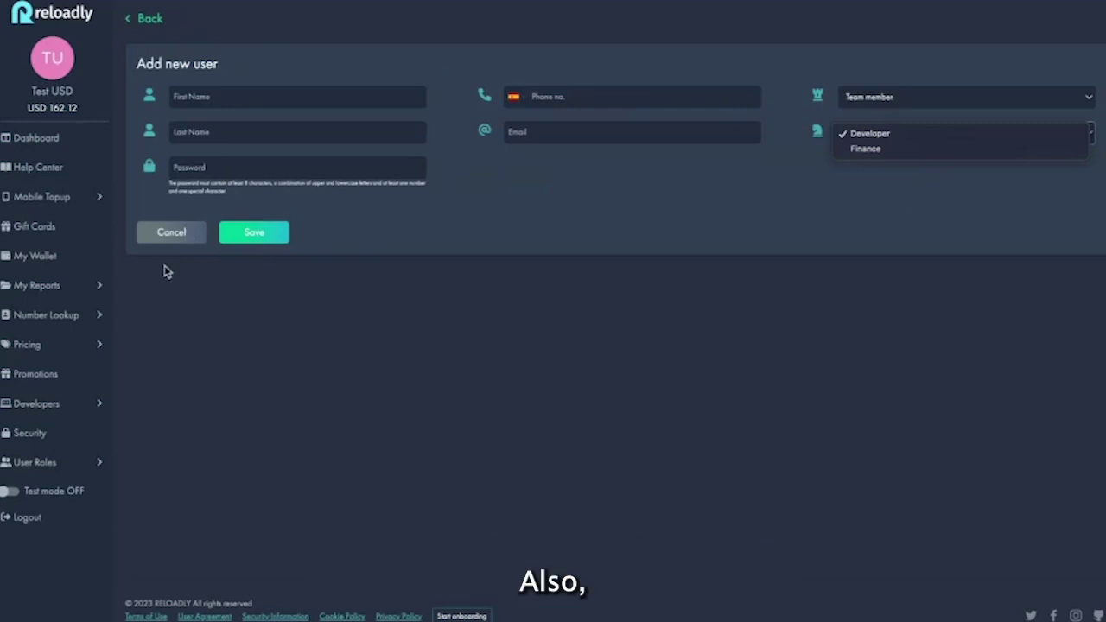
{"action": "left_click", "coordinate": [163, 235]}
{"action": "left_click", "coordinate": [163, 235]}
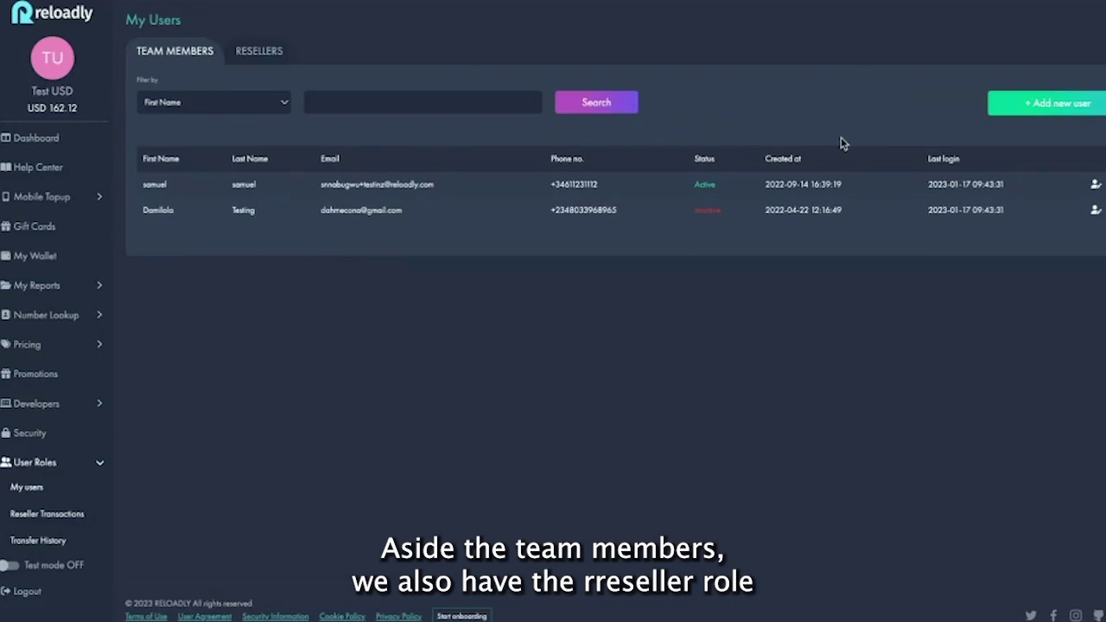
Switch to the Resellers tab and start a new reseller, pointing out the 162.12 account balance
{"action": "left_click", "coordinate": [263, 52]}
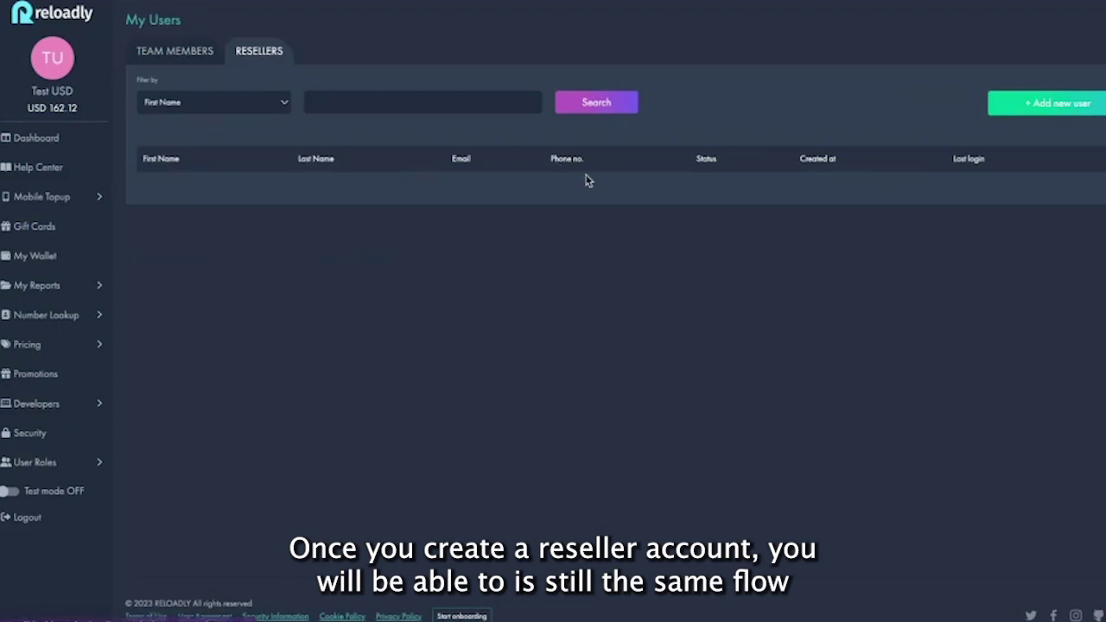
{"action": "left_click", "coordinate": [1031, 106]}
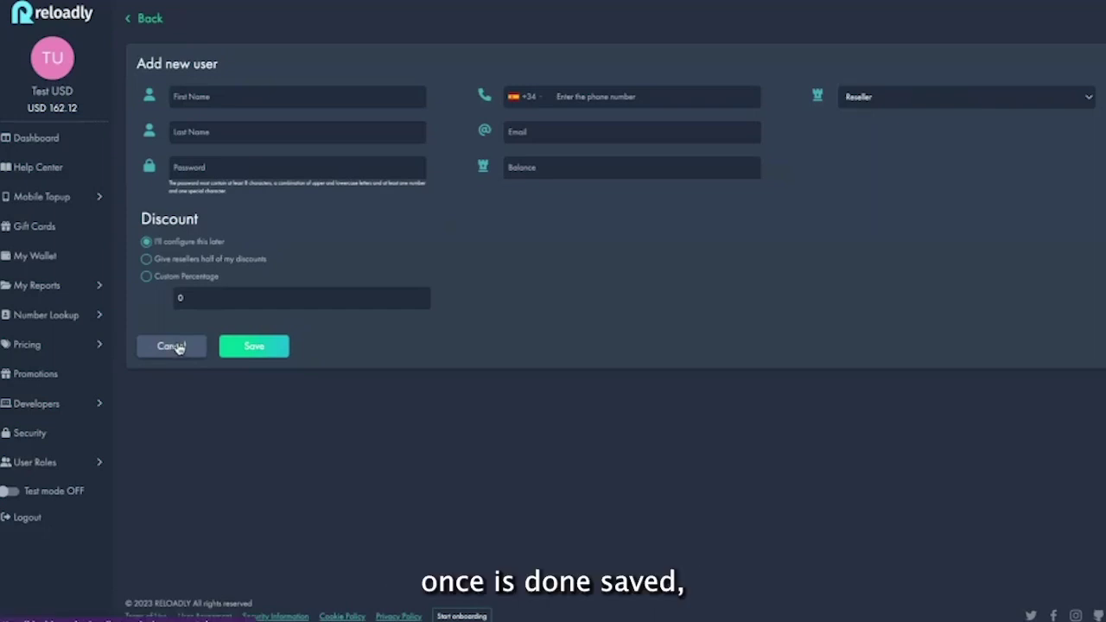
{"action": "left_click", "coordinate": [606, 164]}
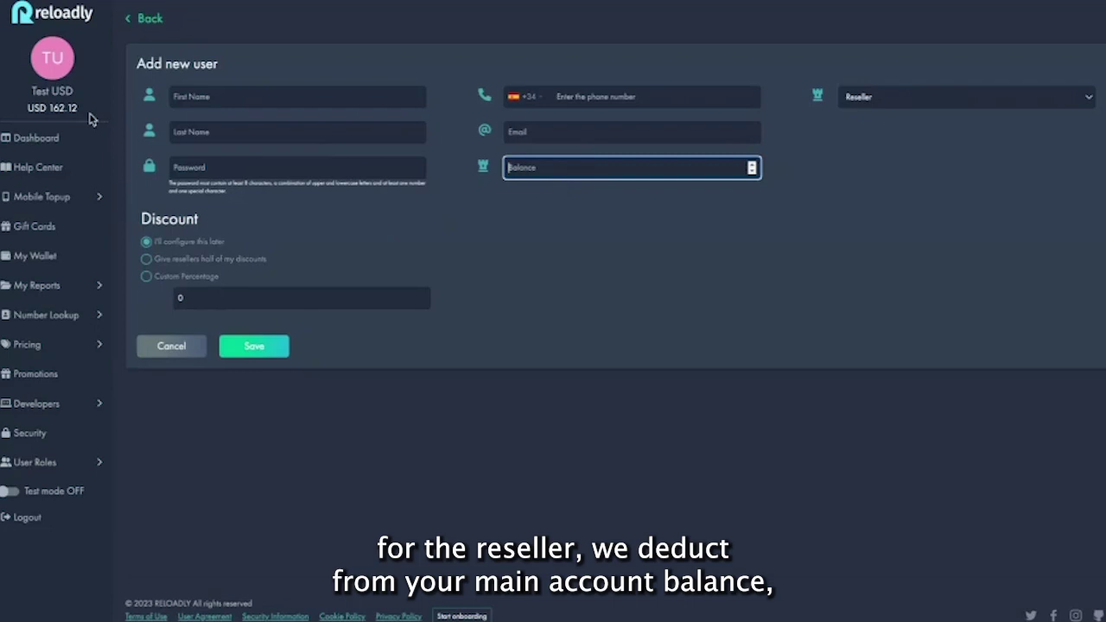
{"action": "double_click", "coordinate": [55, 111]}
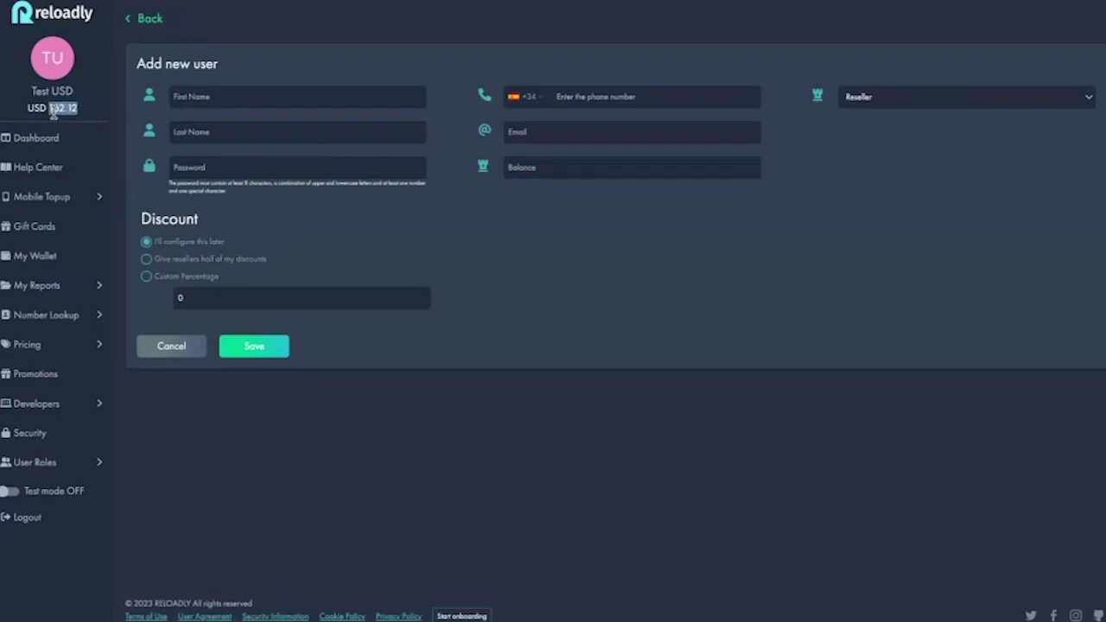
Enter a 50 balance and a first name, then cancel the new reseller form
{"action": "left_click", "coordinate": [521, 167]}
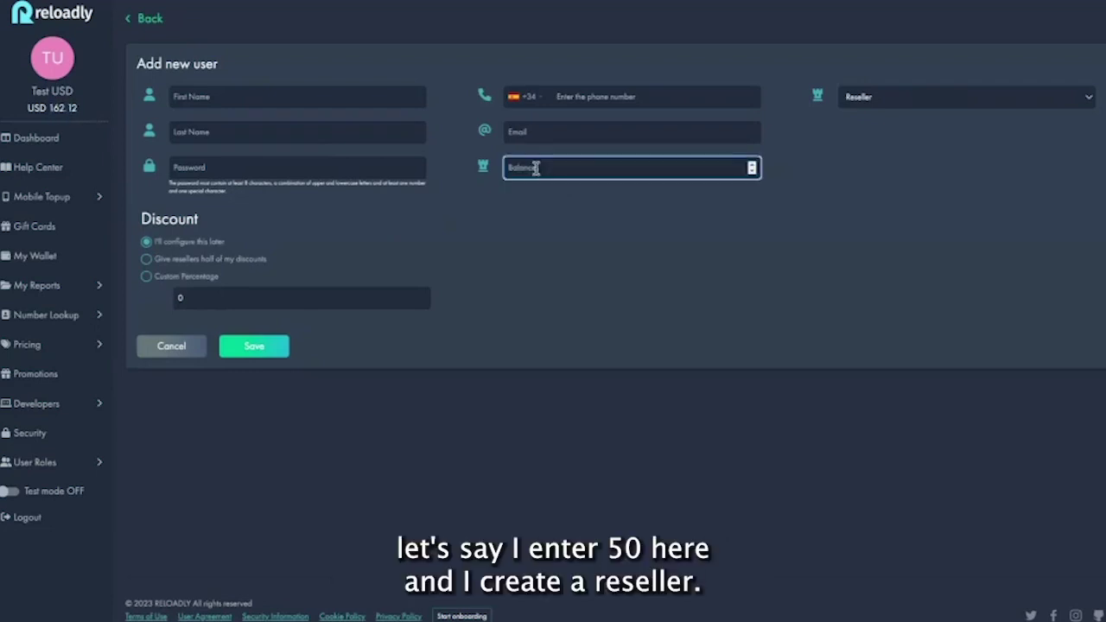
{"action": "type", "text": "50"}
{"action": "left_click", "coordinate": [333, 95]}
{"action": "left_click", "coordinate": [295, 129]}
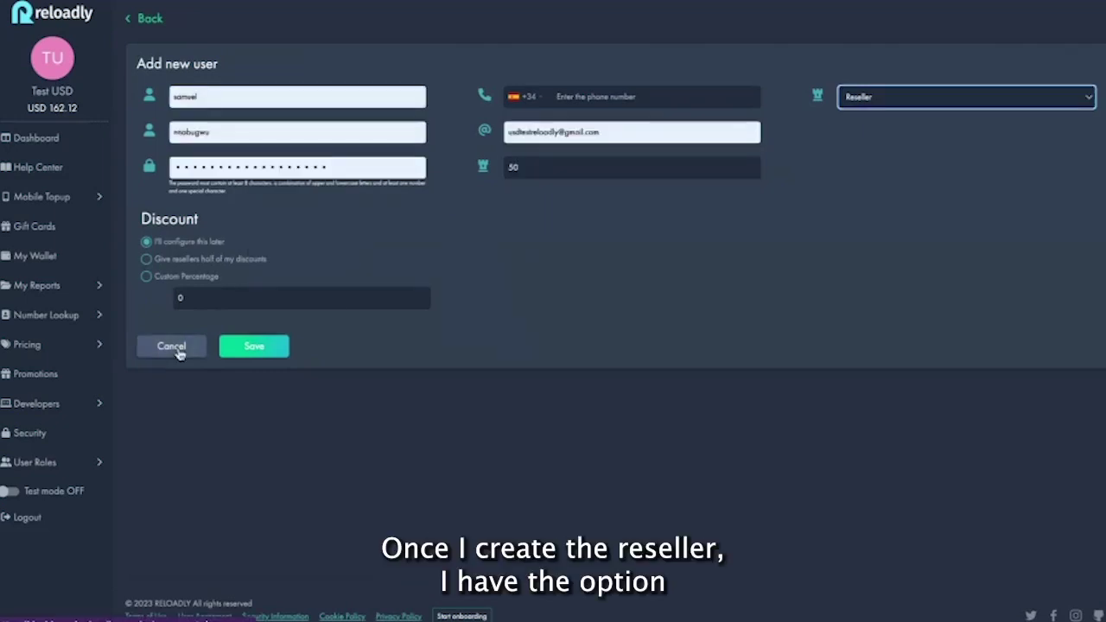
{"action": "left_click", "coordinate": [172, 346]}
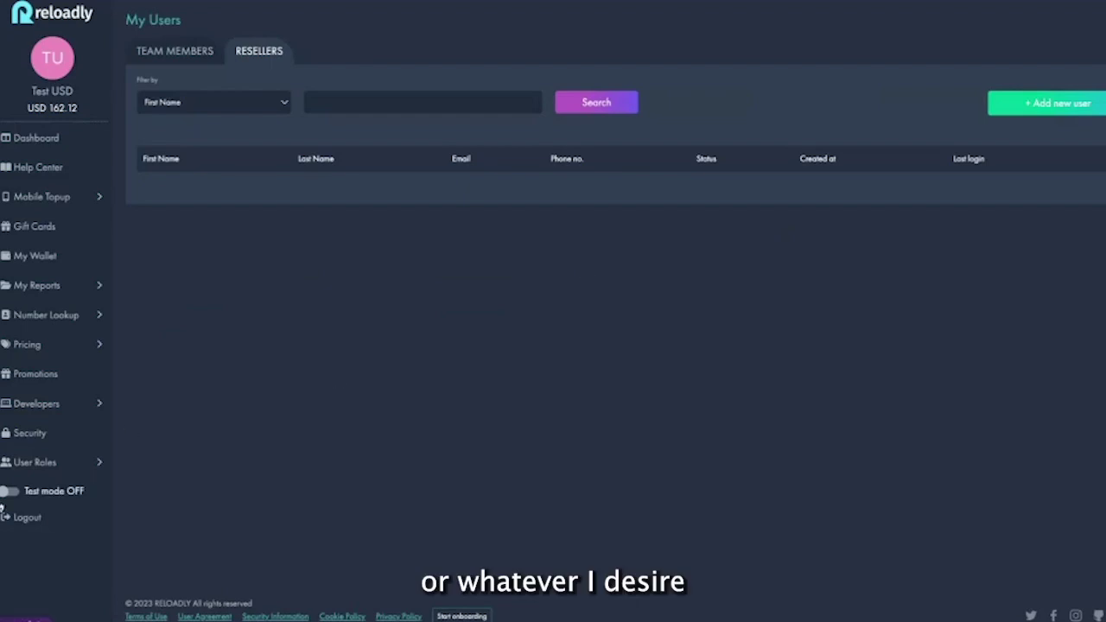
Open Reseller transactions, check its Filter By choices, then go to Transfer History
{"action": "left_click", "coordinate": [19, 464]}
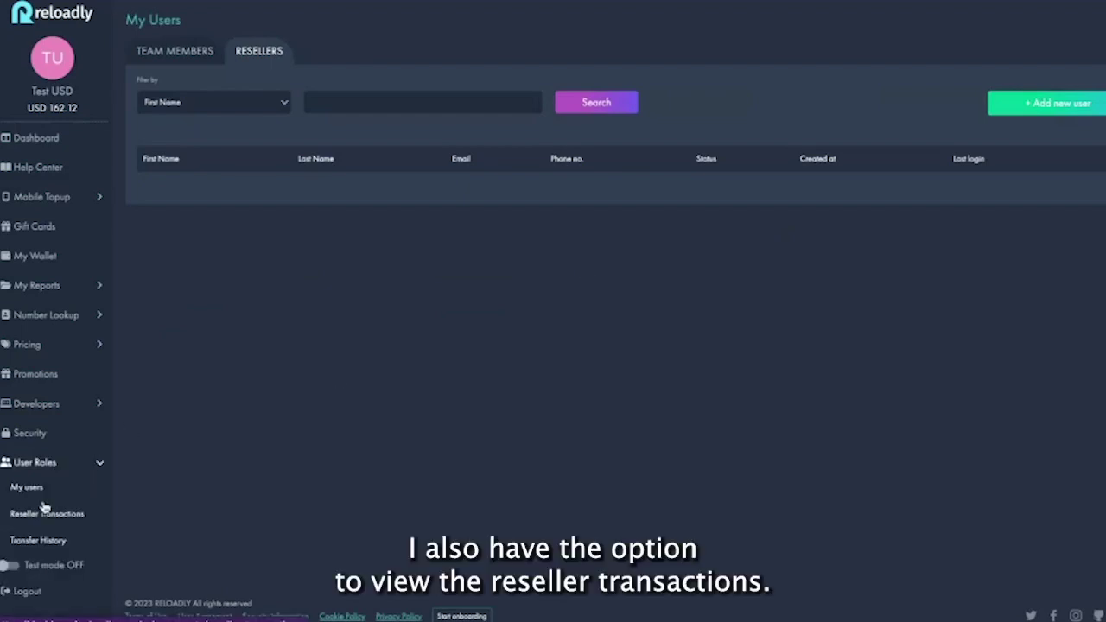
{"action": "left_click", "coordinate": [36, 514]}
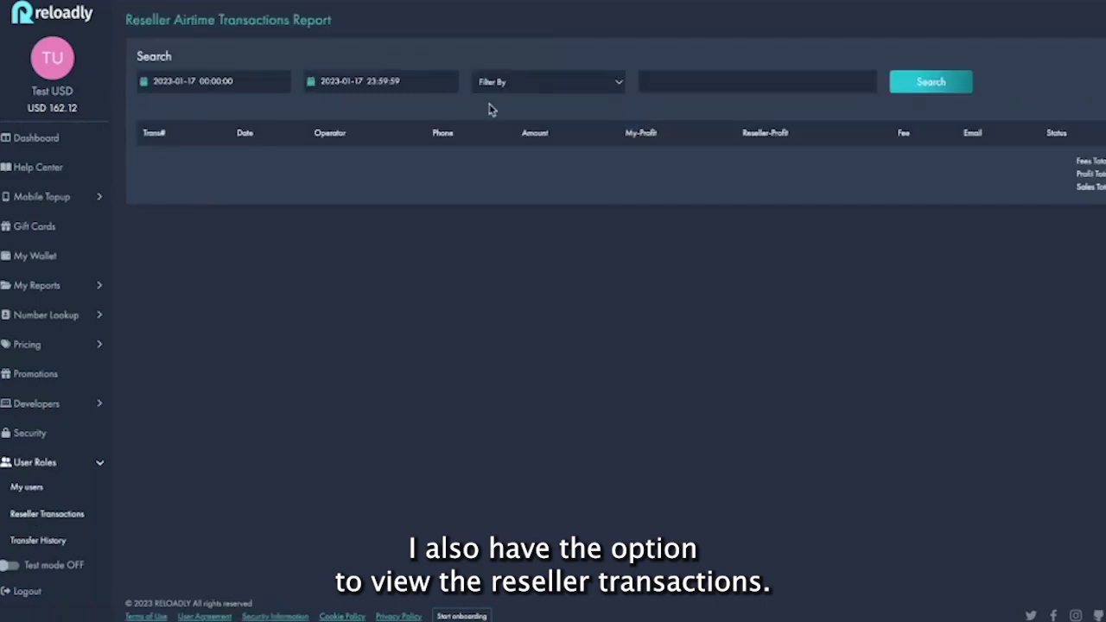
{"action": "left_click", "coordinate": [572, 87]}
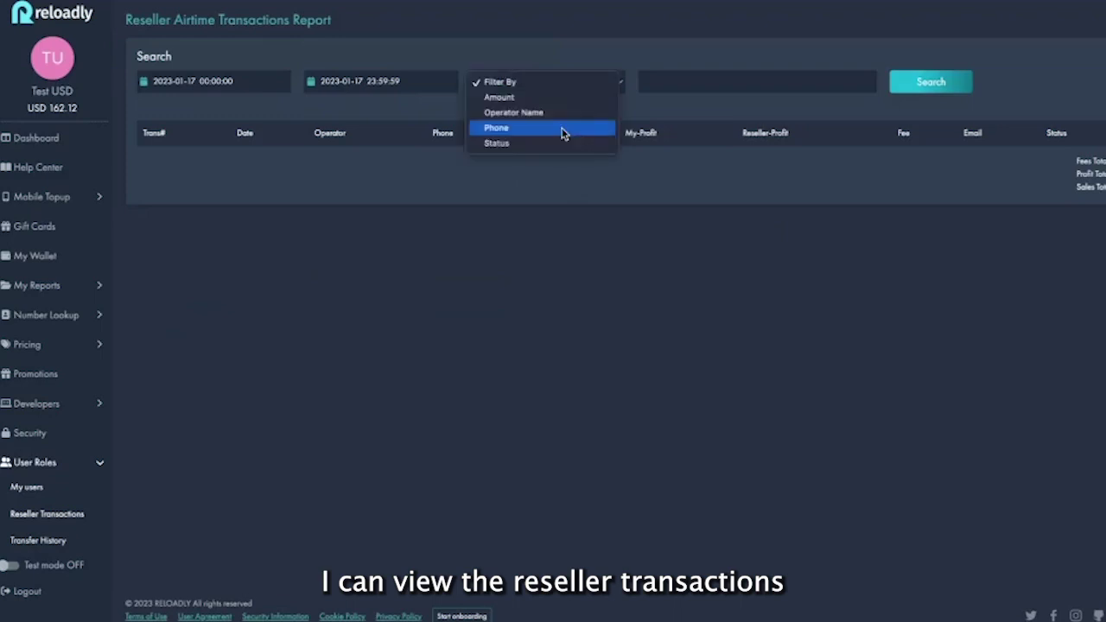
{"action": "left_click", "coordinate": [547, 185]}
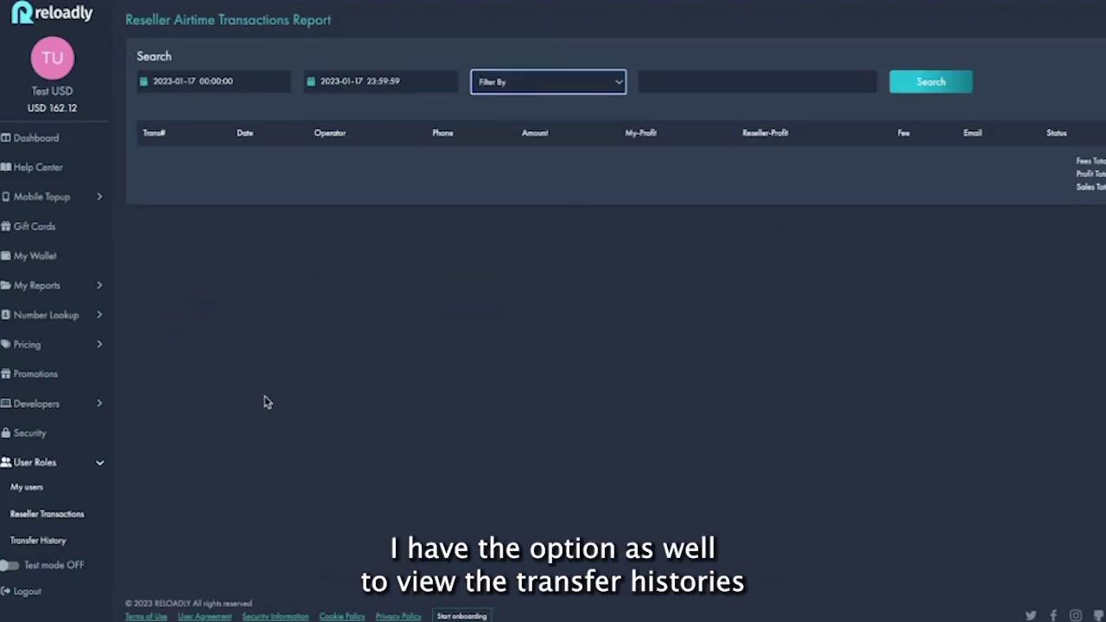
{"action": "left_click", "coordinate": [63, 543]}
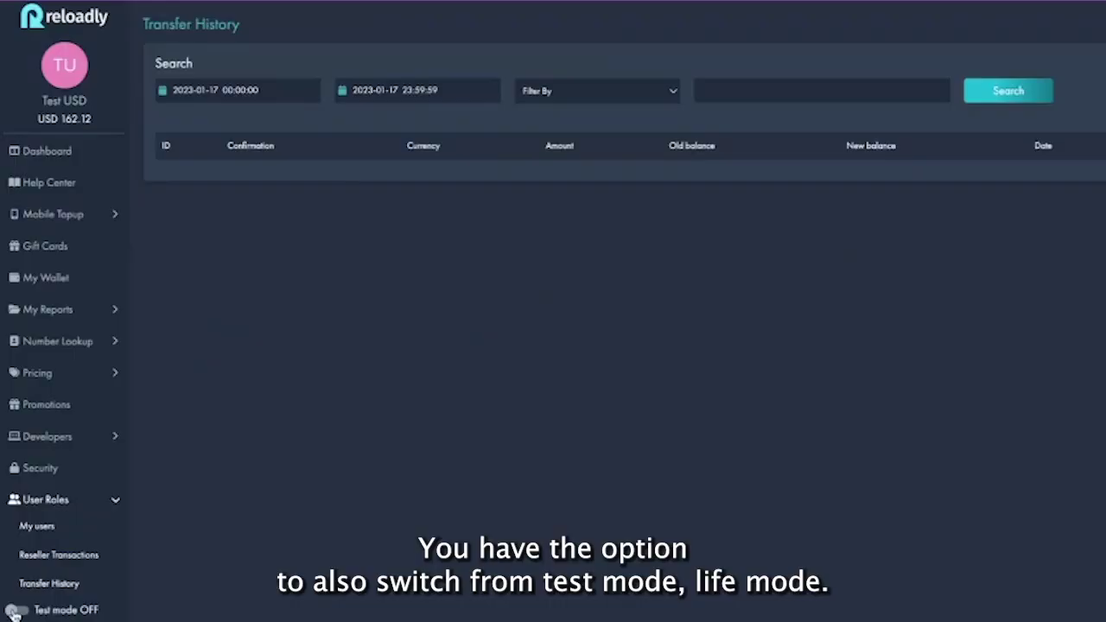
Turn test mode on, open Developers > API settings, then turn test mode off for live credentials
{"action": "left_click", "coordinate": [15, 611]}
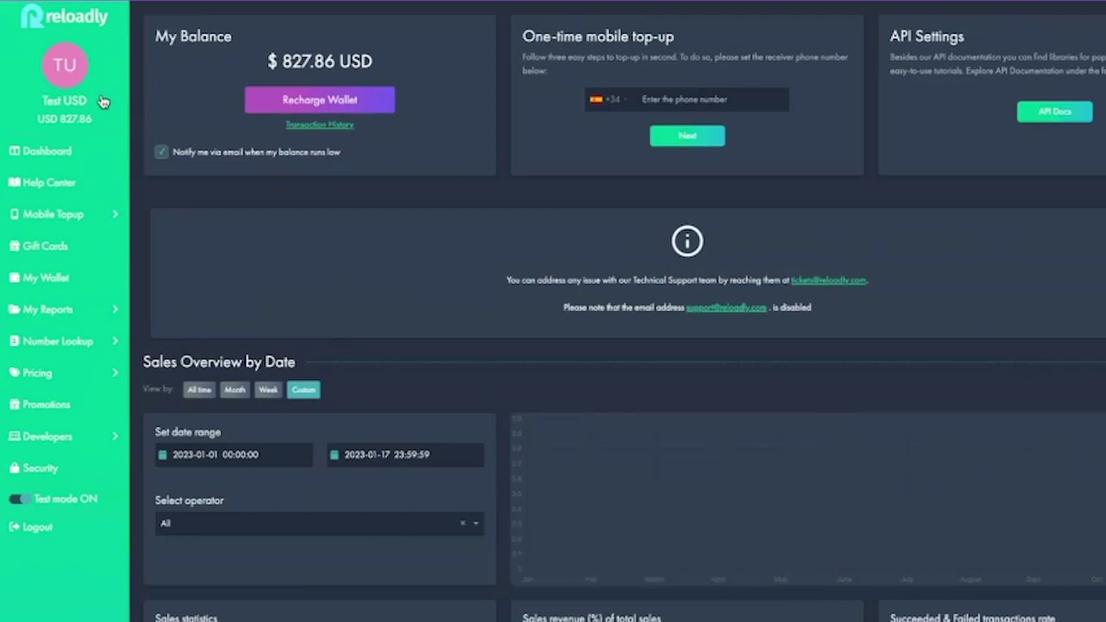
{"action": "left_click", "coordinate": [57, 438]}
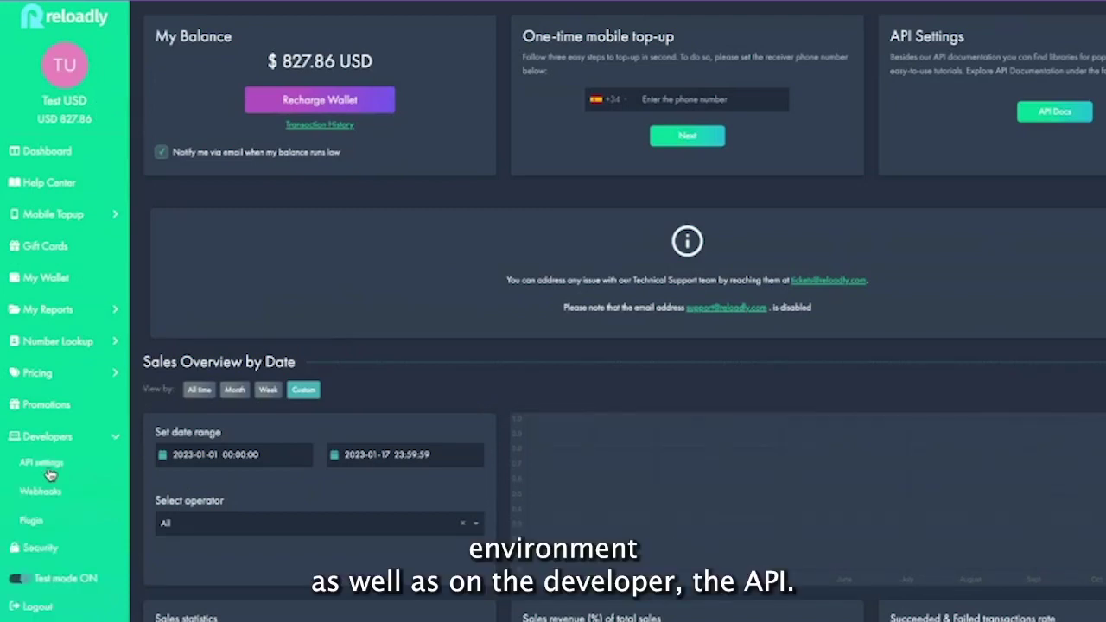
{"action": "left_click", "coordinate": [43, 464]}
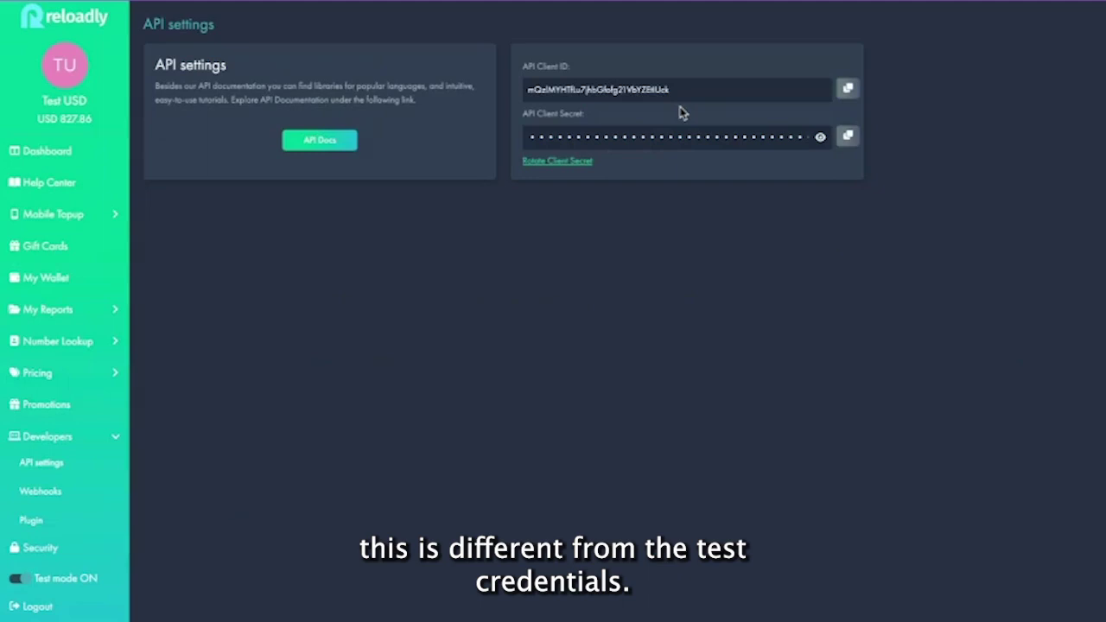
{"action": "left_click", "coordinate": [15, 579]}
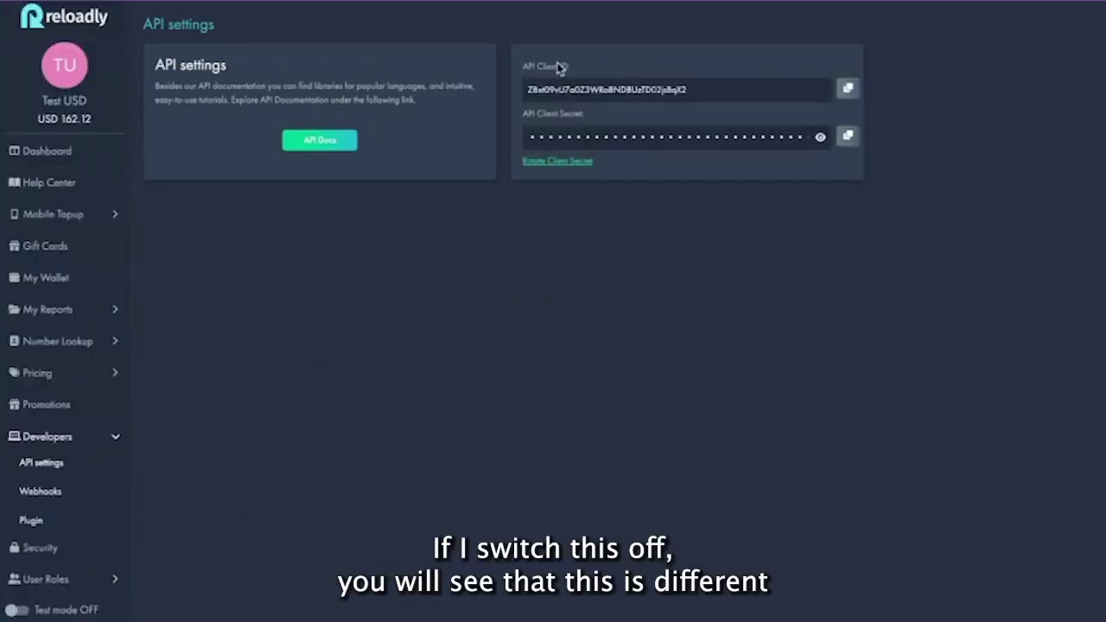